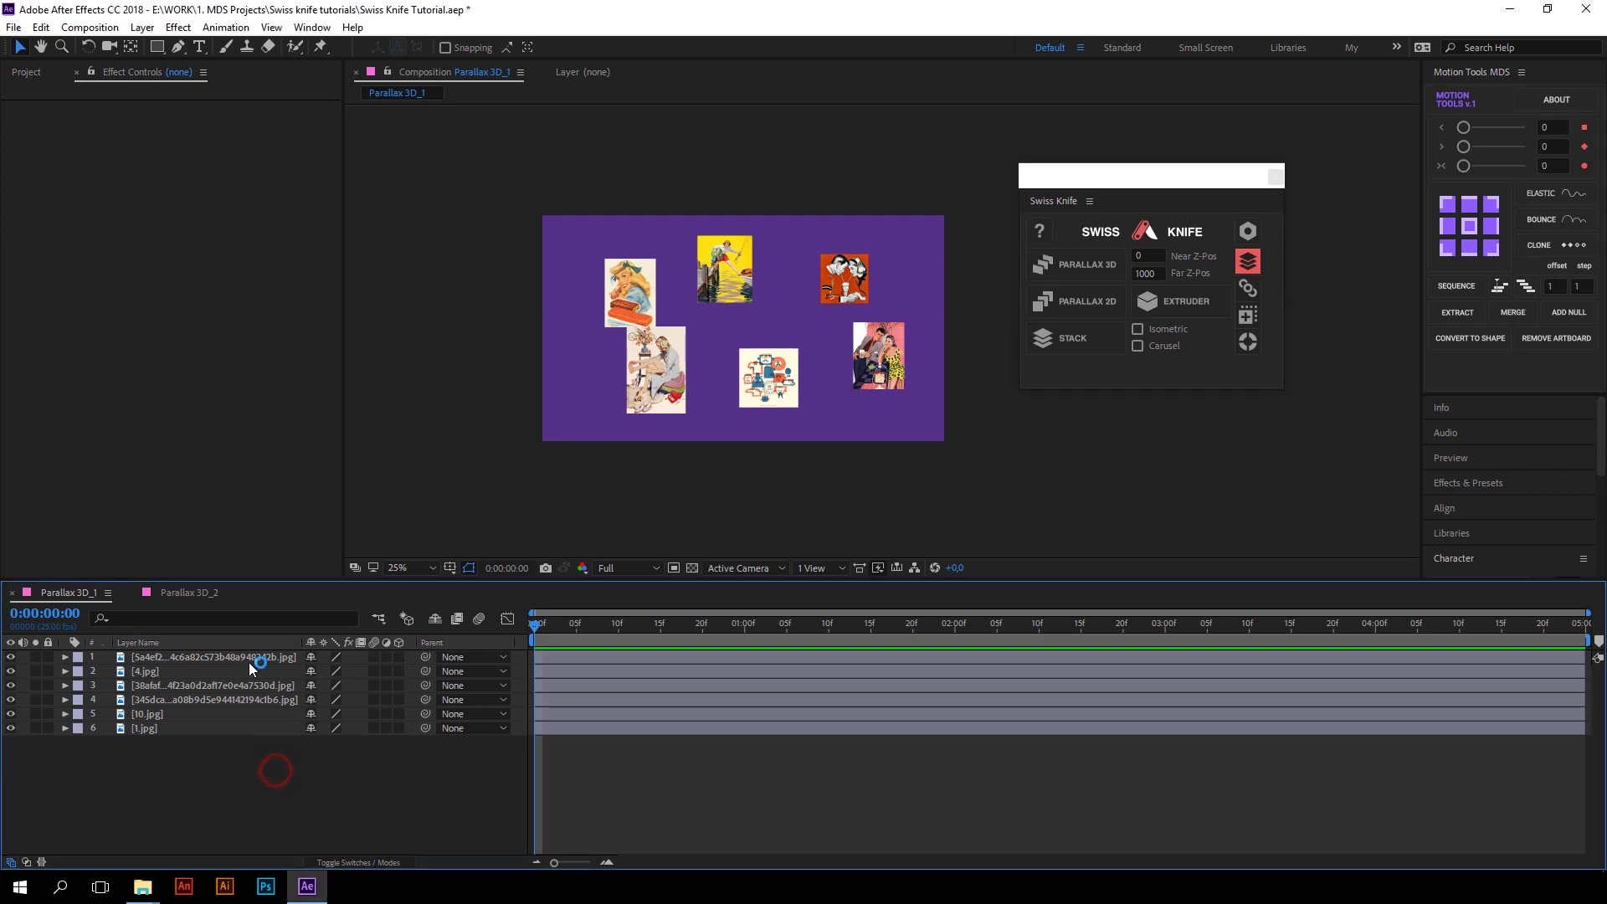
# Distribute the six image layers randomly in depth with Parallax 3D and rotate the parallax null to 57° on Y
pyautogui.moveTo(273, 767); pyautogui.dragTo(258, 641)
pyautogui.click(1121, 266)
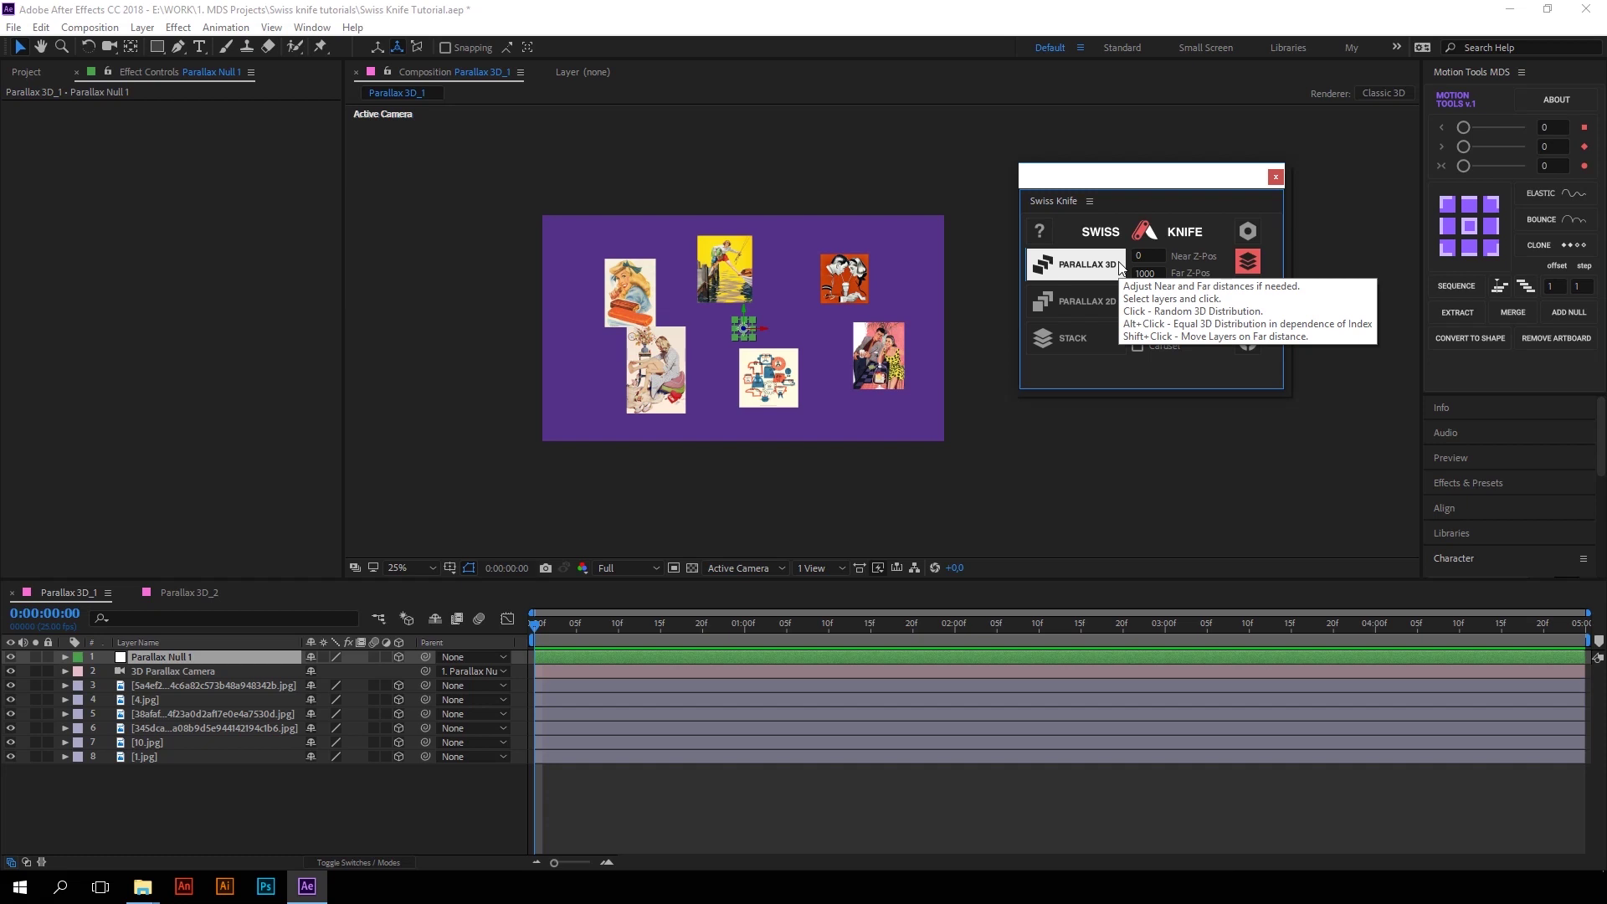
pyautogui.click(1121, 266)
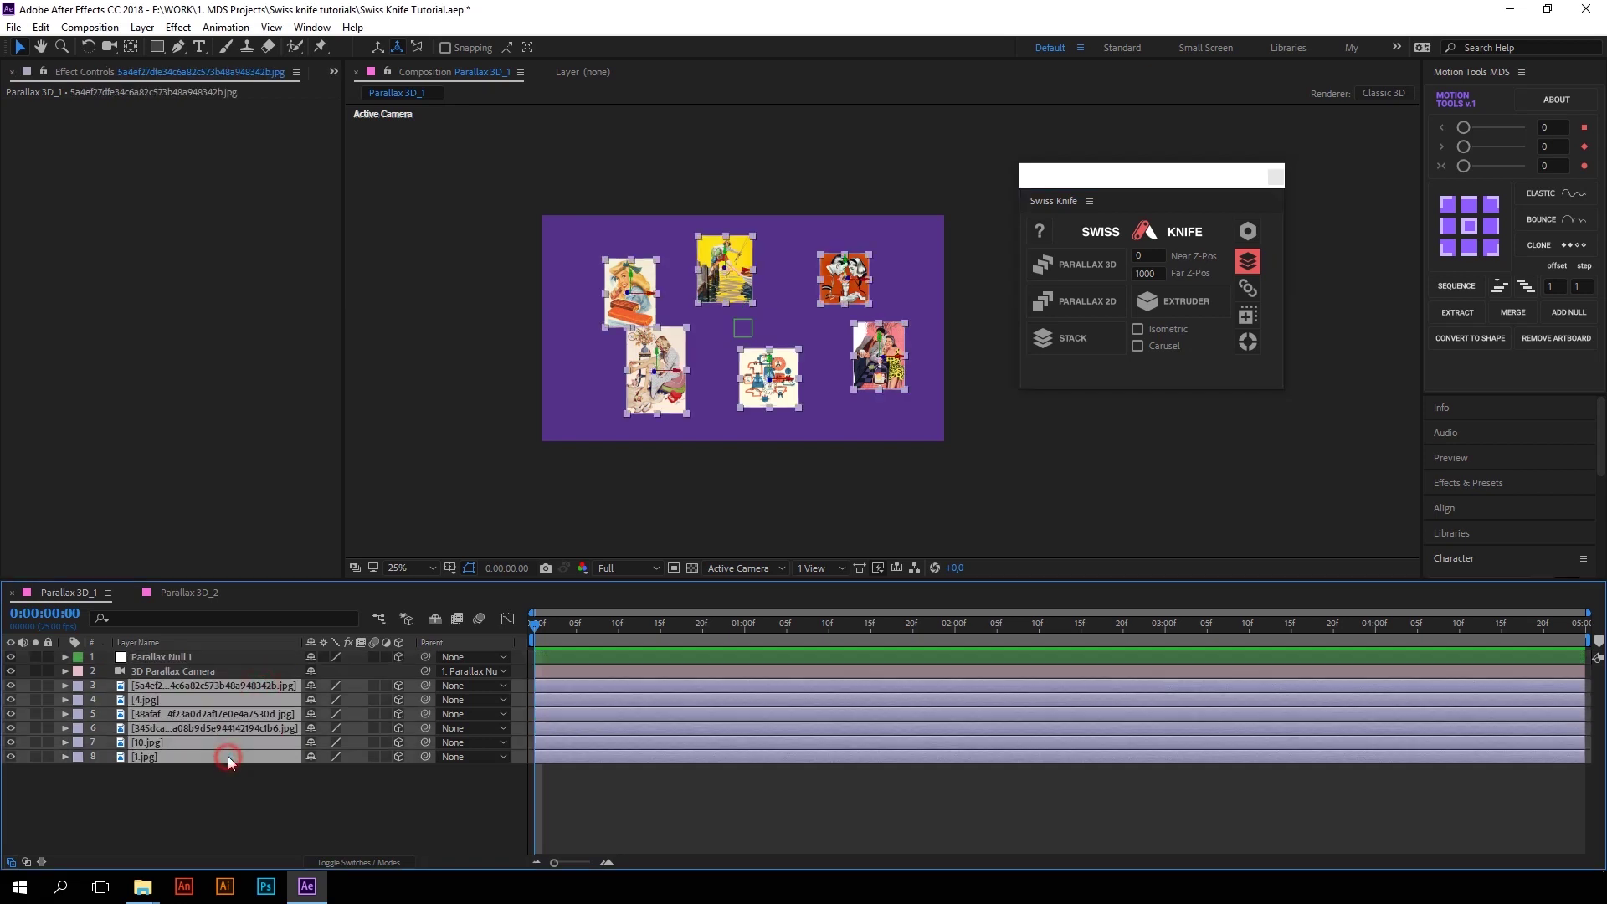
pyautogui.hotkey('shift', 'p')
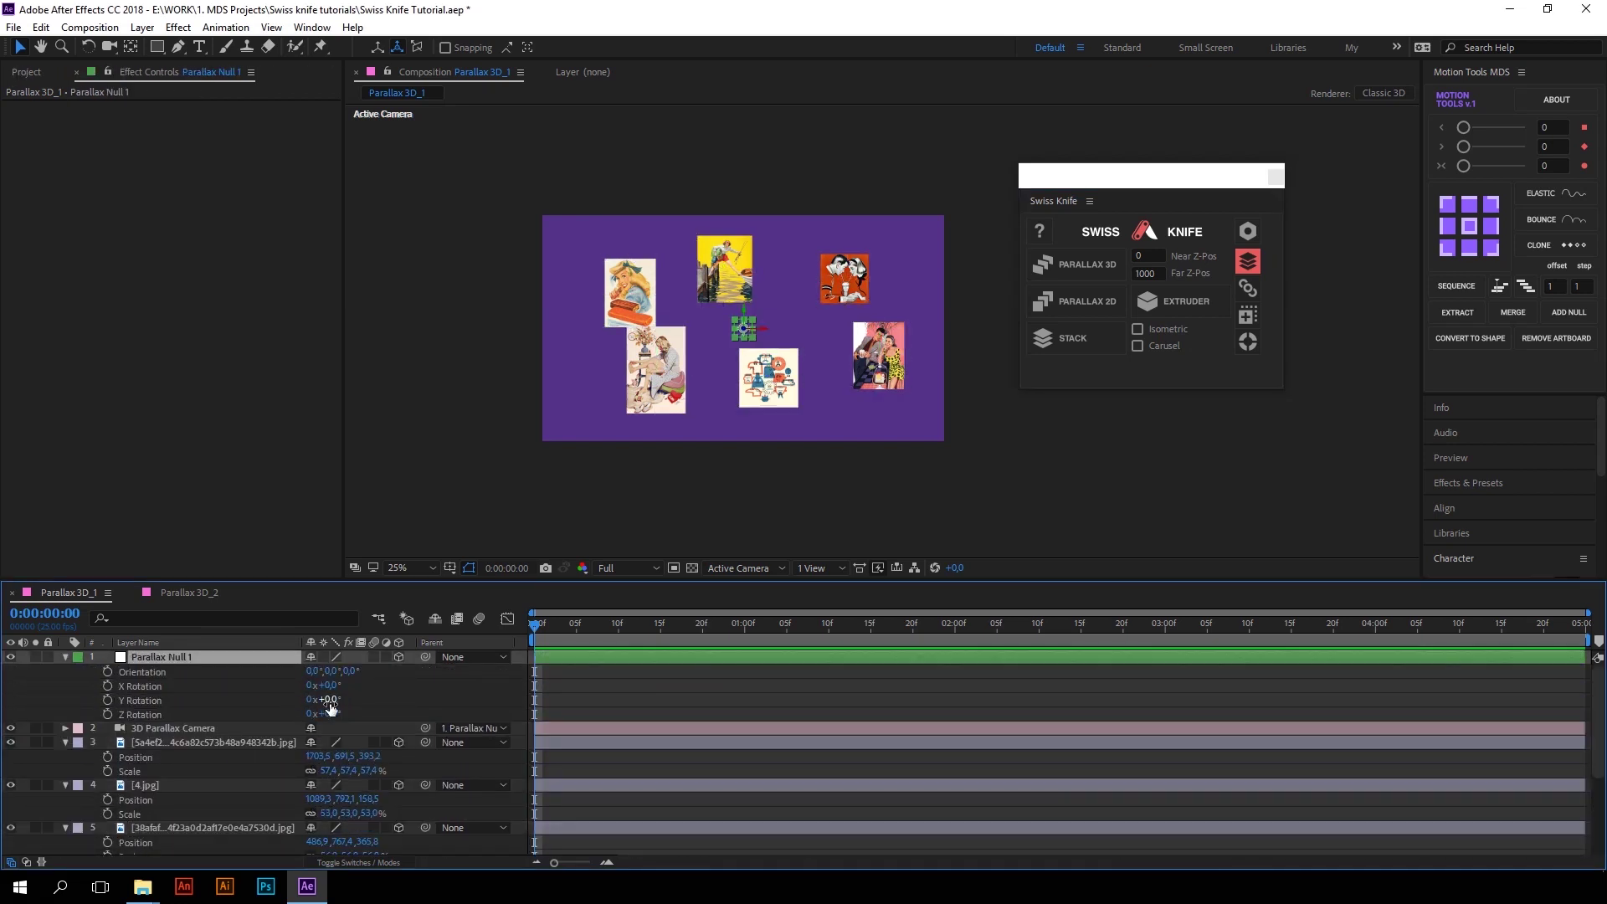
pyautogui.moveTo(330, 709); pyautogui.dragTo(378, 708)
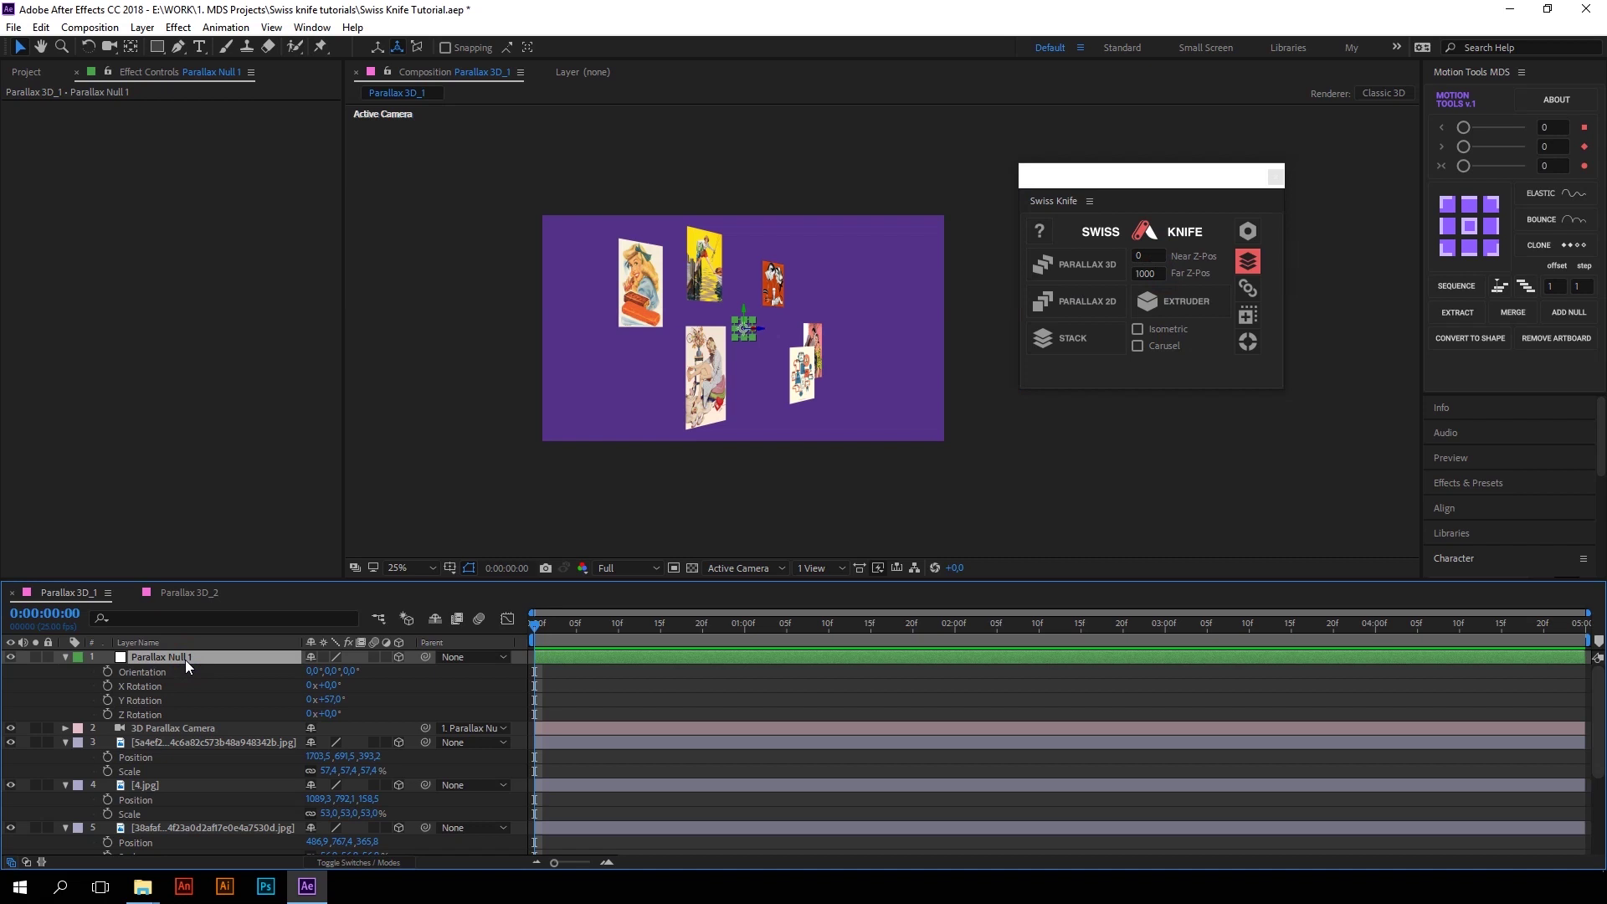
# In the Parallax 3D_2 composition, apply Parallax 3D to all the 10.jpg pieces and rotate the controlling null to -19° on Y
pyautogui.click(191, 597)
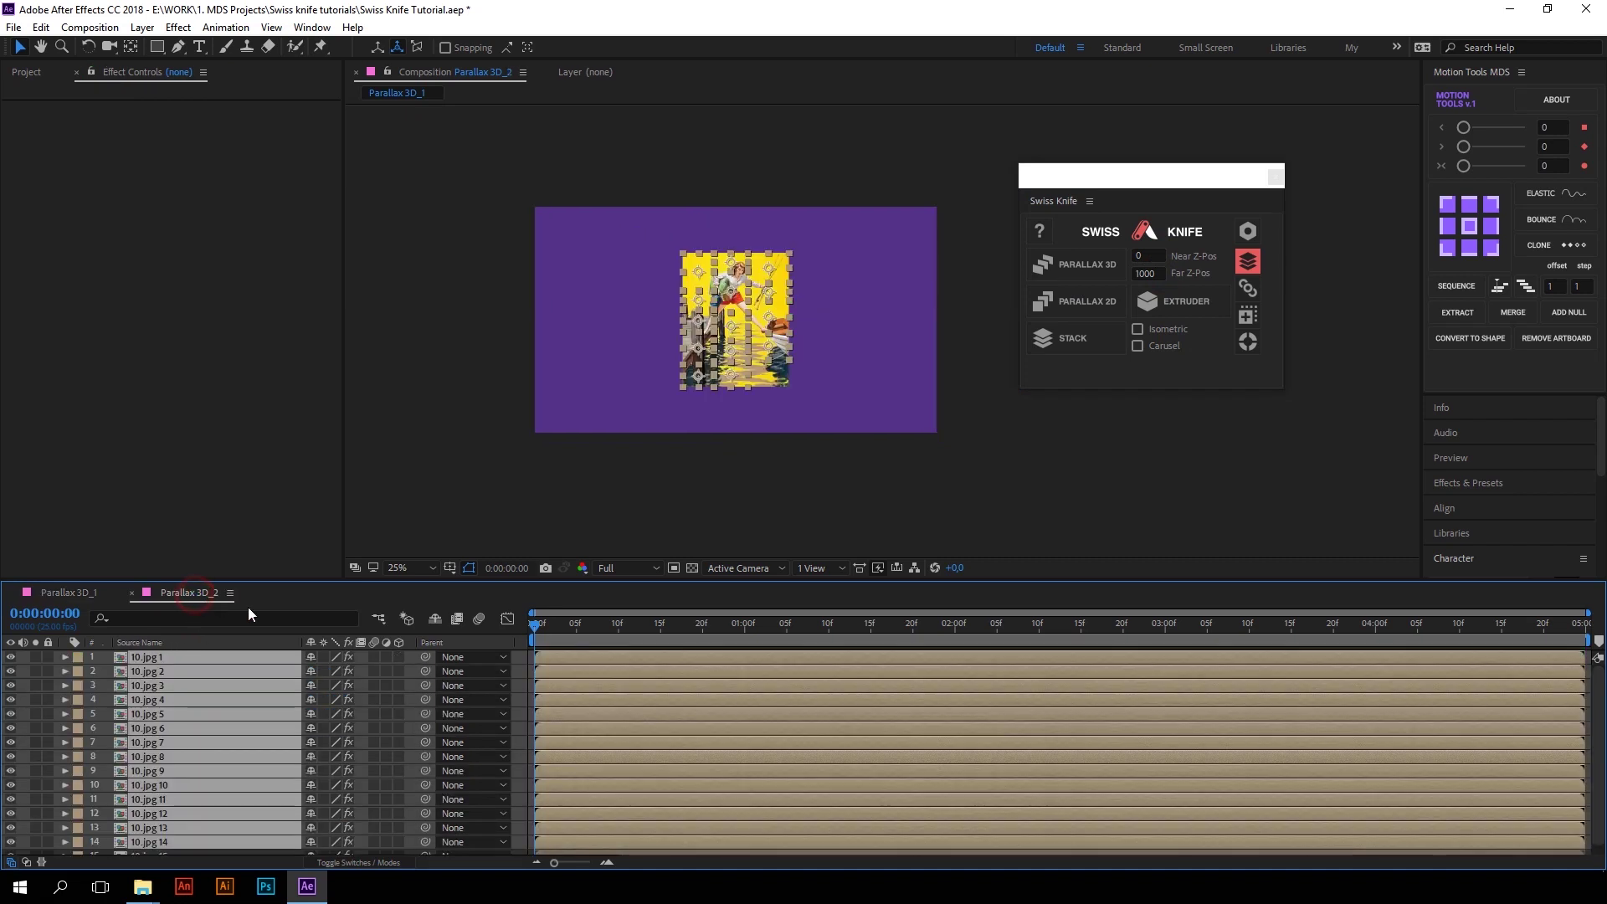
pyautogui.click(25, 682)
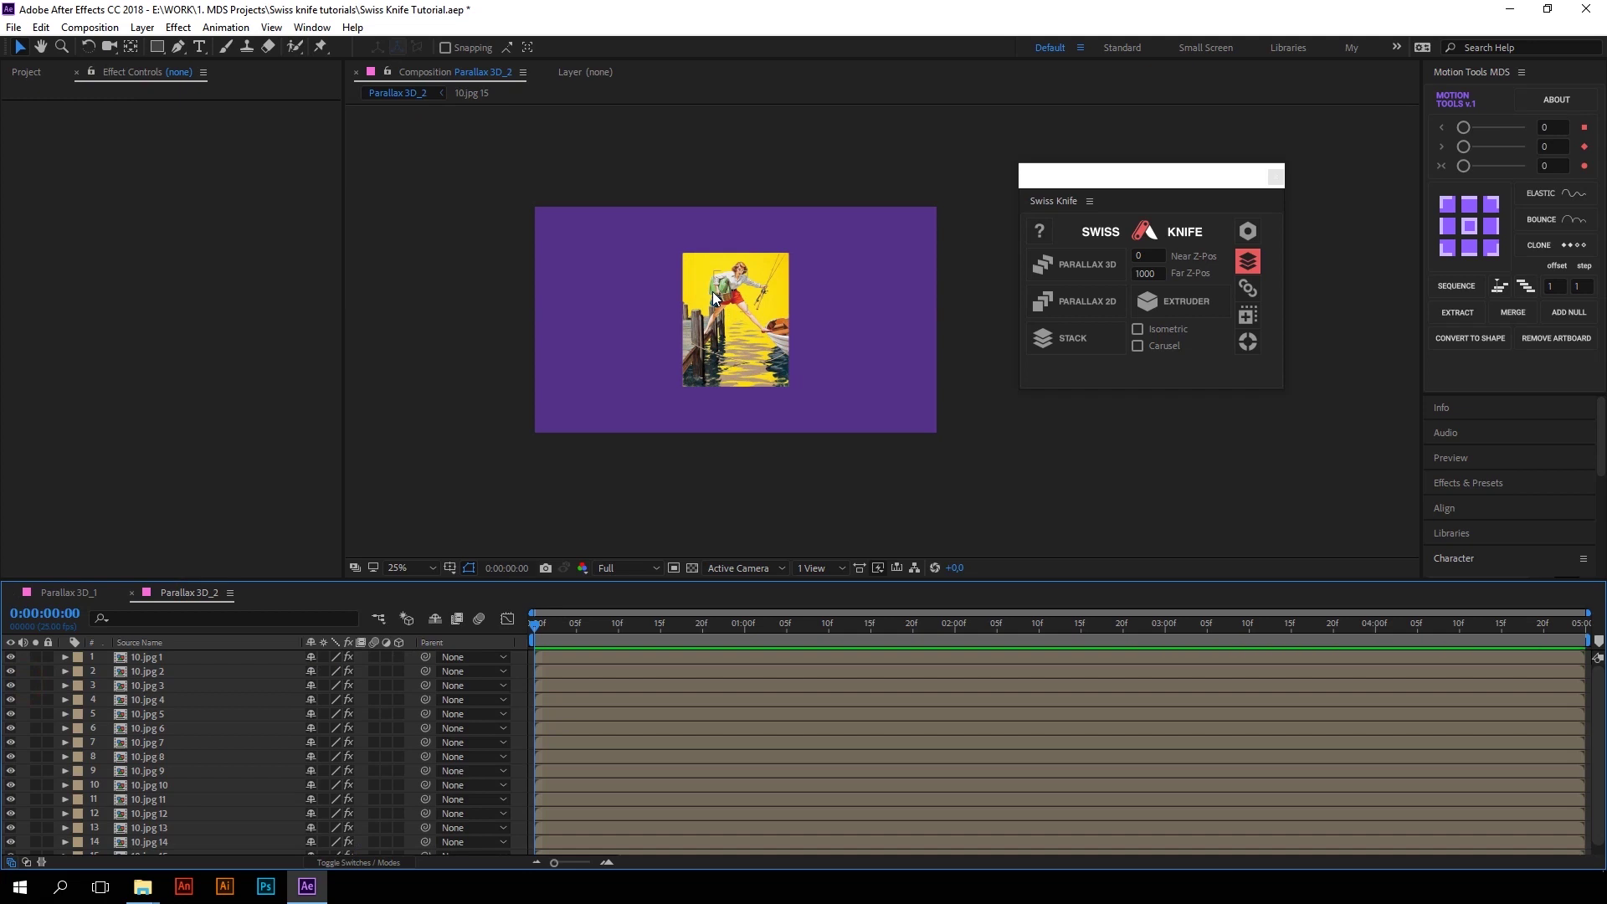
pyautogui.click(174, 661)
pyautogui.hotkey('ctrl', 'a')
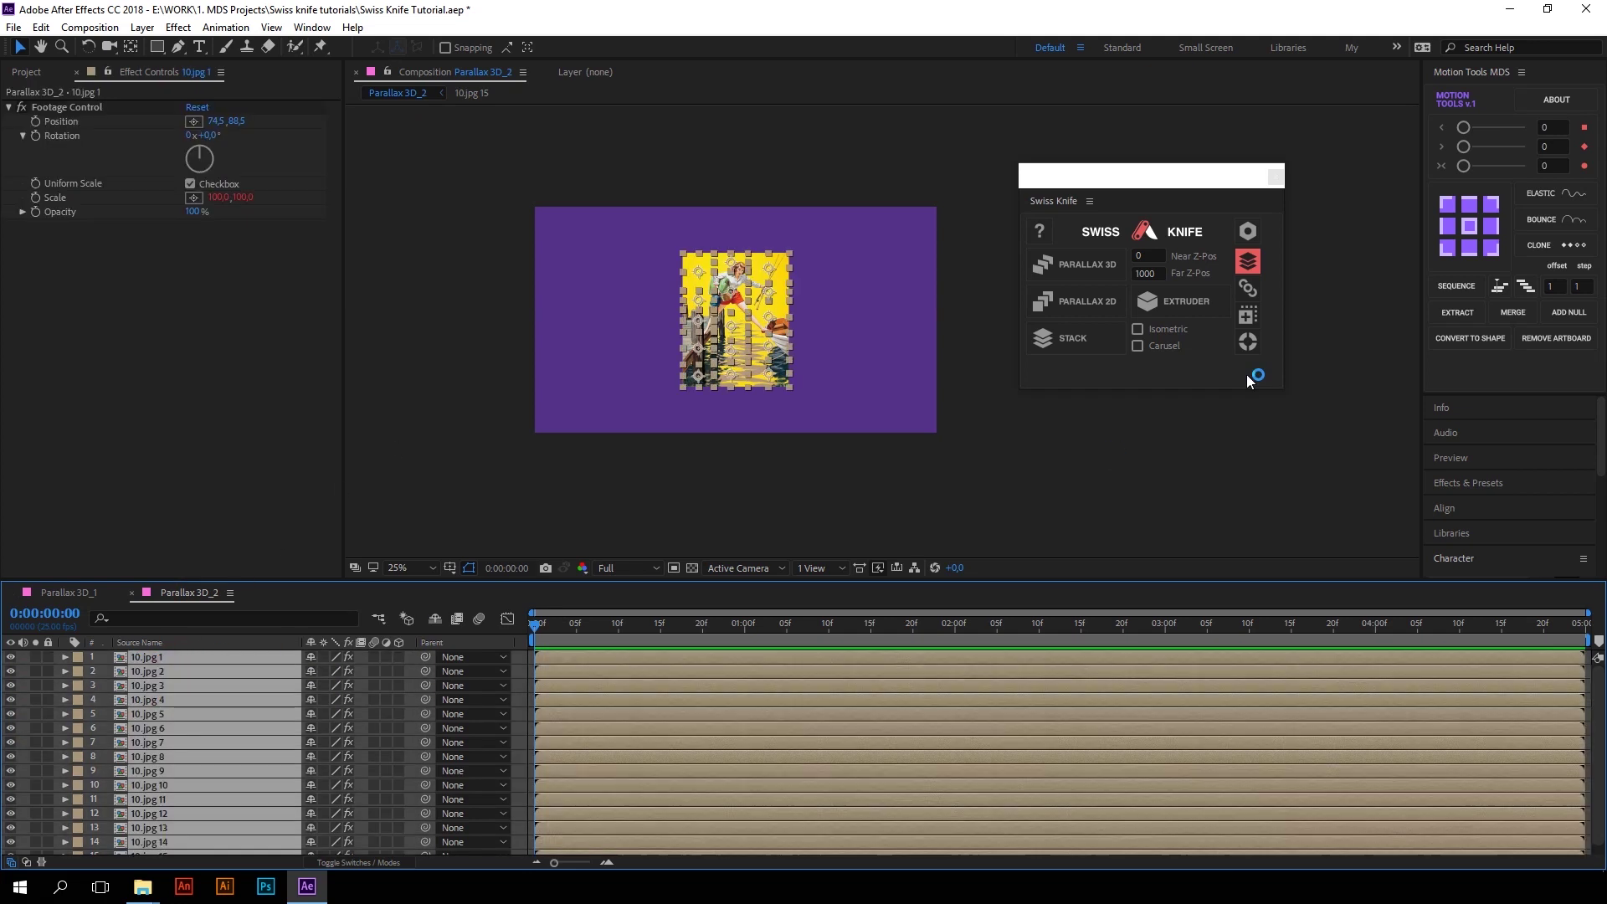
pyautogui.click(1069, 266)
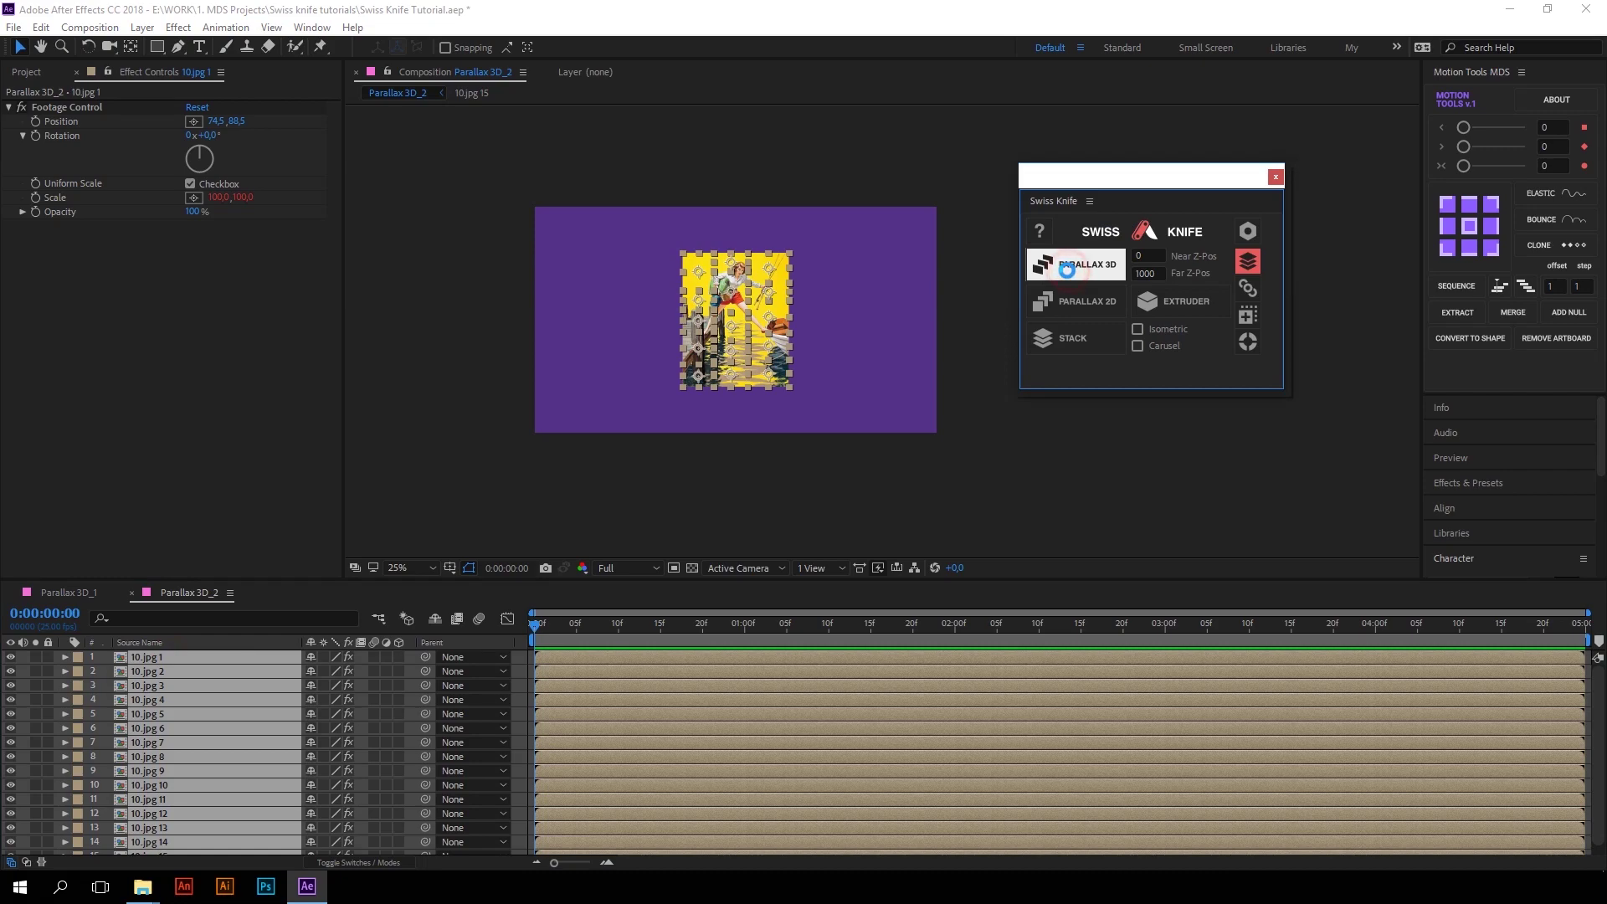
pyautogui.moveTo(323, 699); pyautogui.dragTo(289, 682)
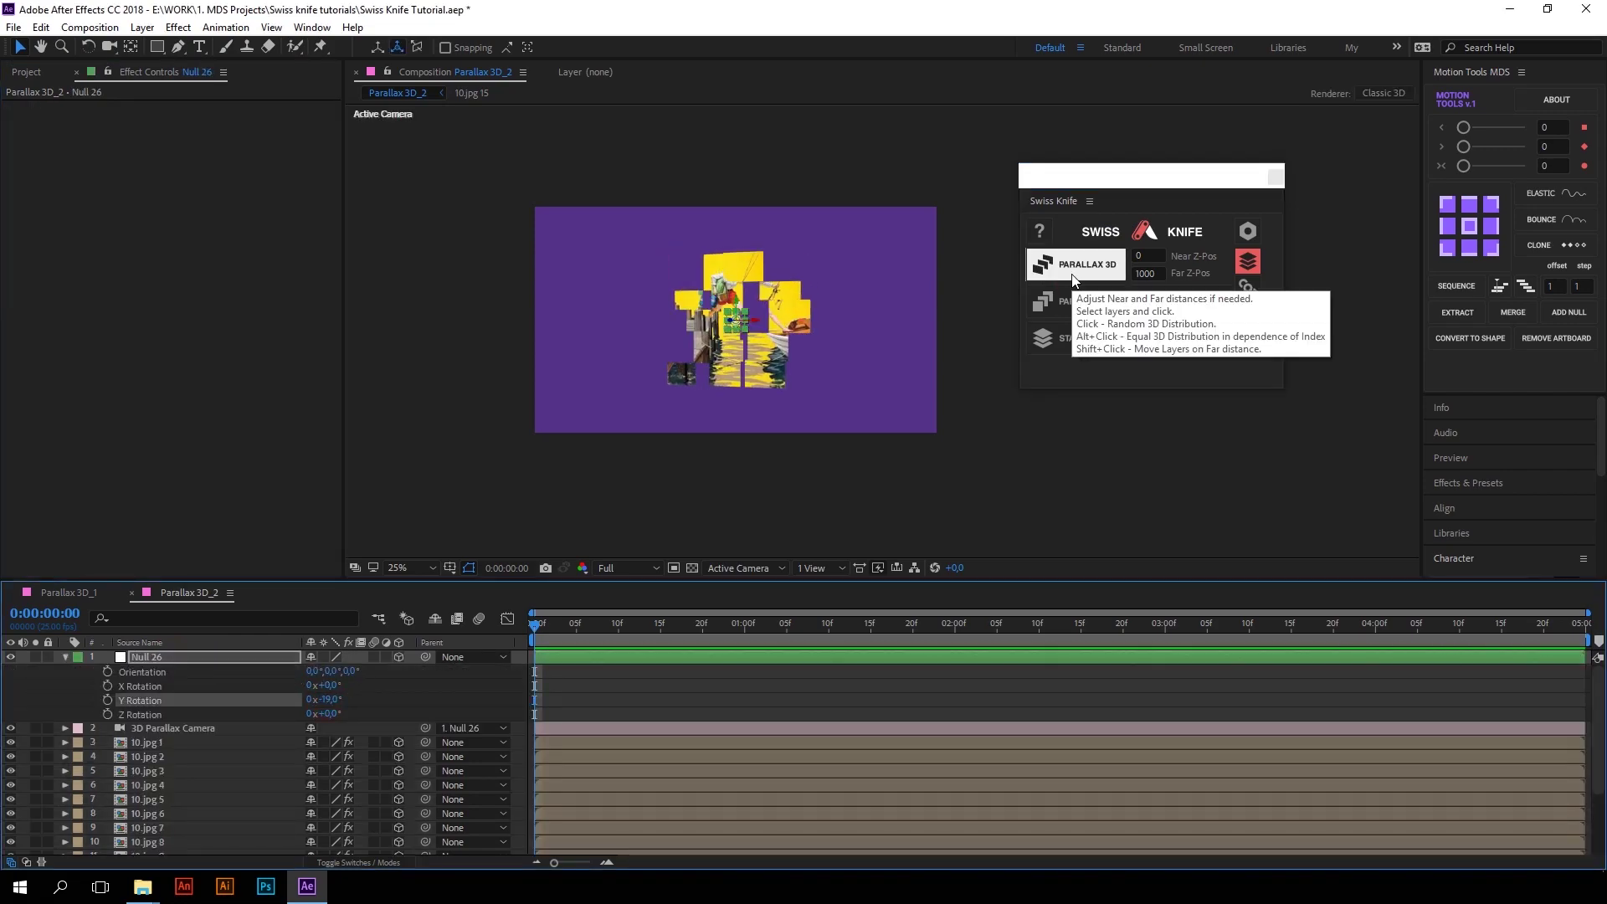
pyautogui.click(1073, 276)
pyautogui.click(1074, 277)
pyautogui.click(1073, 277)
# Back in the Parallax 3D_1 composition, undo the 3D parallax setup and centre all image layers at 960, 540
pyautogui.click(57, 590)
pyautogui.click(548, 513)
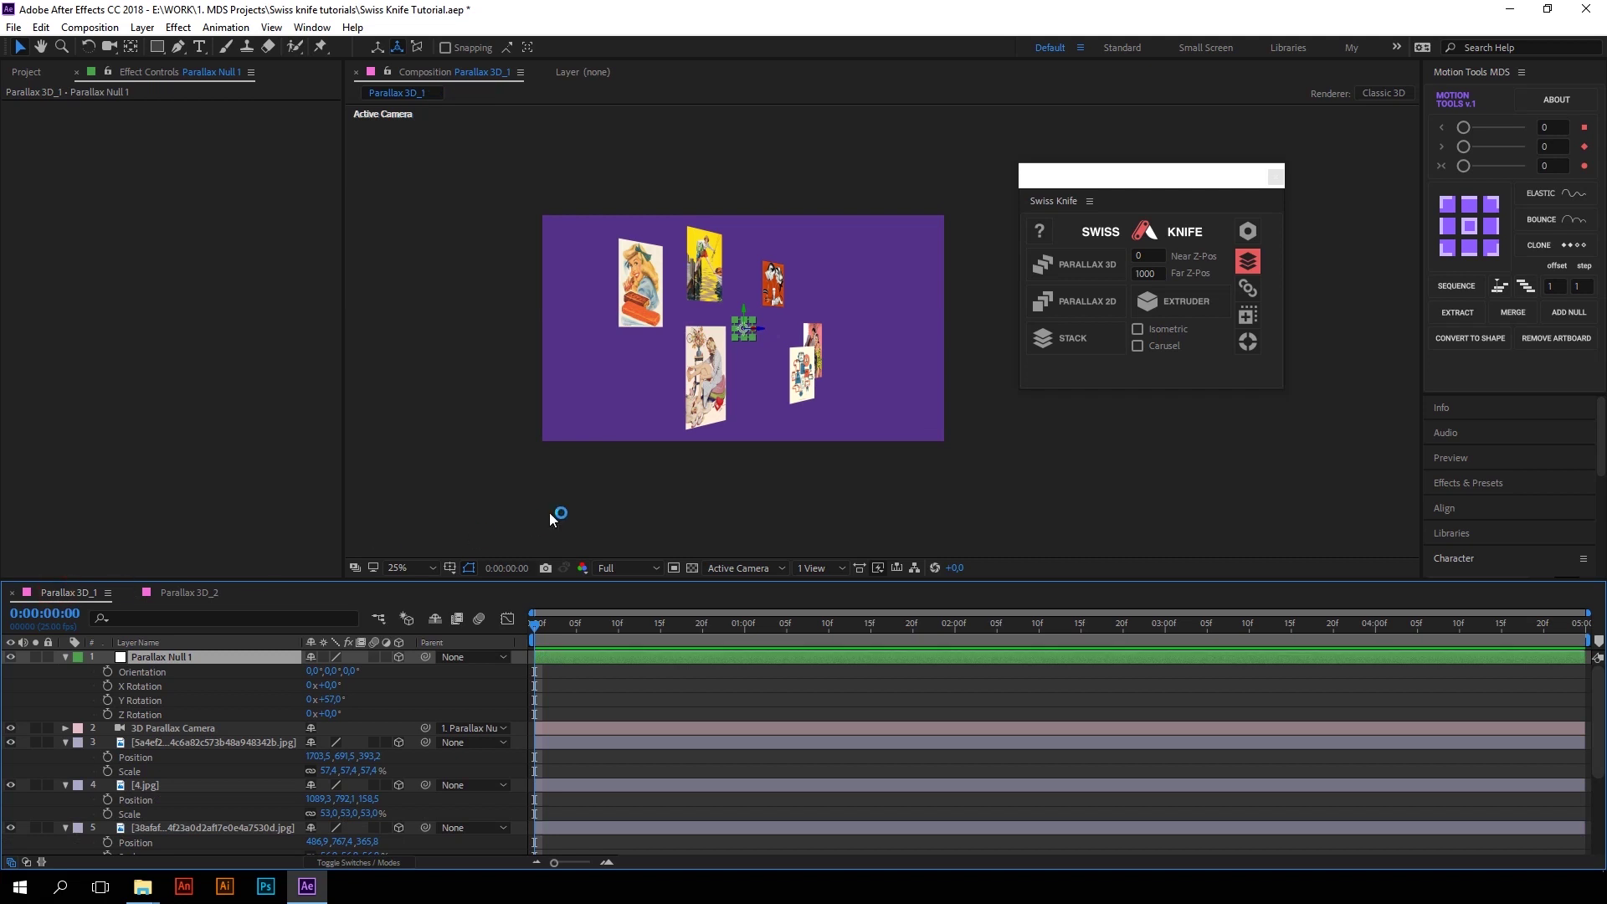
pyautogui.hotkey('ctrl', 'z')
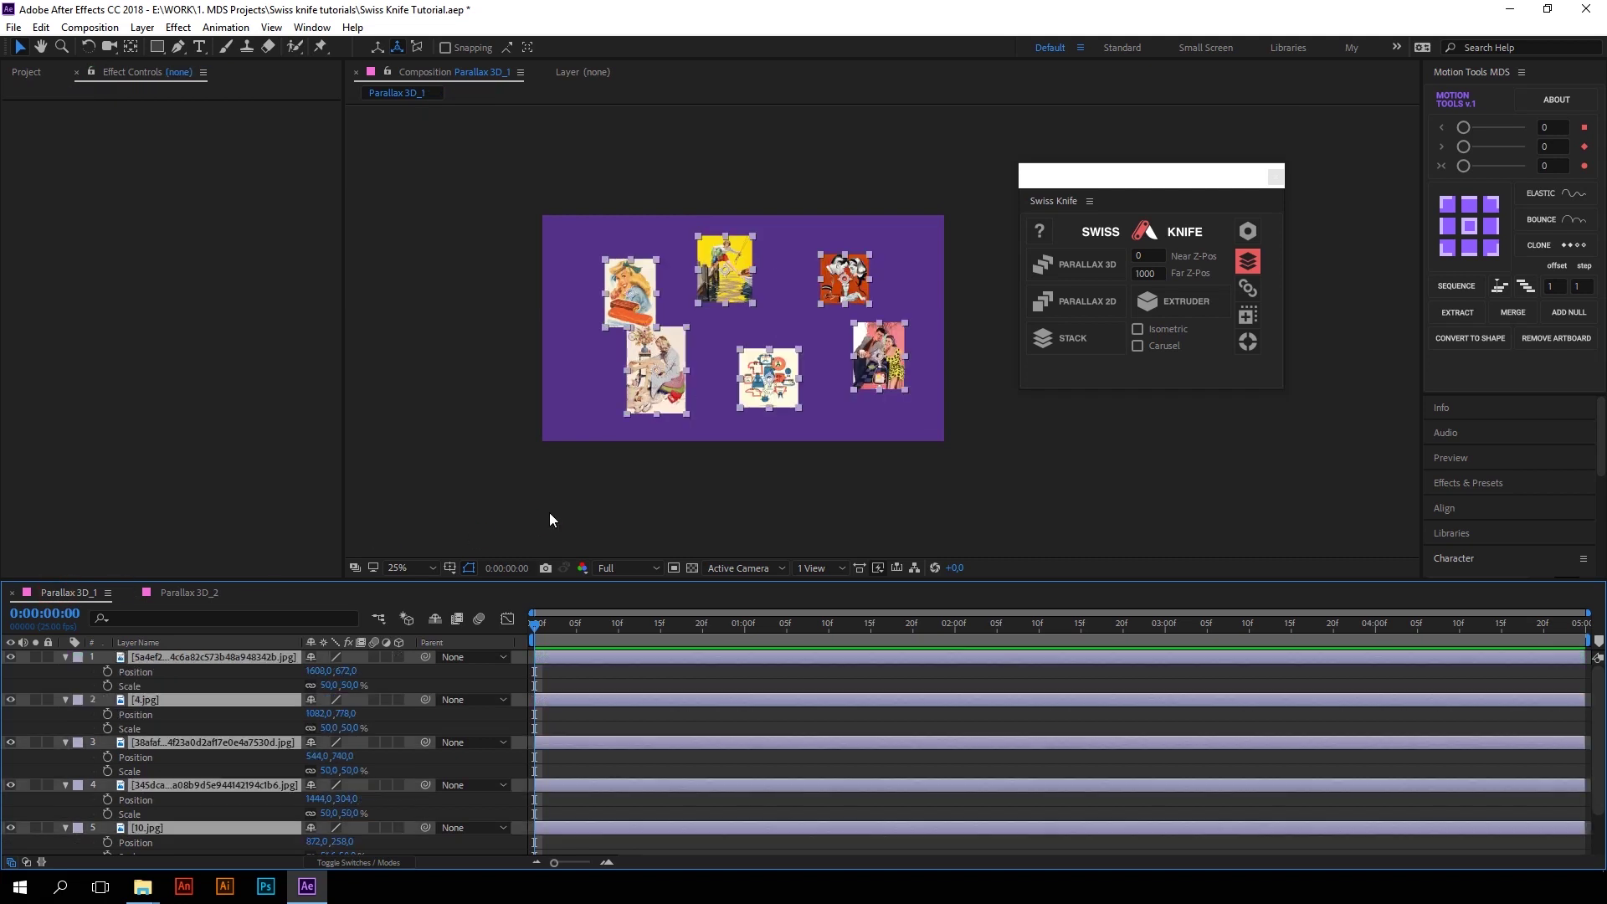
pyautogui.click(325, 634)
pyautogui.hotkey('ctrl', 'Home')
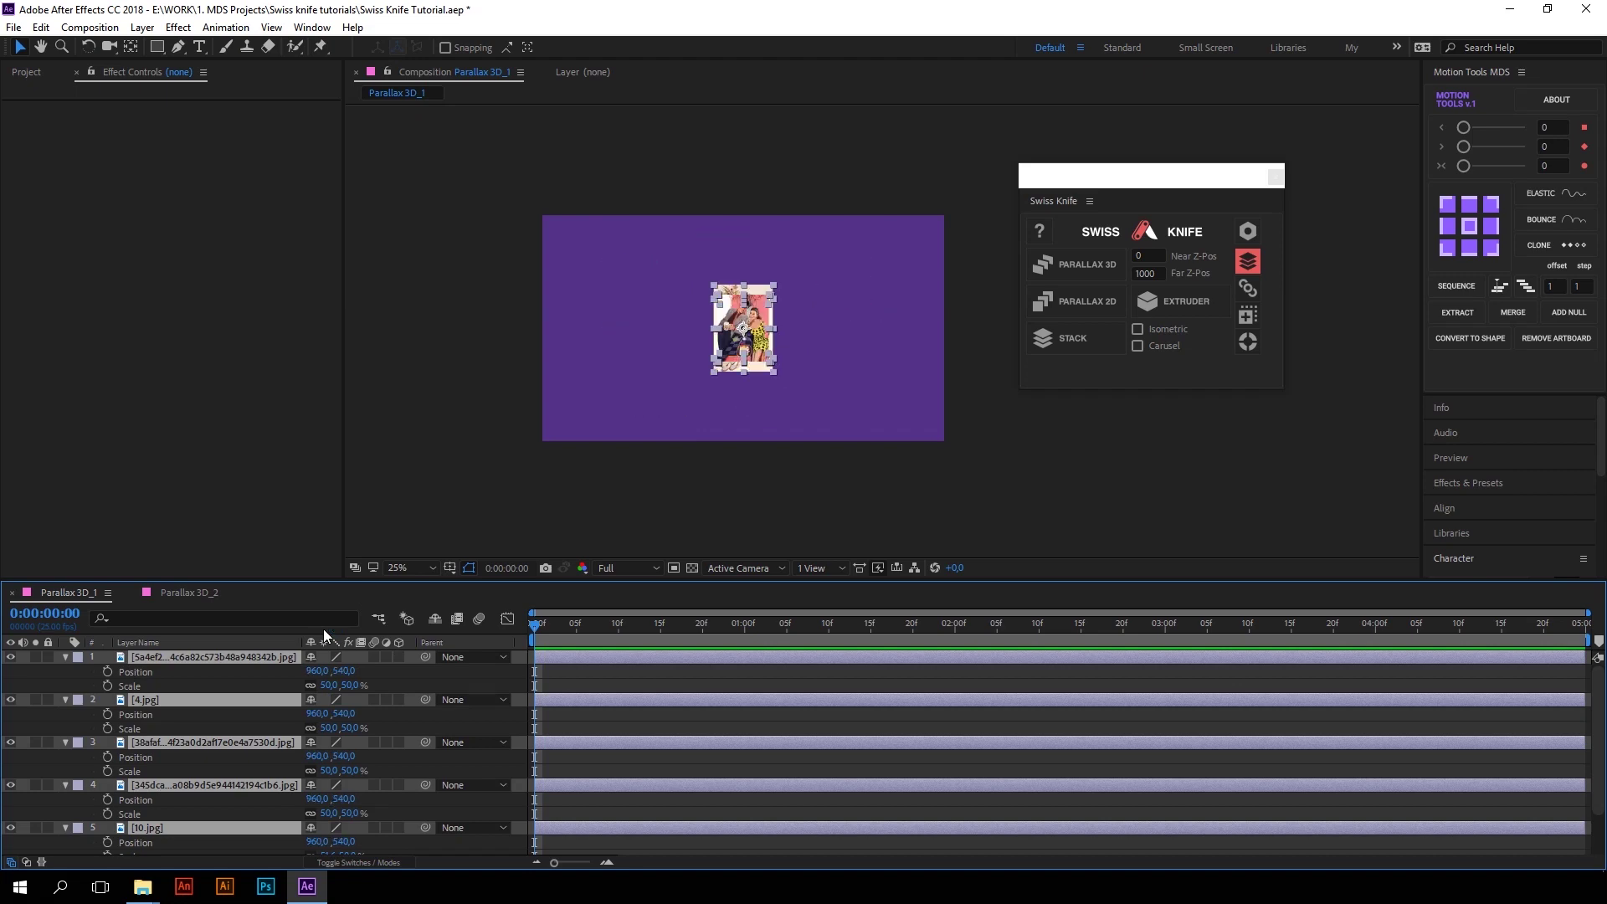
# Try random Parallax 3D distribution on the centred images with the null rotated to about -69° on Y, and undo it
pyautogui.click(1103, 266)
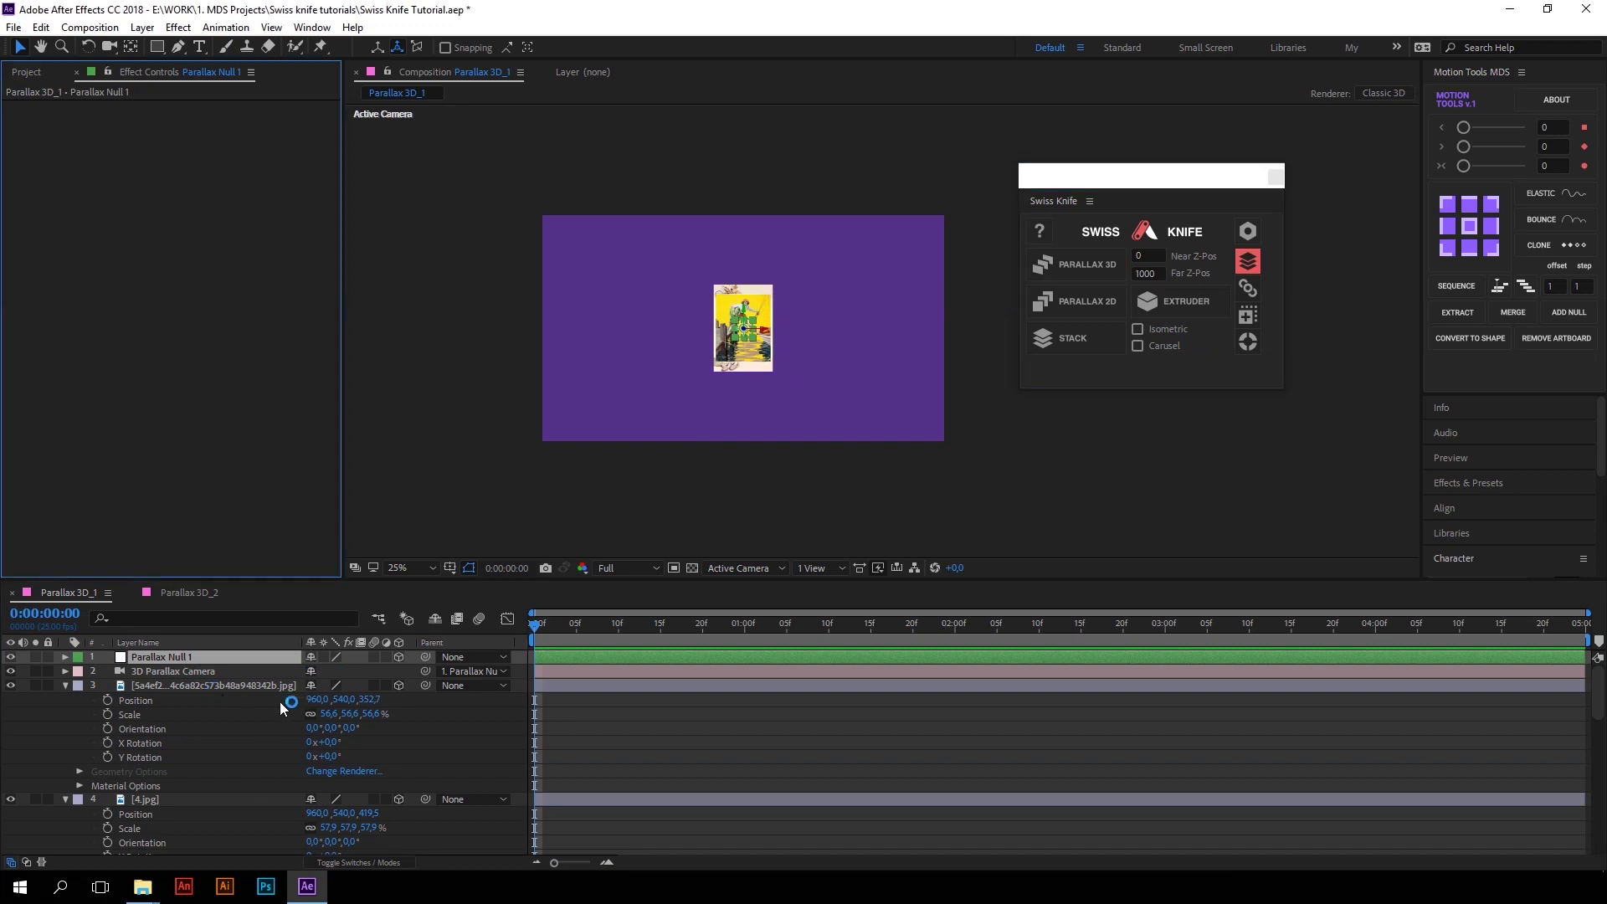
pyautogui.press('r')
pyautogui.moveTo(329, 699); pyautogui.dragTo(271, 688)
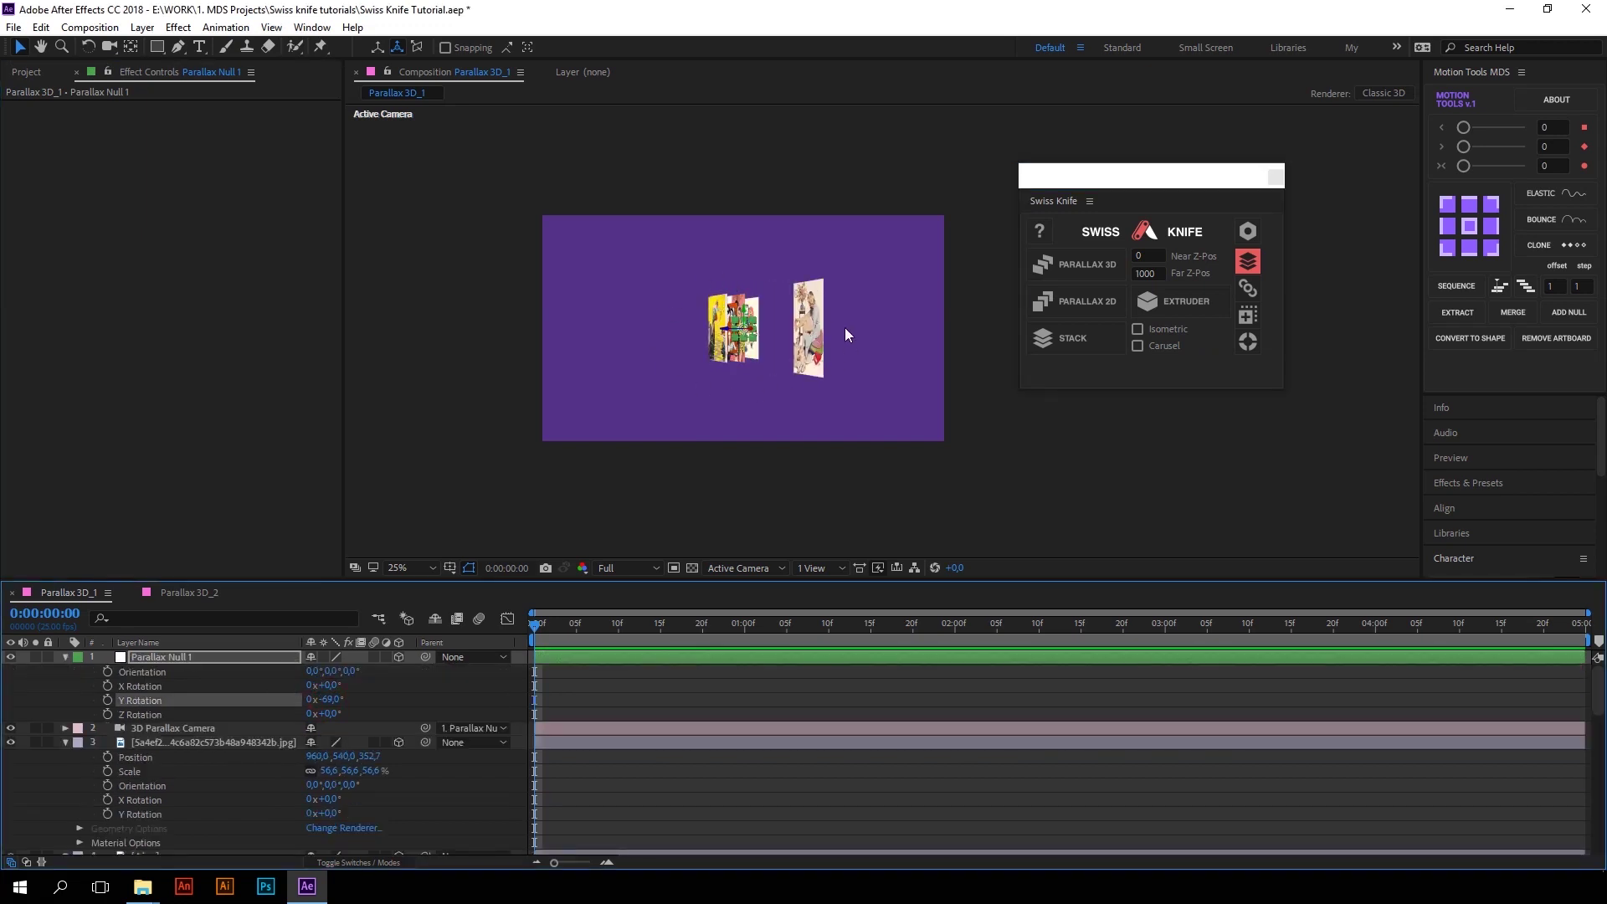
pyautogui.hotkey('ctrl', 'z')
pyautogui.hotkey('ctrl', 'z')
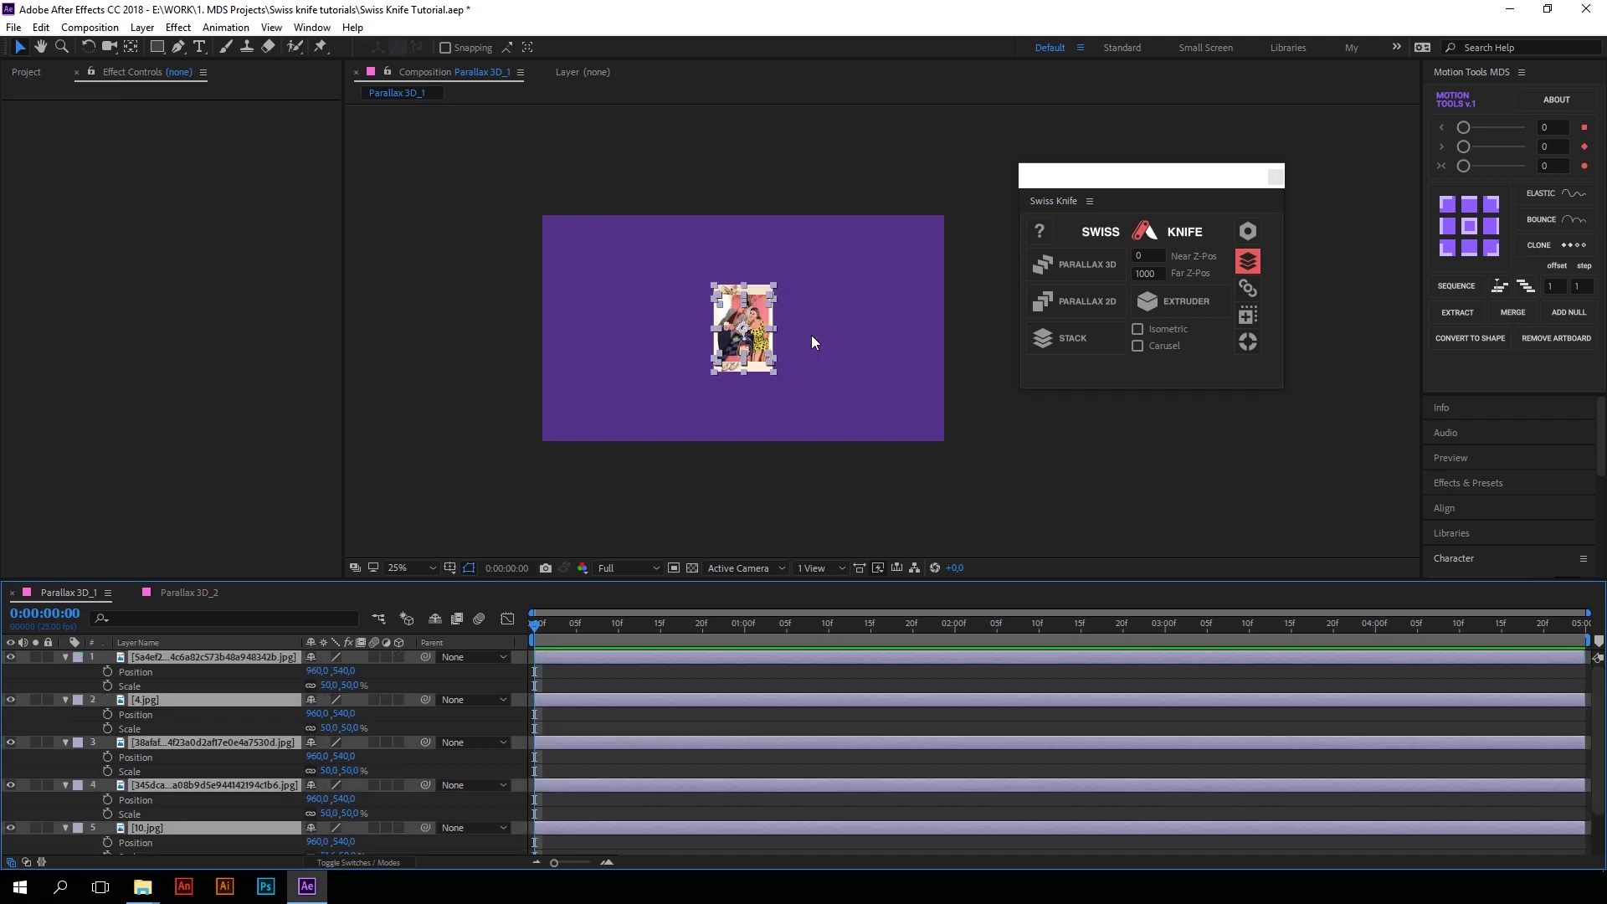
# Distribute the centred images equally in depth by layer index with Parallax 3D and rotate the parallax null to -66° on Y
pyautogui.click(1079, 265)
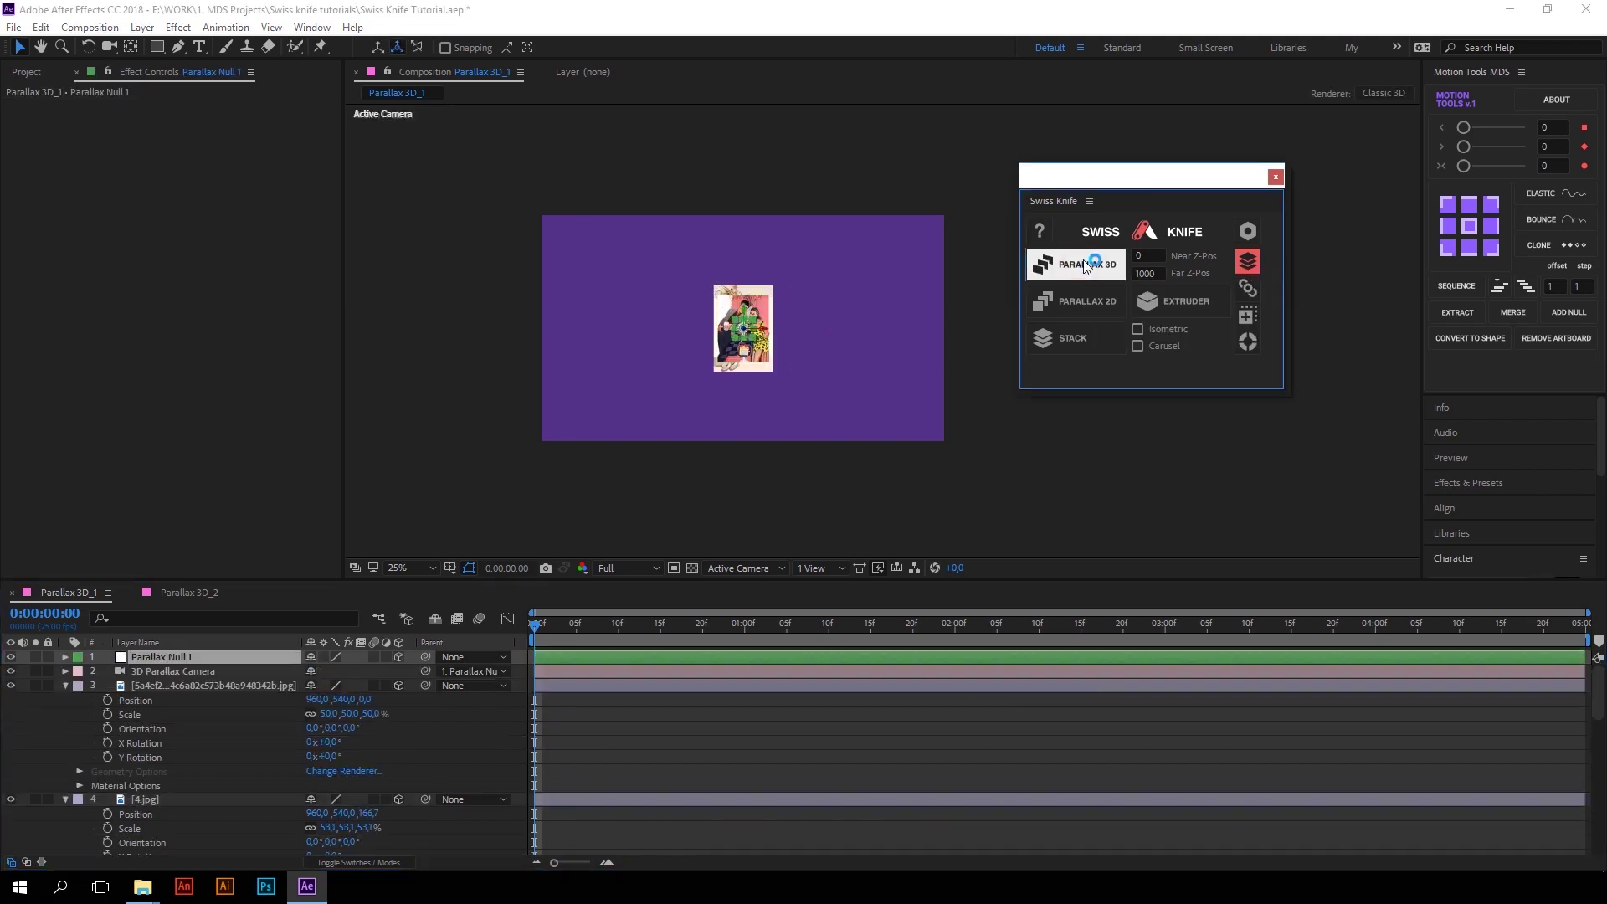
pyautogui.click(179, 659)
pyautogui.press('r')
pyautogui.moveTo(332, 708); pyautogui.dragTo(277, 707)
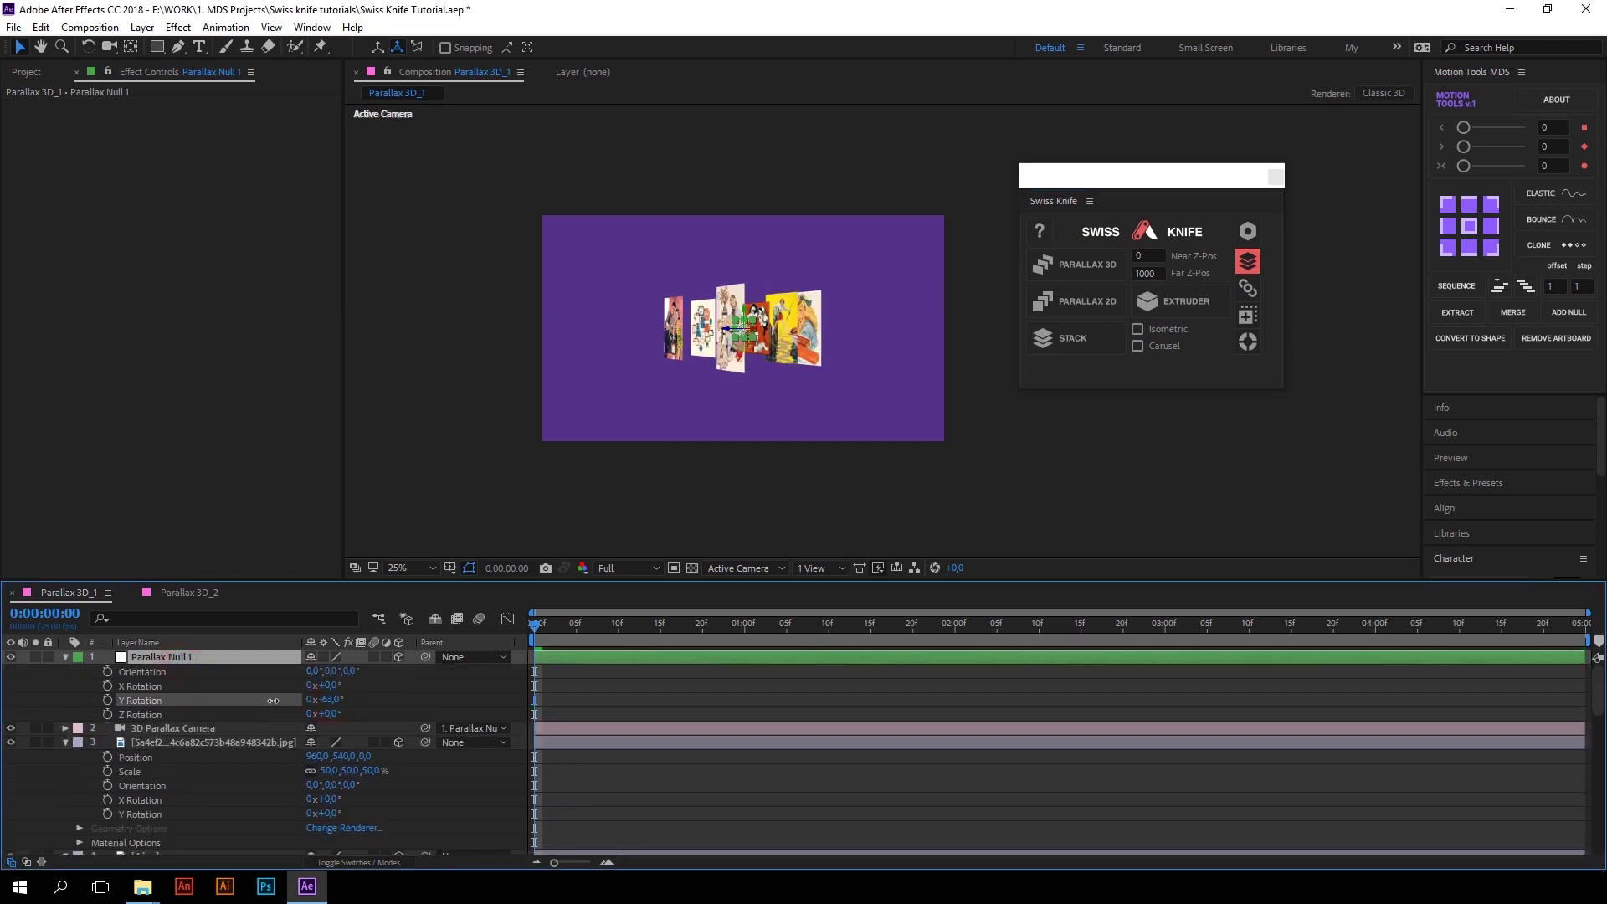
pyautogui.click(673, 342)
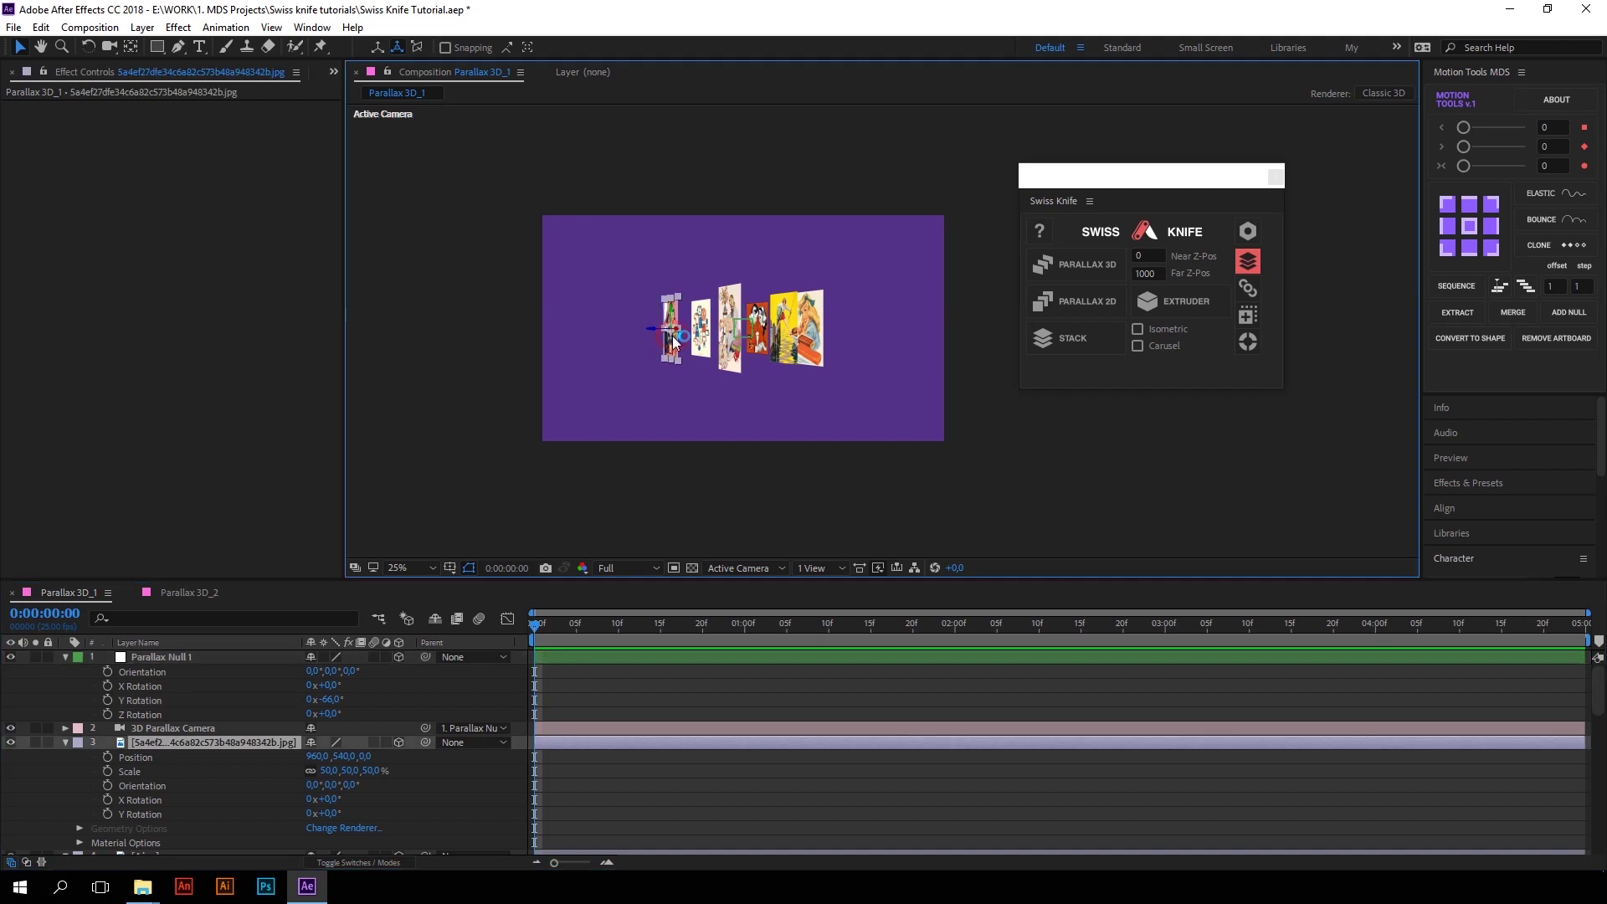
pyautogui.click(820, 325)
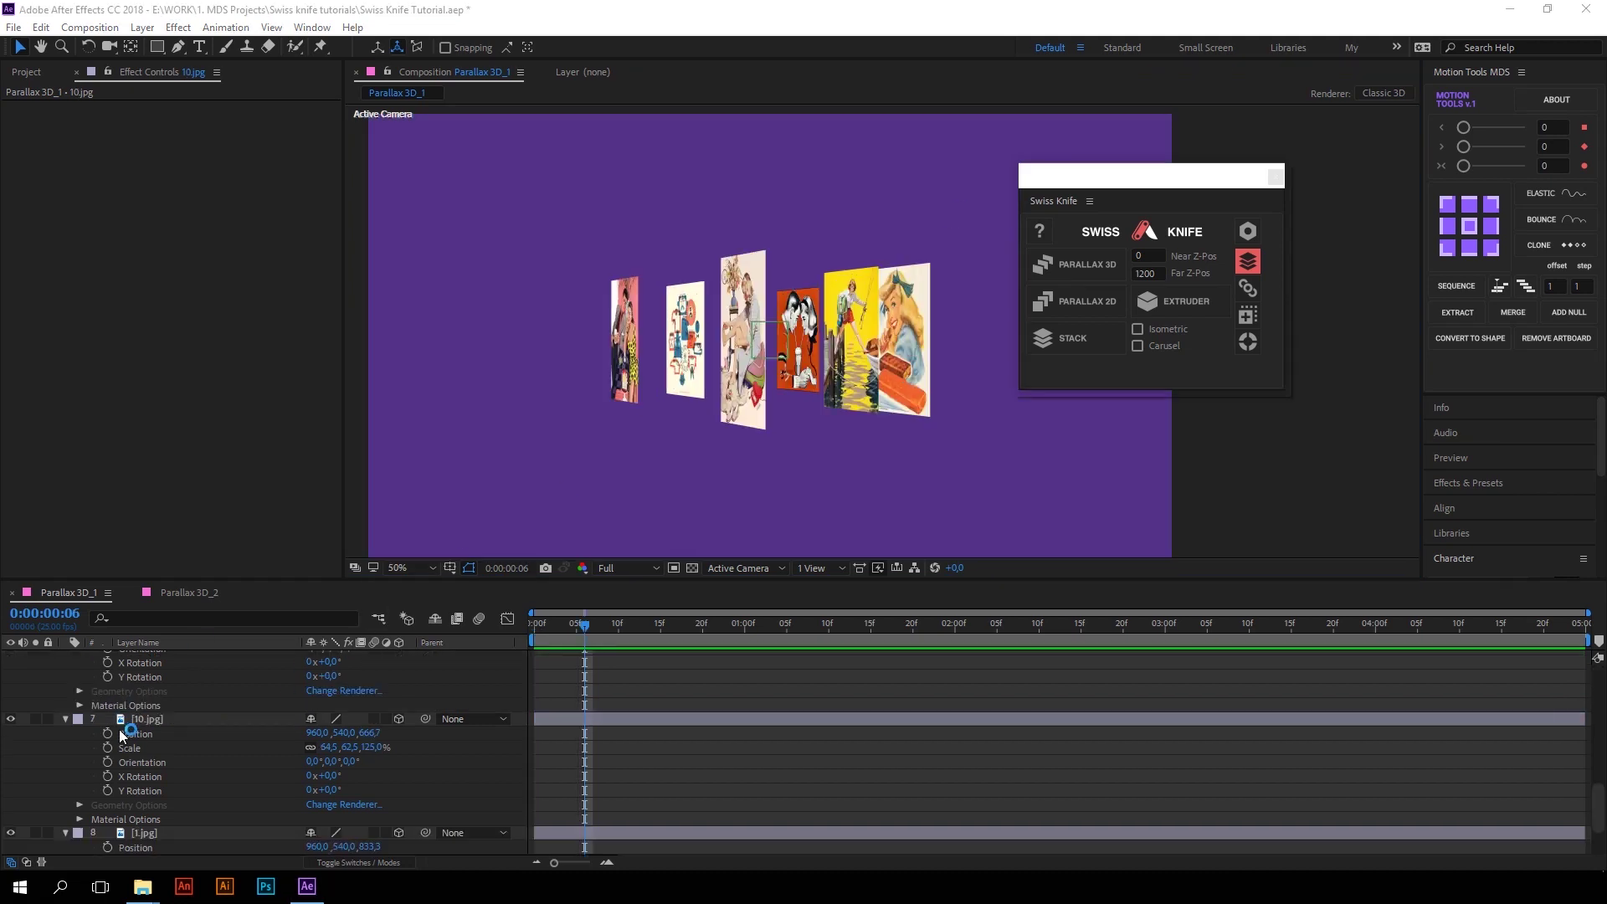
# Try shifting the position of the 10.jpg and 1.jpg layers together, and undo the change
pyautogui.click(146, 719)
pyautogui.keyDown('shift'); pyautogui.click(144, 832); pyautogui.keyUp('shift')
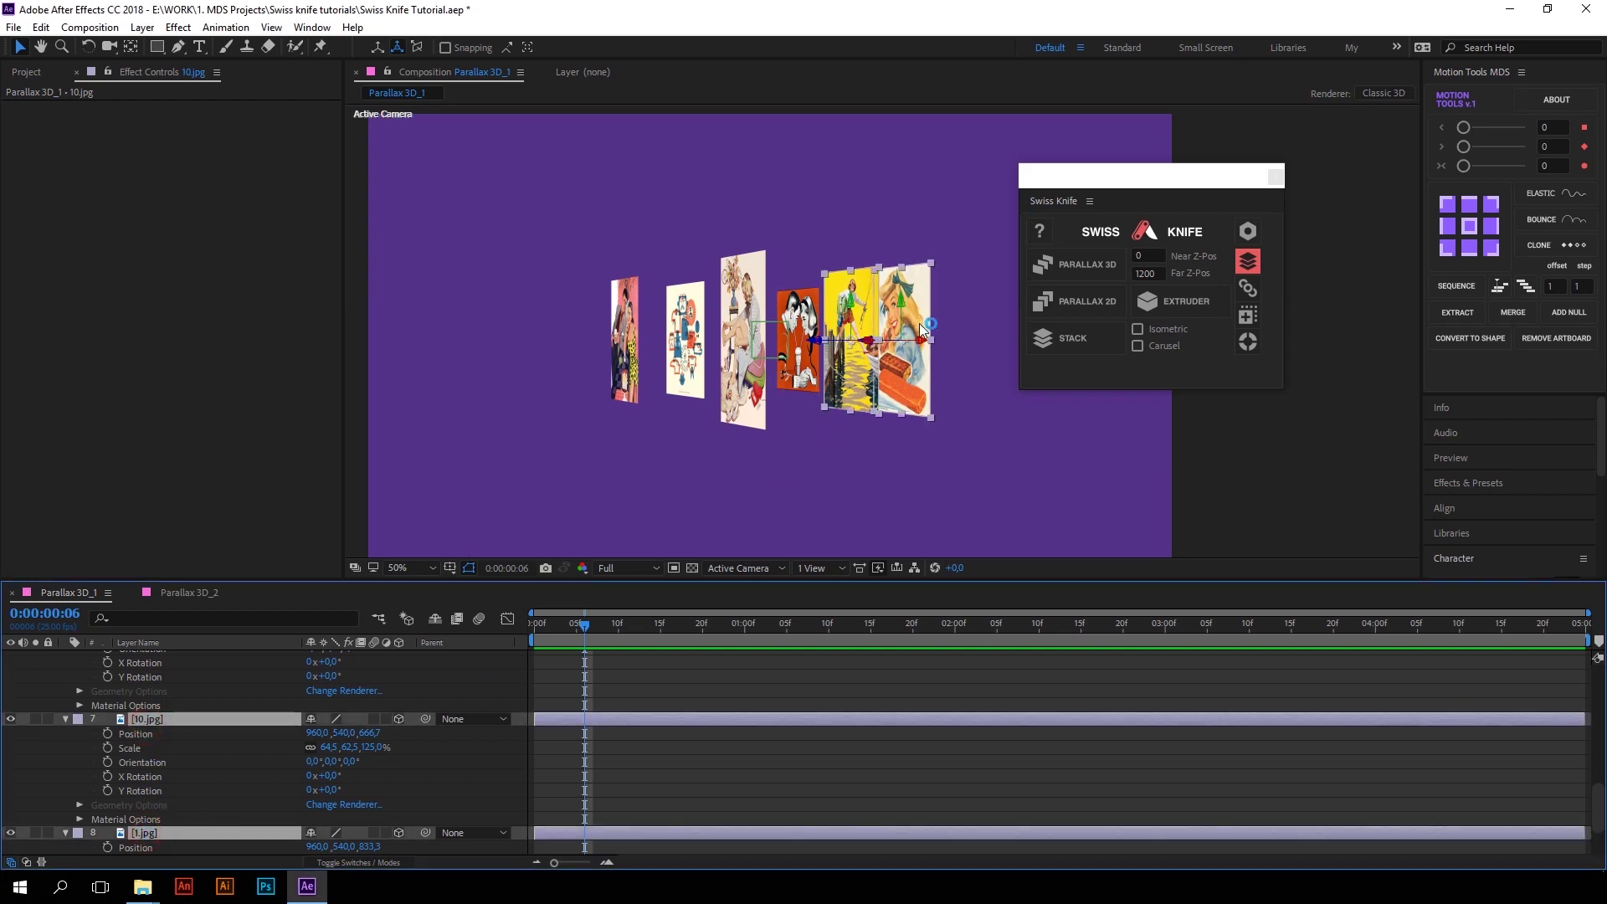
pyautogui.moveTo(368, 732)
pyautogui.mouseDown()
pyautogui.moveTo(406, 720)
pyautogui.moveTo(356, 716)
pyautogui.moveTo(388, 713)
pyautogui.mouseUp()
pyautogui.hotkey('ctrl', 'z')
# Set Far Z-Pos to 1200 and apply Parallax 3D to the 10.jpg and 1.jpg layers
pyautogui.click(384, 708)
pyautogui.click(400, 720)
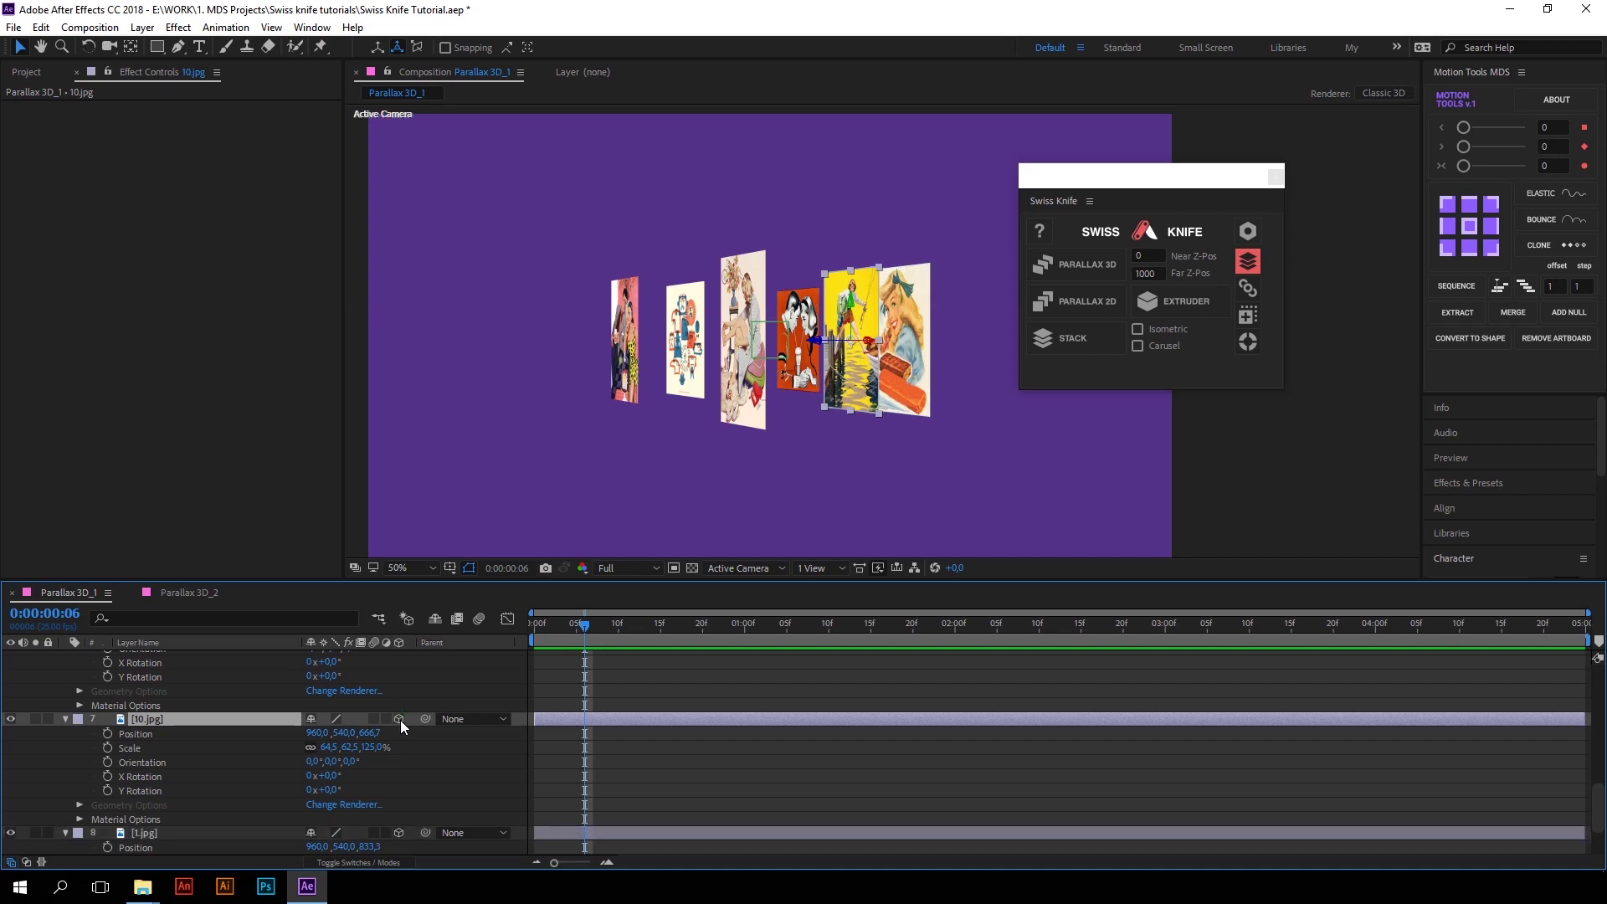
pyautogui.click(1148, 273)
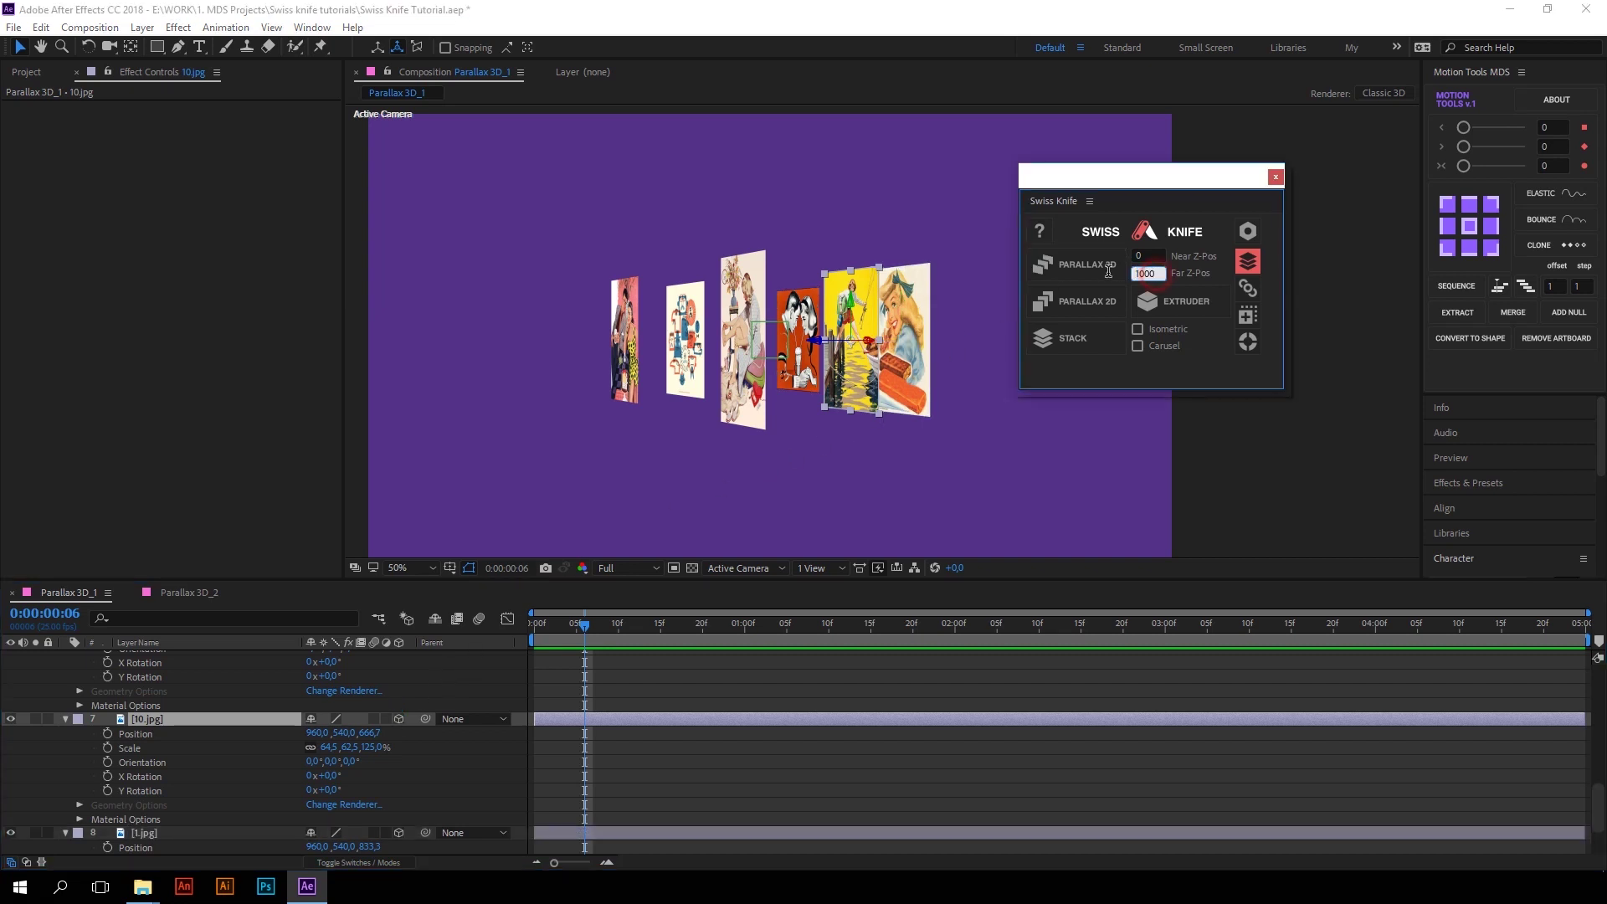
pyautogui.write('1200')
pyautogui.keyDown('shift'); pyautogui.click(170, 828); pyautogui.keyUp('shift')
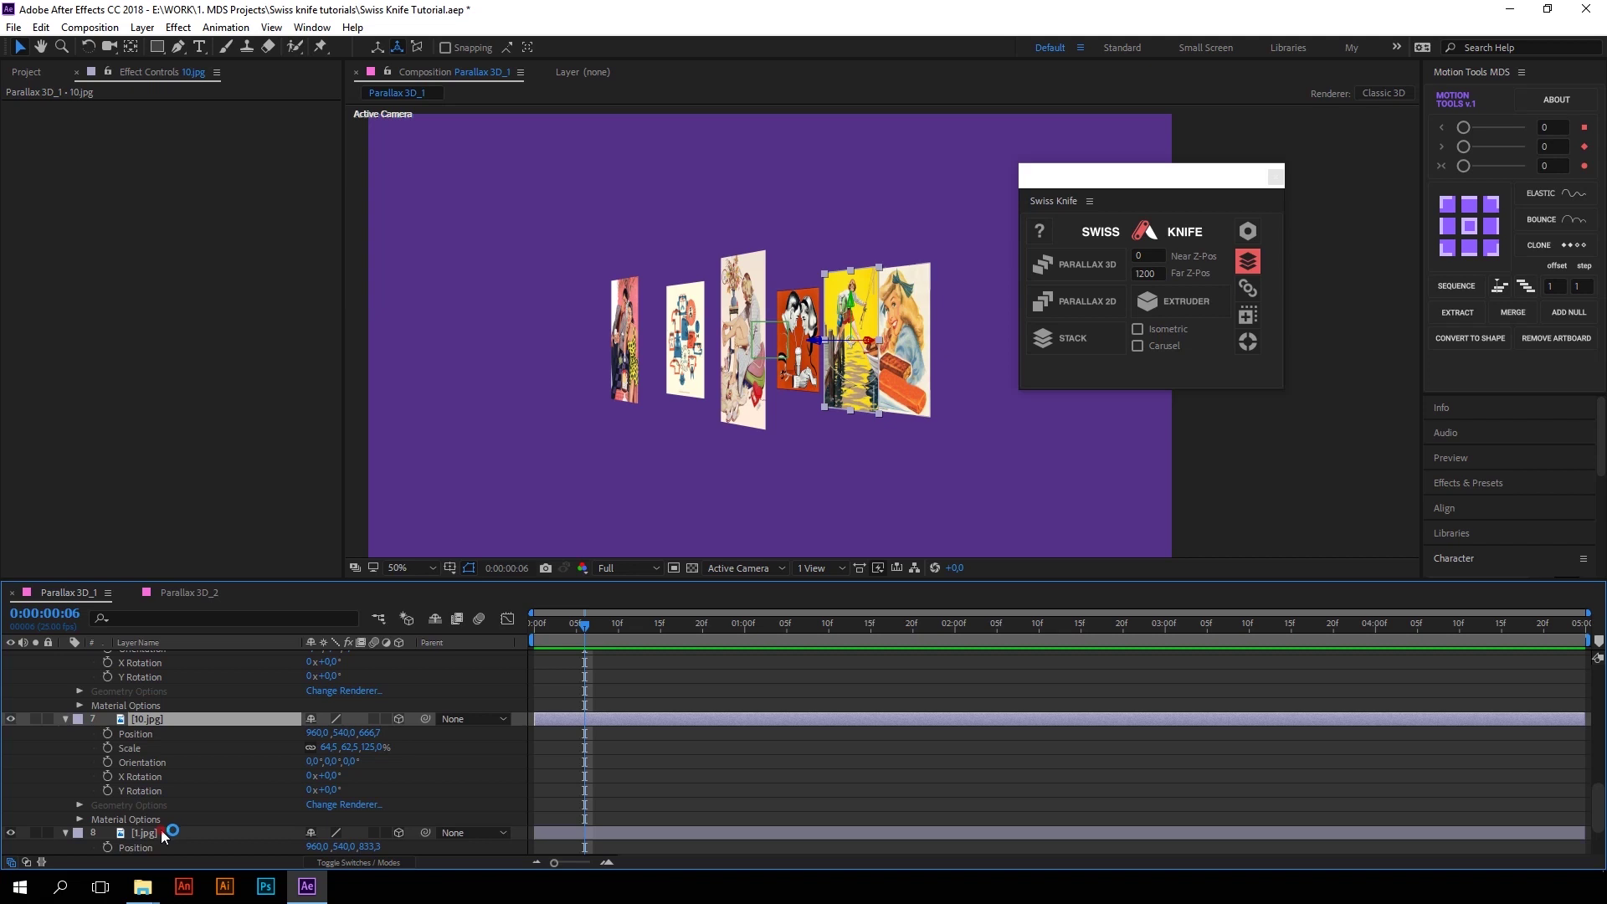
pyautogui.click(1094, 277)
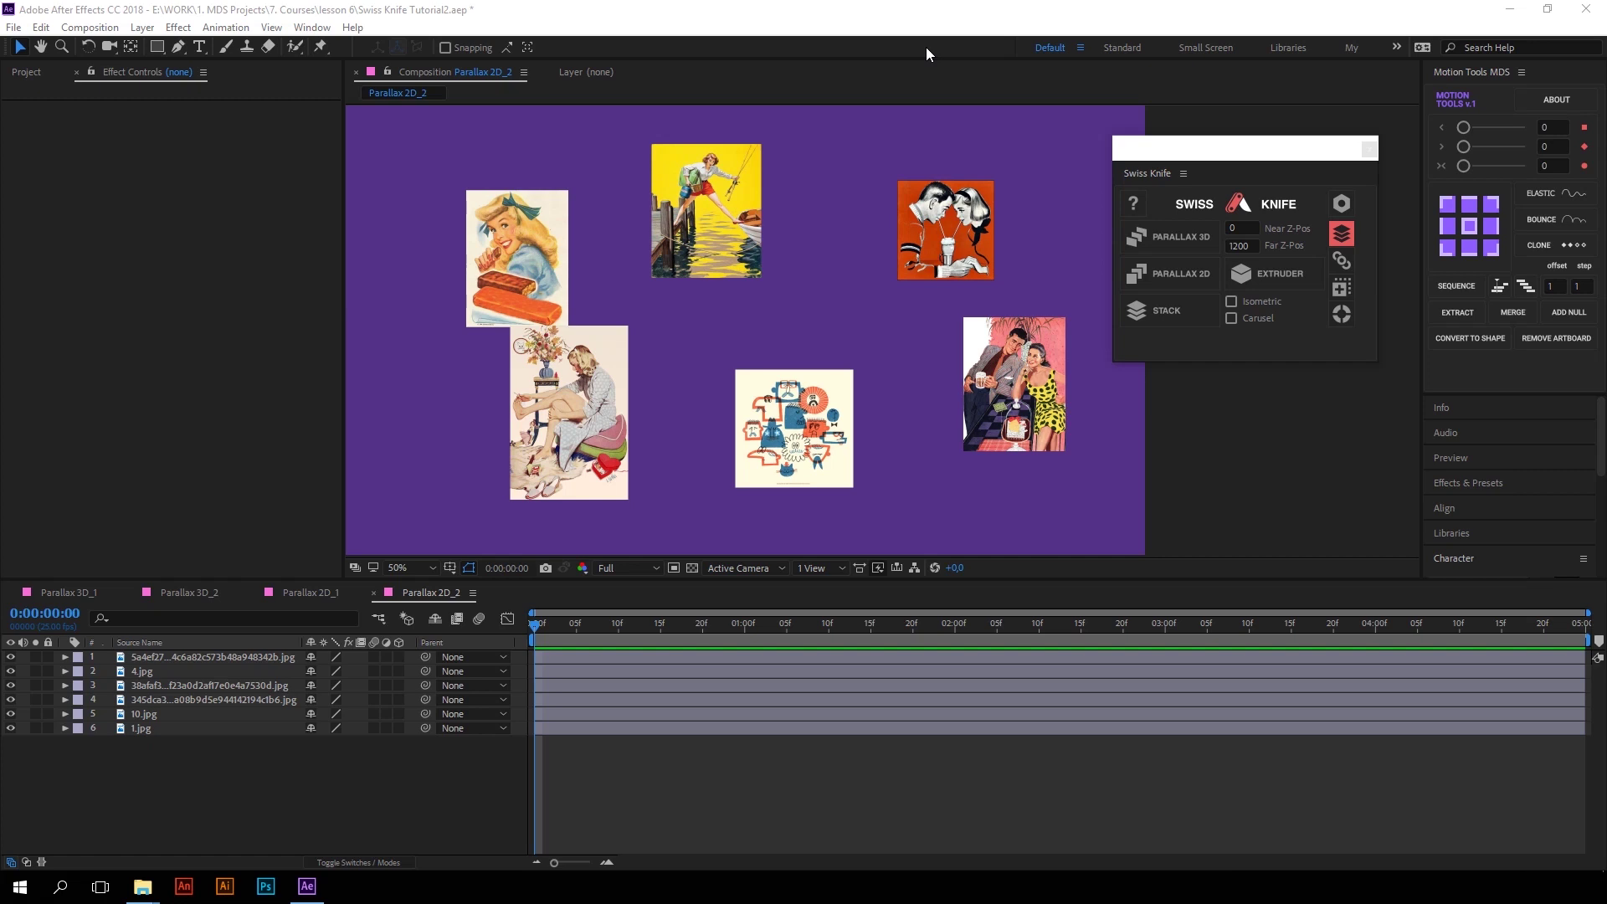
# Apply Parallax 2D to all six image layers in the Parallax 2D_2 composition and test the effect by moving the controller null
pyautogui.click(1150, 273)
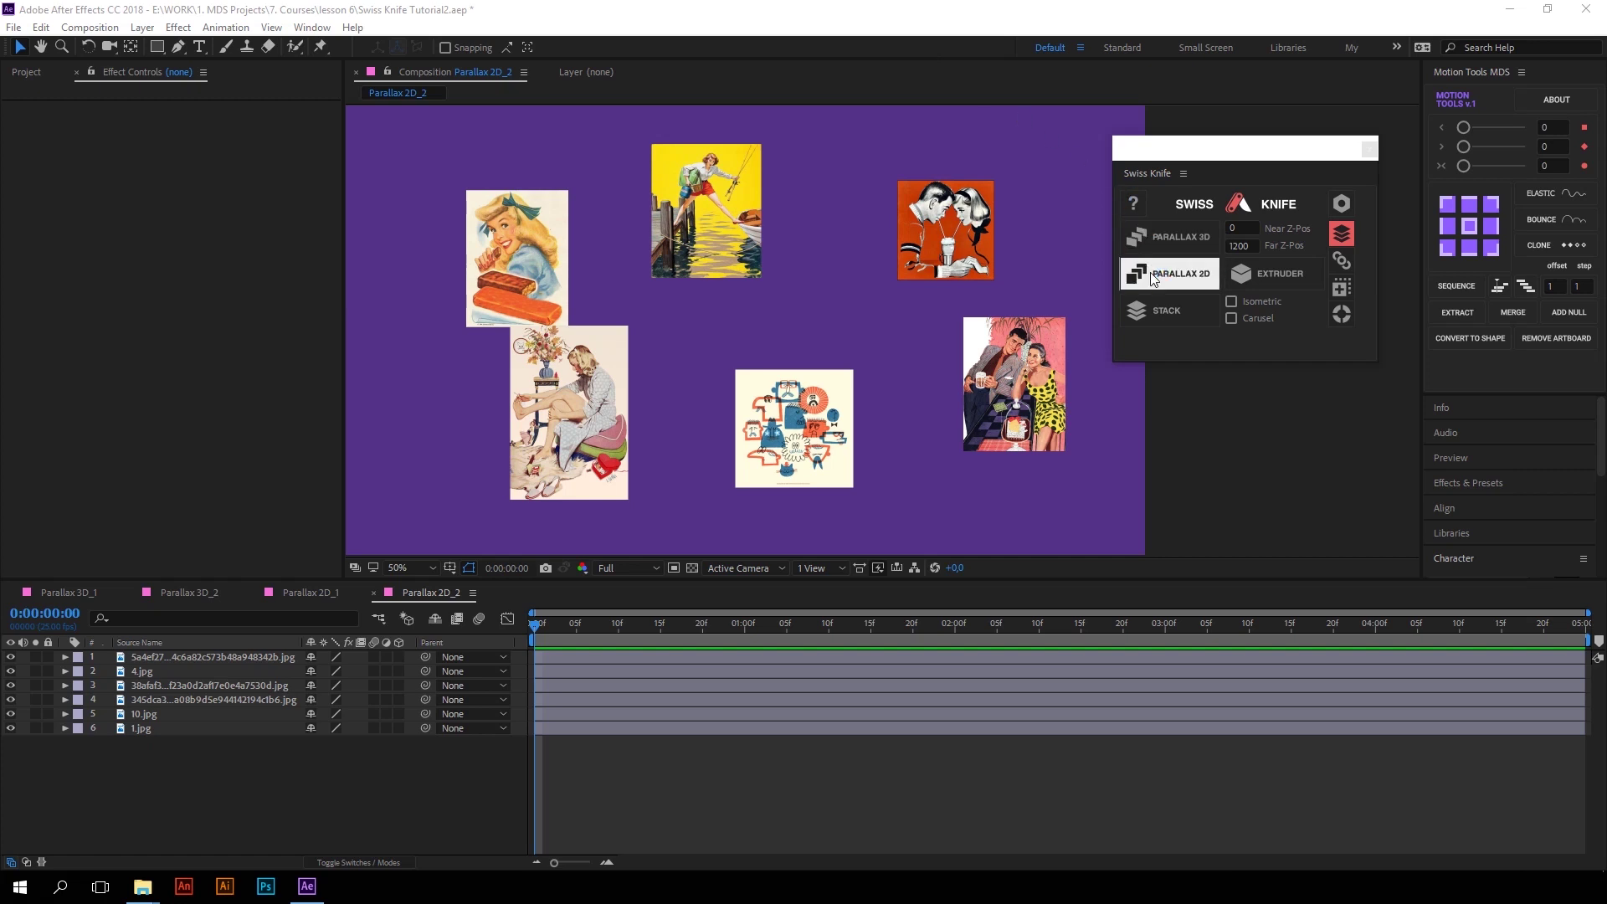
pyautogui.moveTo(294, 771); pyautogui.dragTo(249, 661)
pyautogui.click(1186, 274)
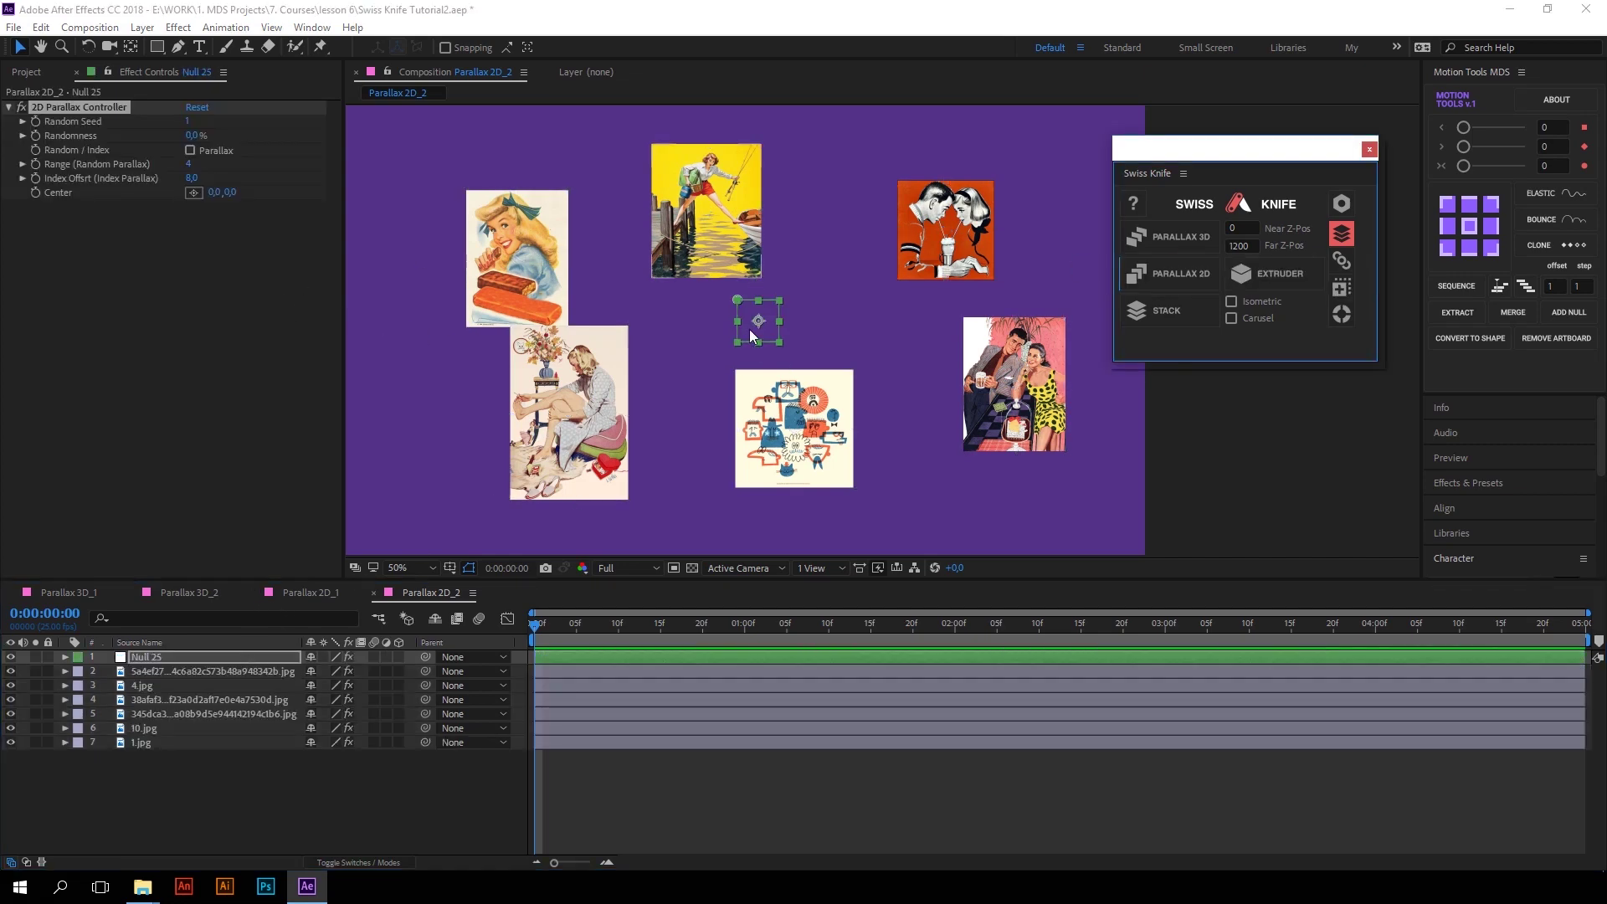
pyautogui.moveTo(758, 320); pyautogui.dragTo(753, 358)
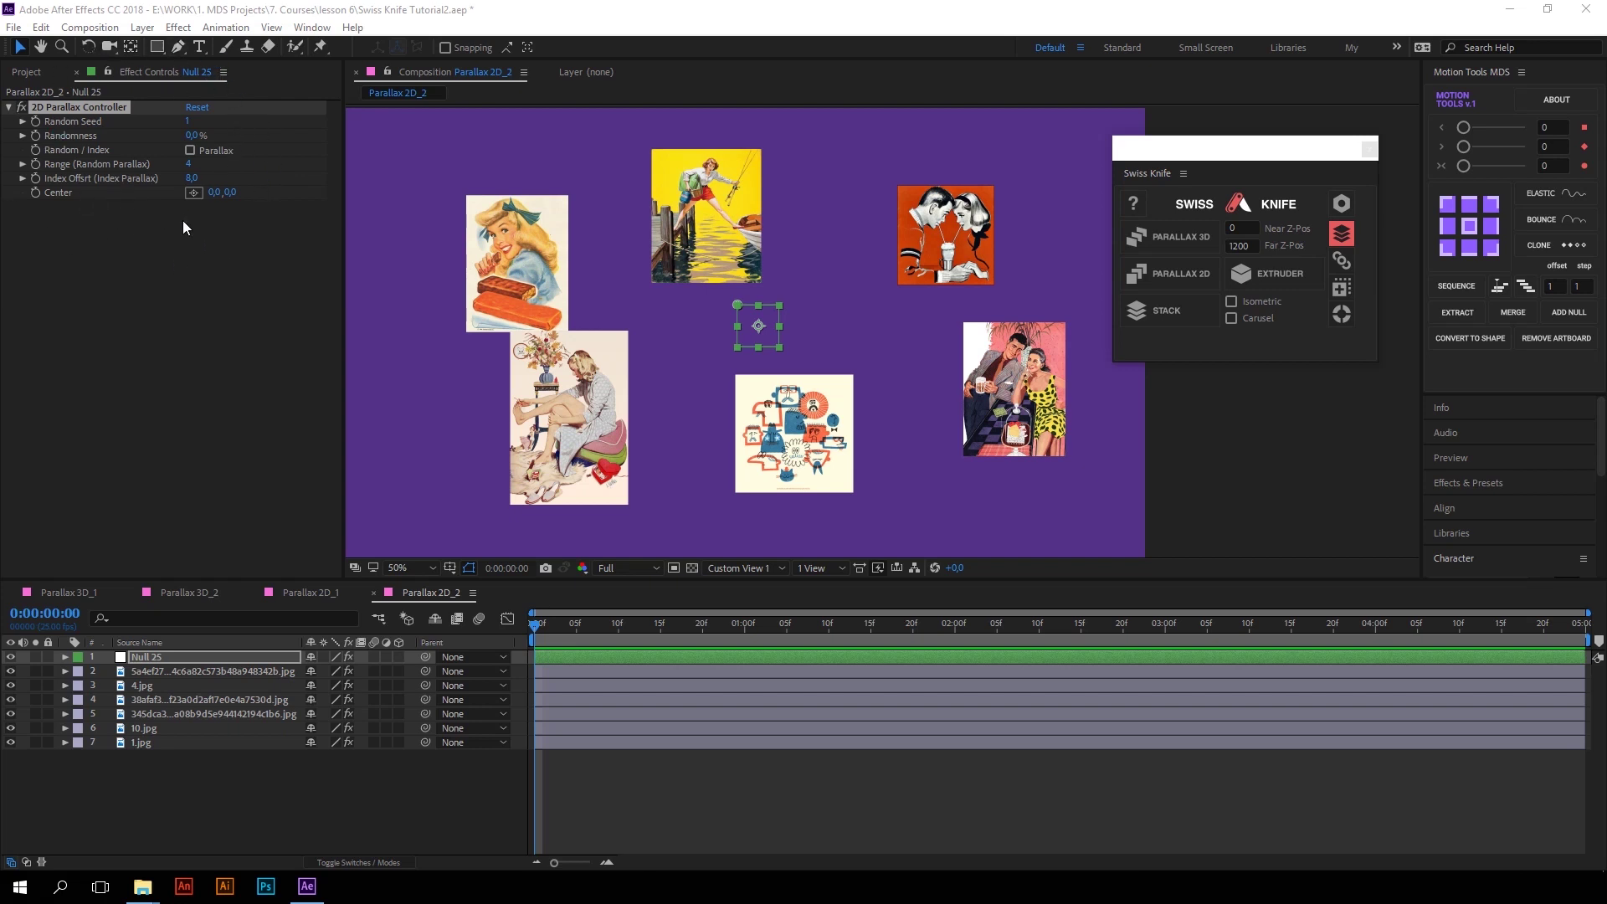
pyautogui.click(87, 134)
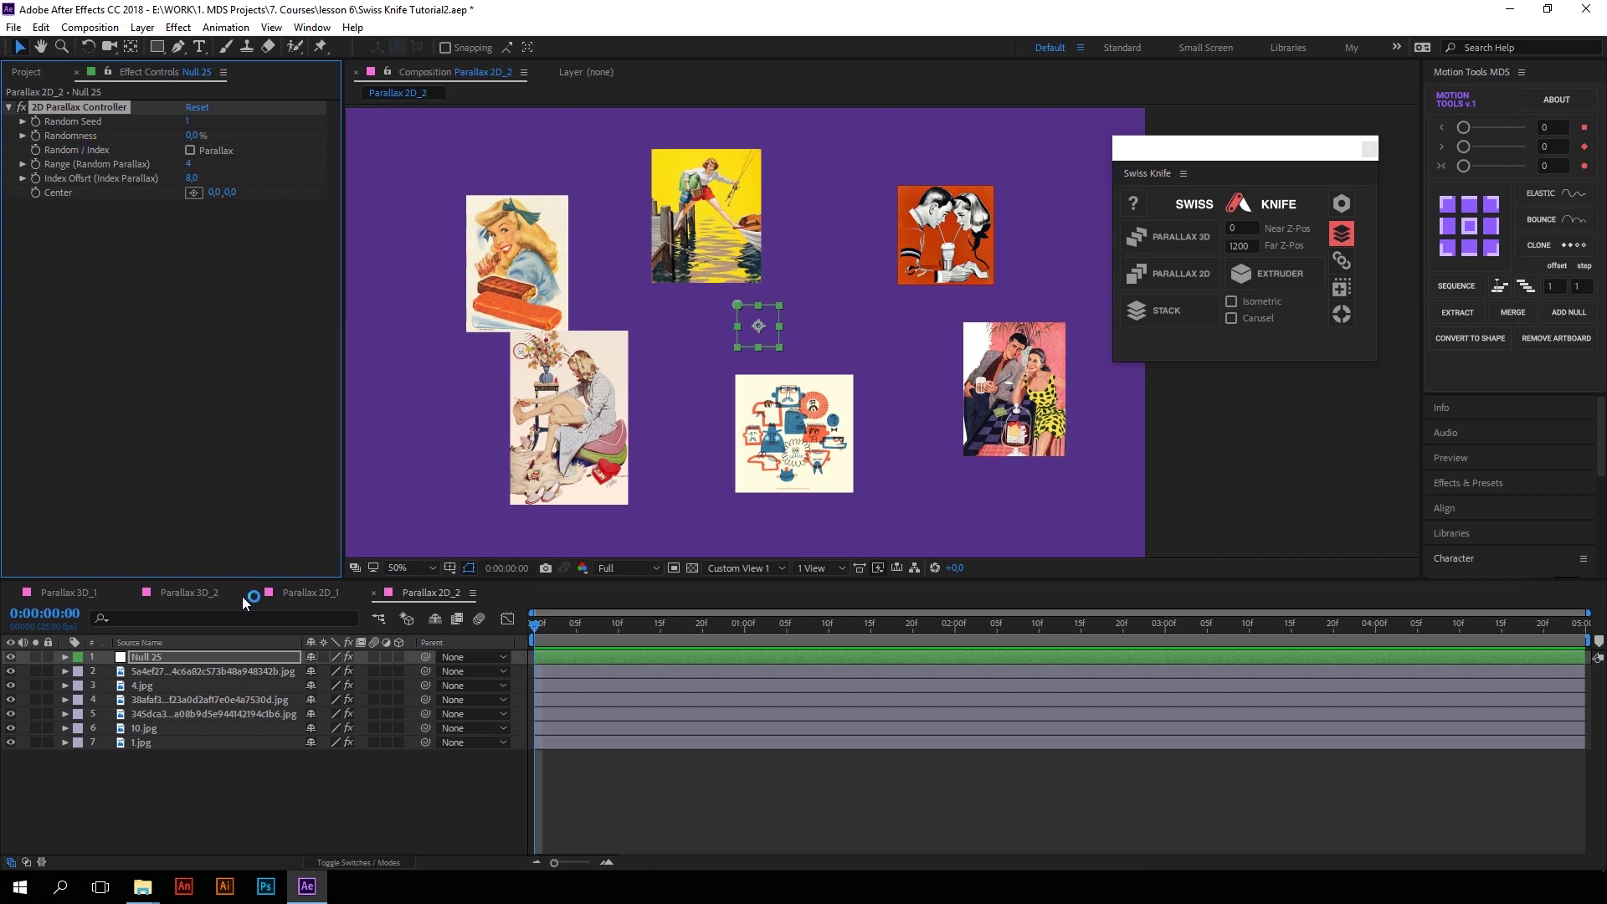
# Keyframe the controller null's position from the first frame for the images' entrance and reshape its speed curve for a smooth ease
pyautogui.click(210, 658)
pyautogui.press('p')
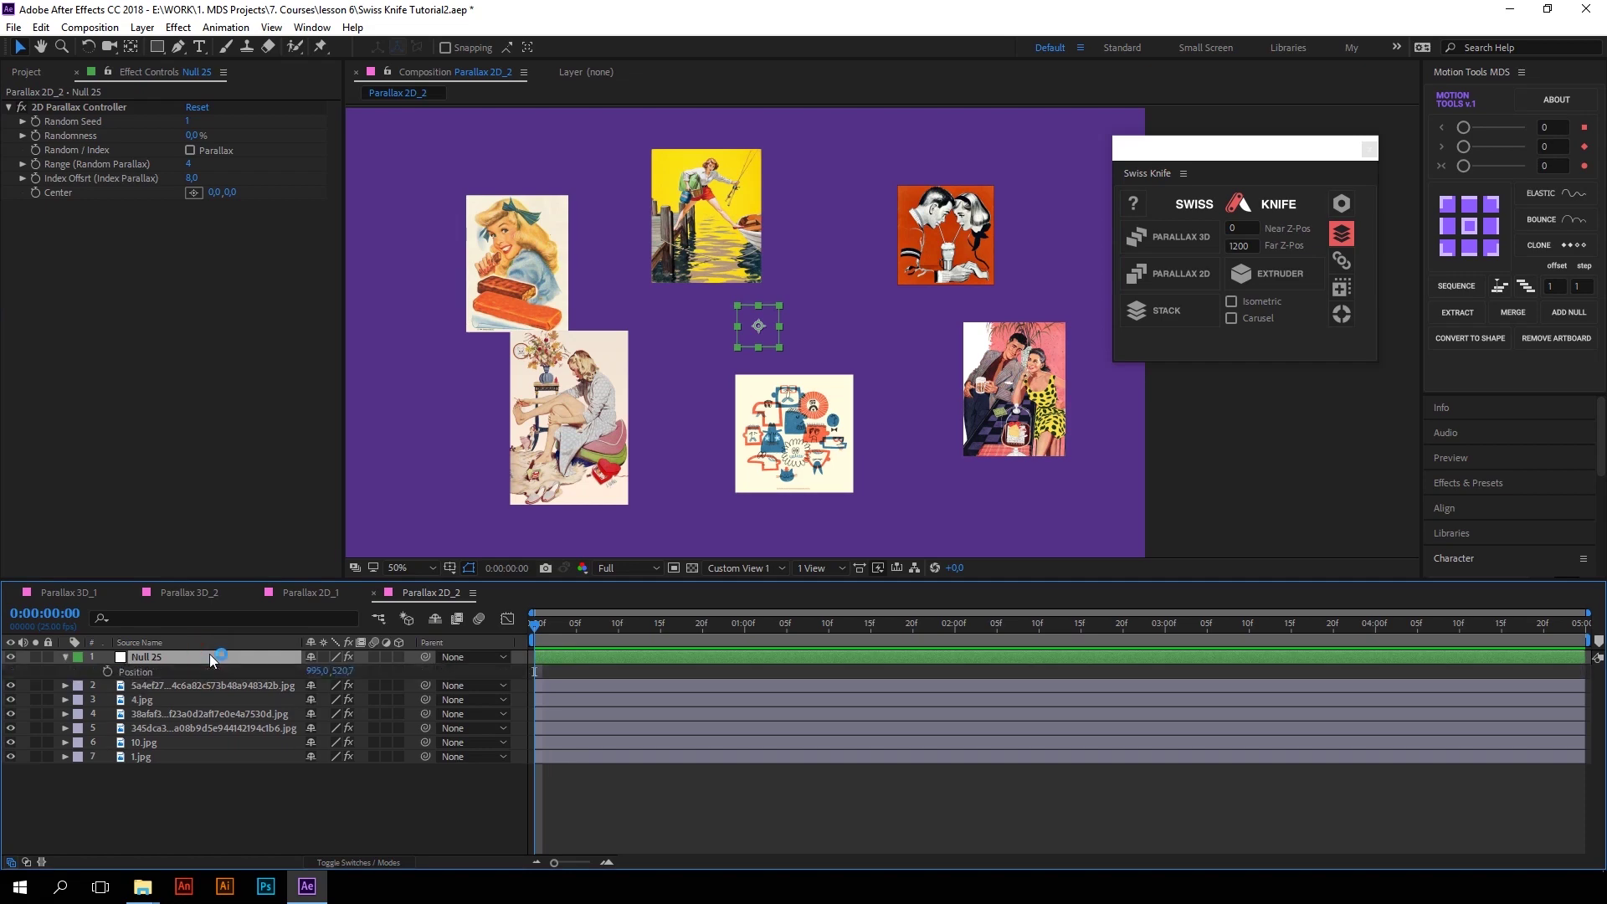
pyautogui.click(107, 671)
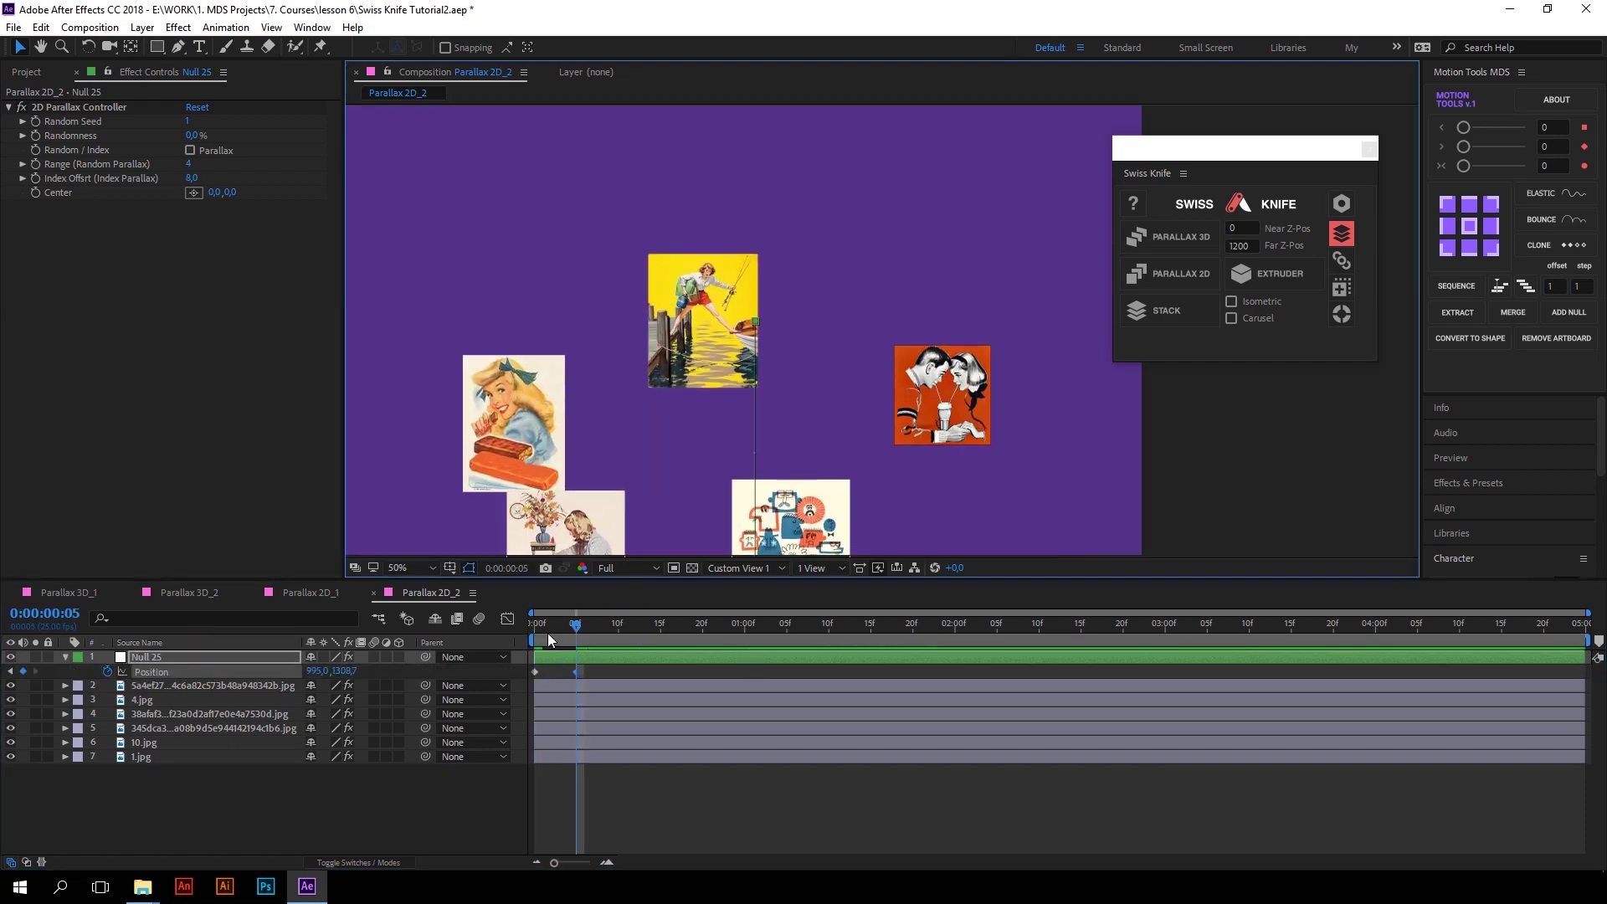
pyautogui.moveTo(548, 633); pyautogui.dragTo(617, 673)
pyautogui.click(508, 618)
pyautogui.moveTo(594, 816); pyautogui.dragTo(559, 818)
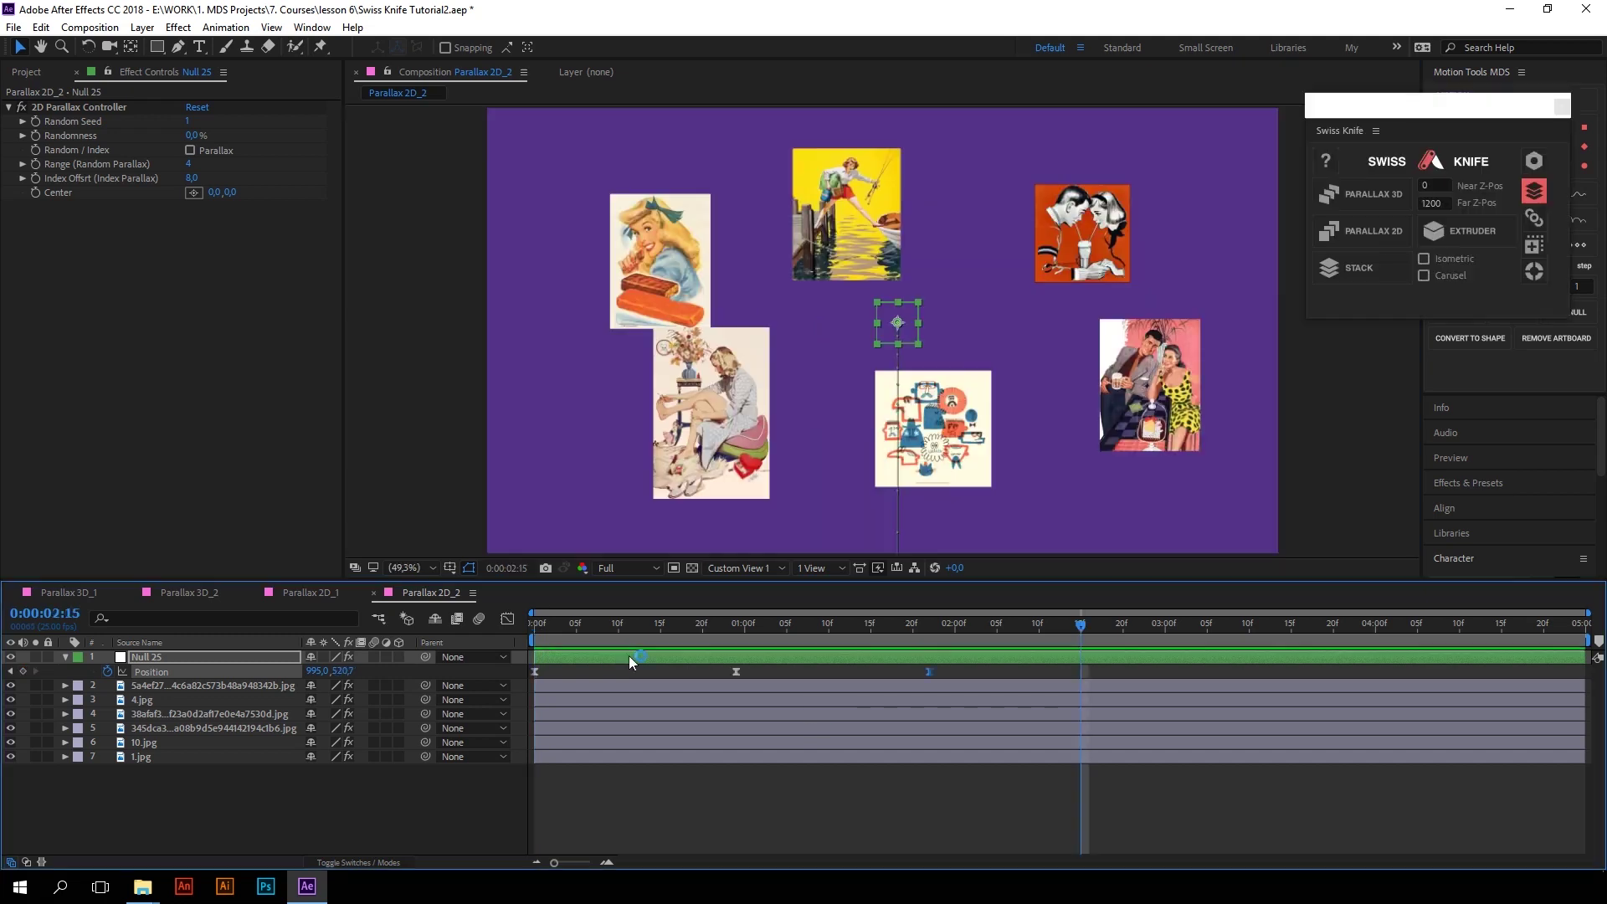
# Keyframe the null moving up out of the frame as an exit, ease its speed curve, and preview the animation
pyautogui.moveTo(944, 227); pyautogui.dragTo(944, 64)
pyautogui.moveTo(1080, 671); pyautogui.dragTo(1139, 671)
pyautogui.moveTo(1159, 676); pyautogui.dragTo(914, 668)
pyautogui.click(507, 618)
pyautogui.moveTo(1045, 810); pyautogui.dragTo(1106, 810)
pyautogui.moveTo(946, 810); pyautogui.dragTo(1010, 810)
pyautogui.press('space')
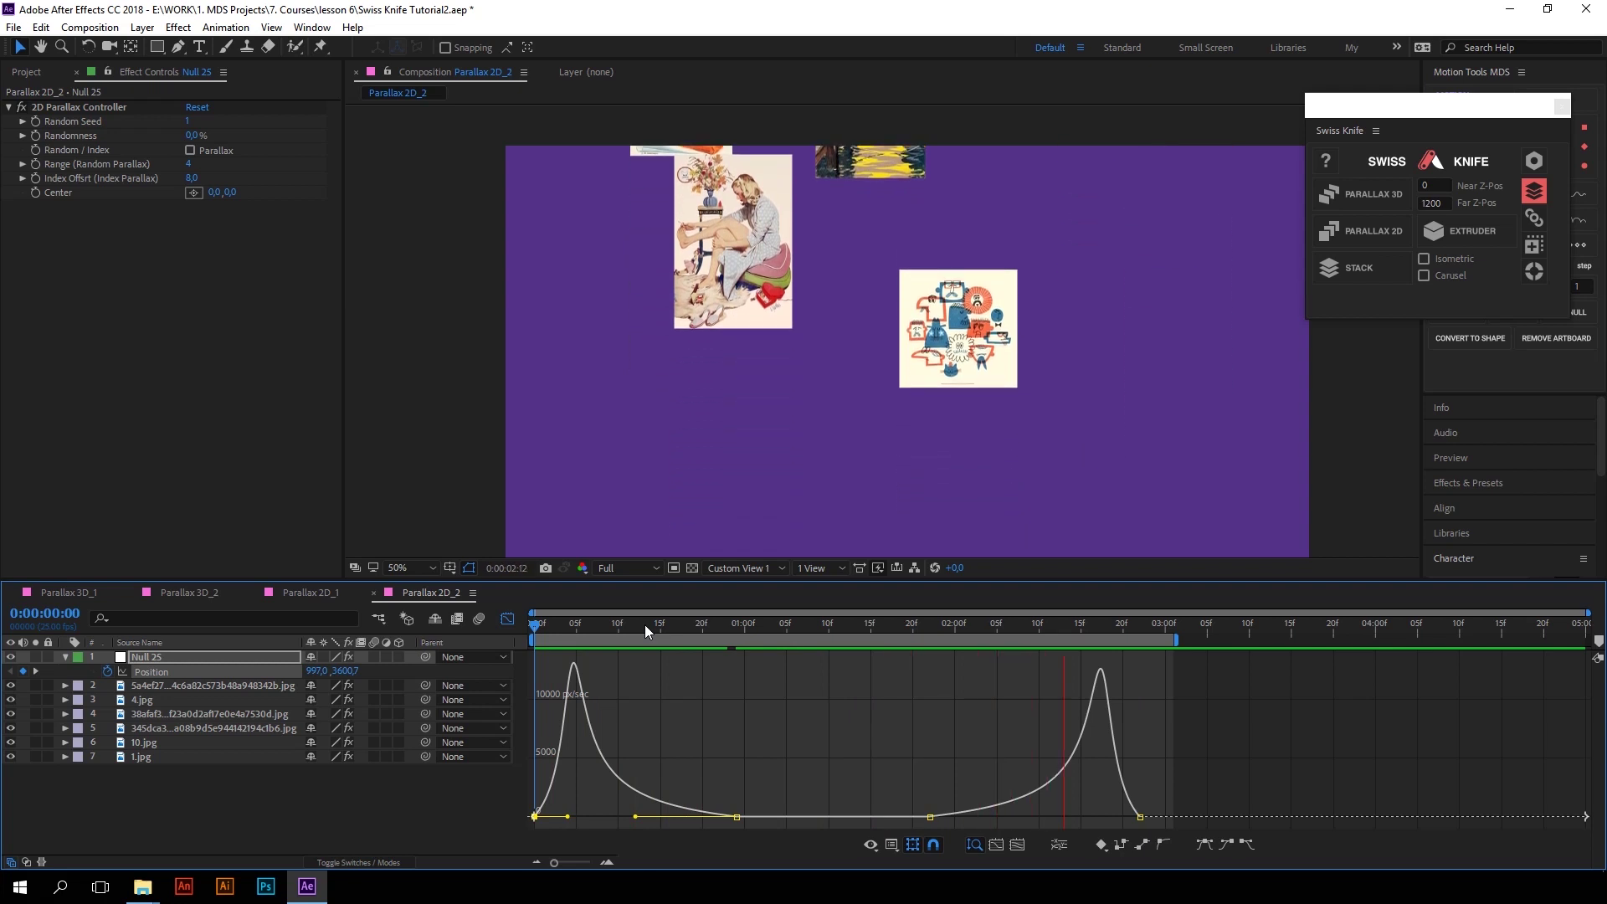
pyautogui.press('space')
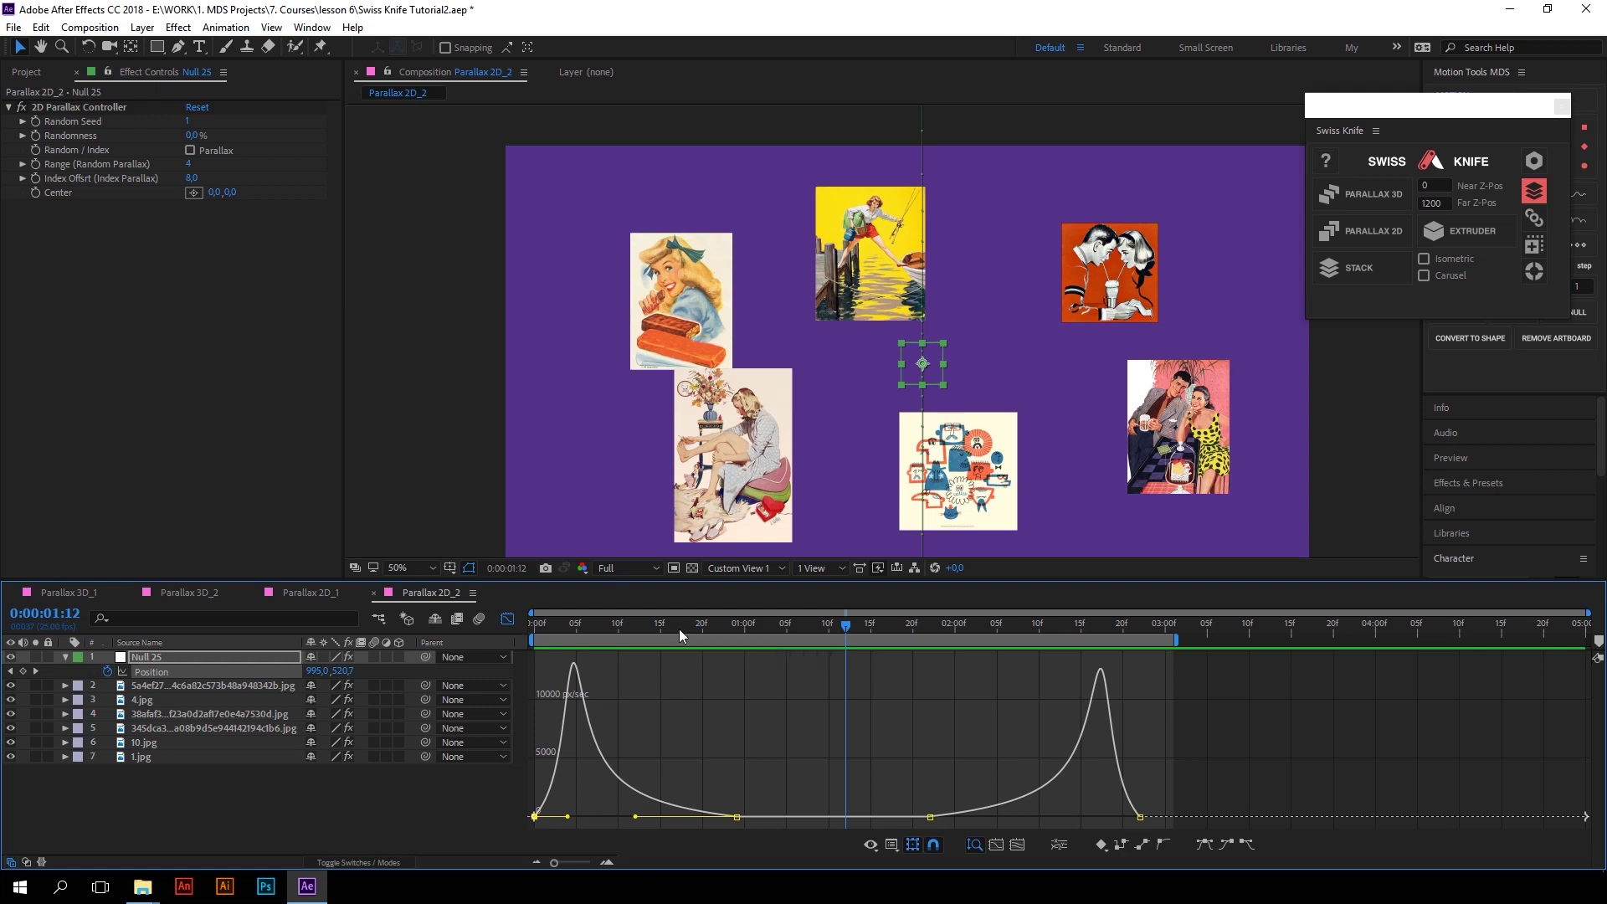
# Set the parallax controller's Range (Random Parallax) to 6 and preview the images' animation
pyautogui.click(84, 164)
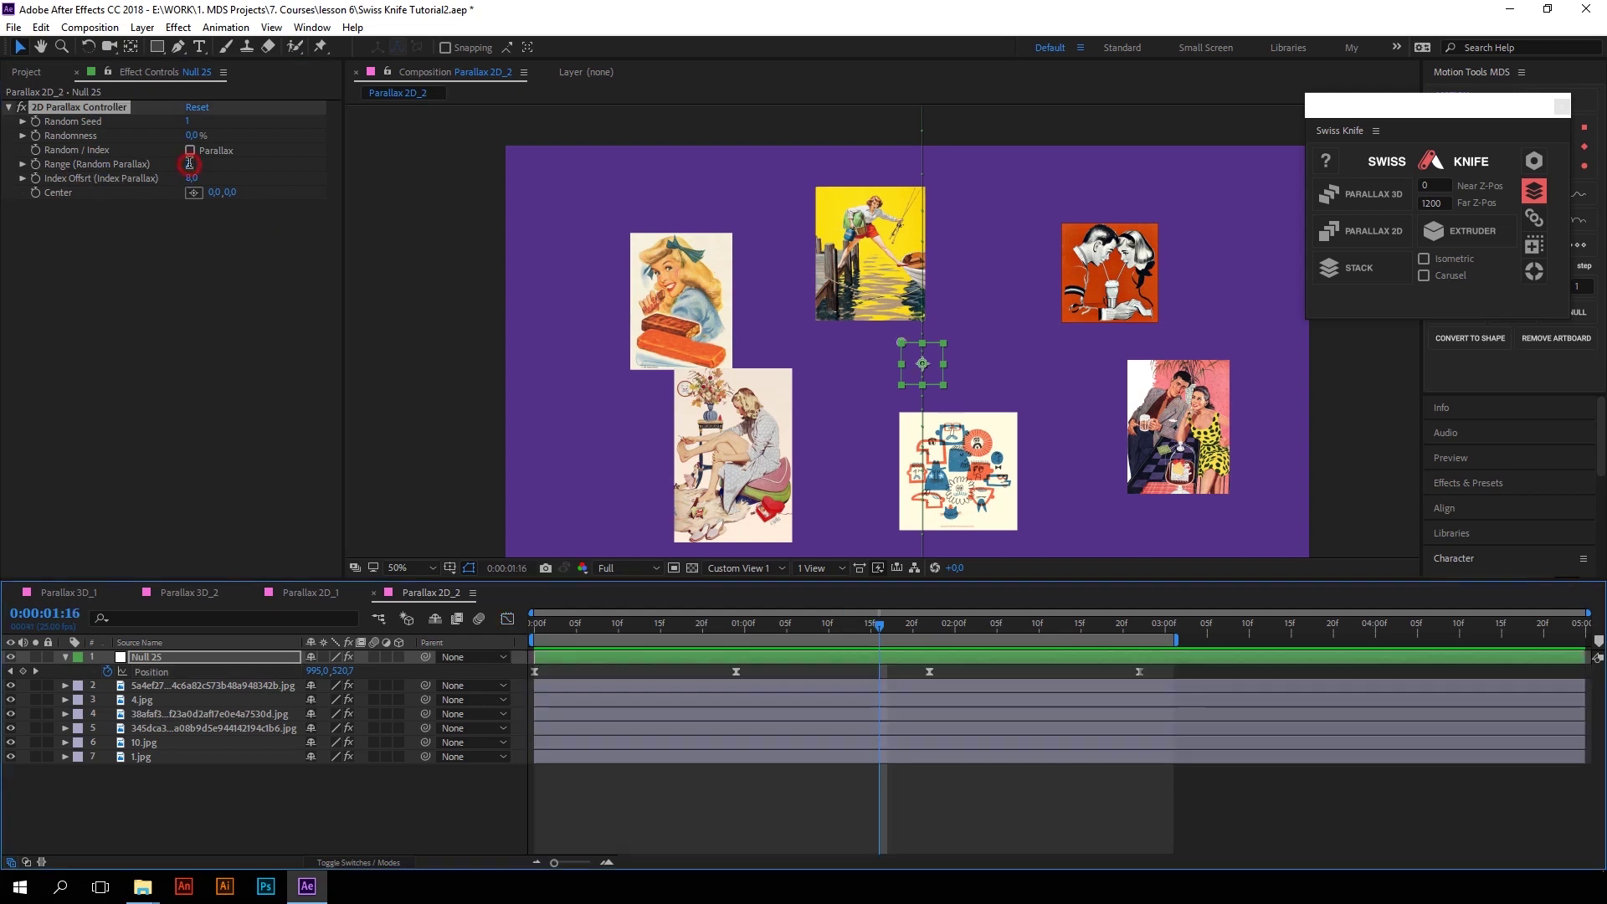
pyautogui.click(201, 164)
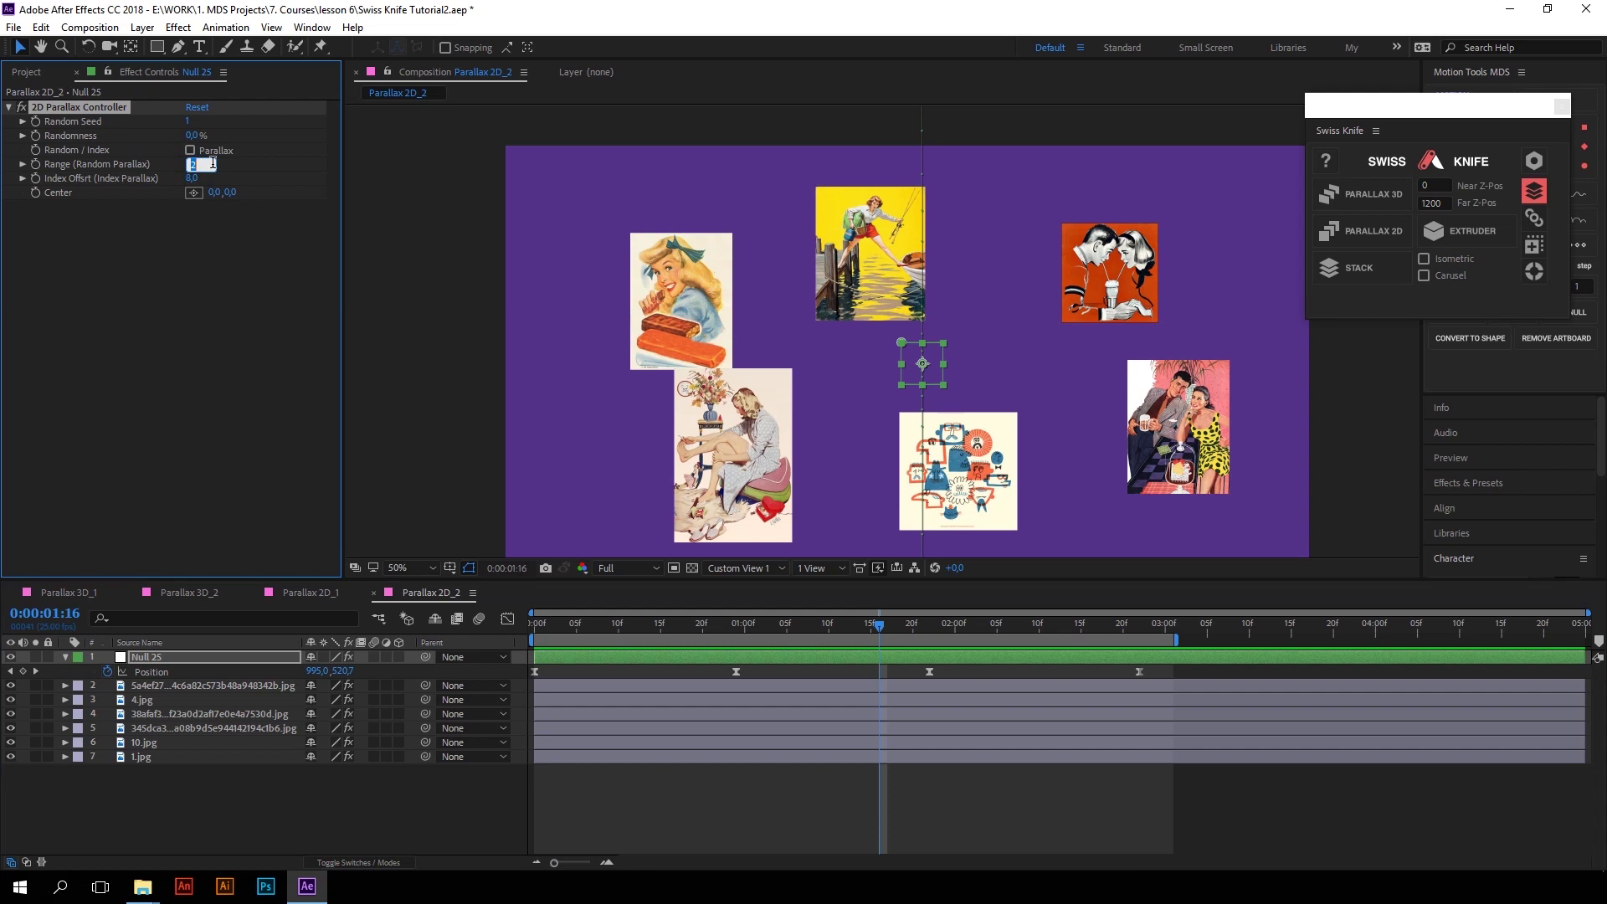
pyautogui.press('Return')
pyautogui.click(189, 164)
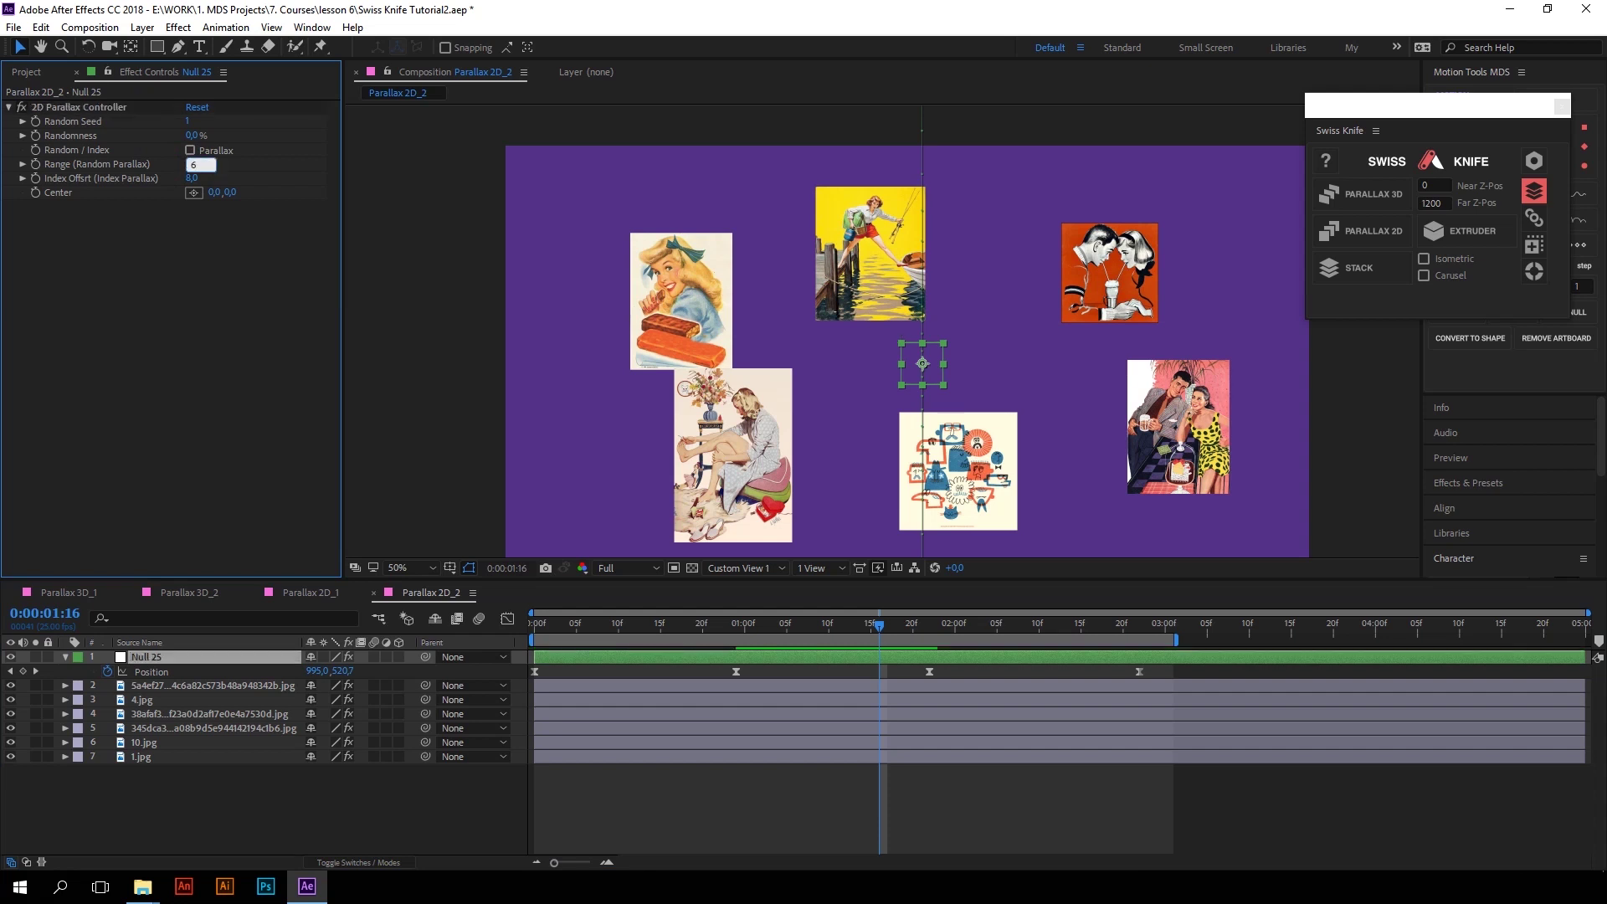
pyautogui.write('6')
pyautogui.press('Return')
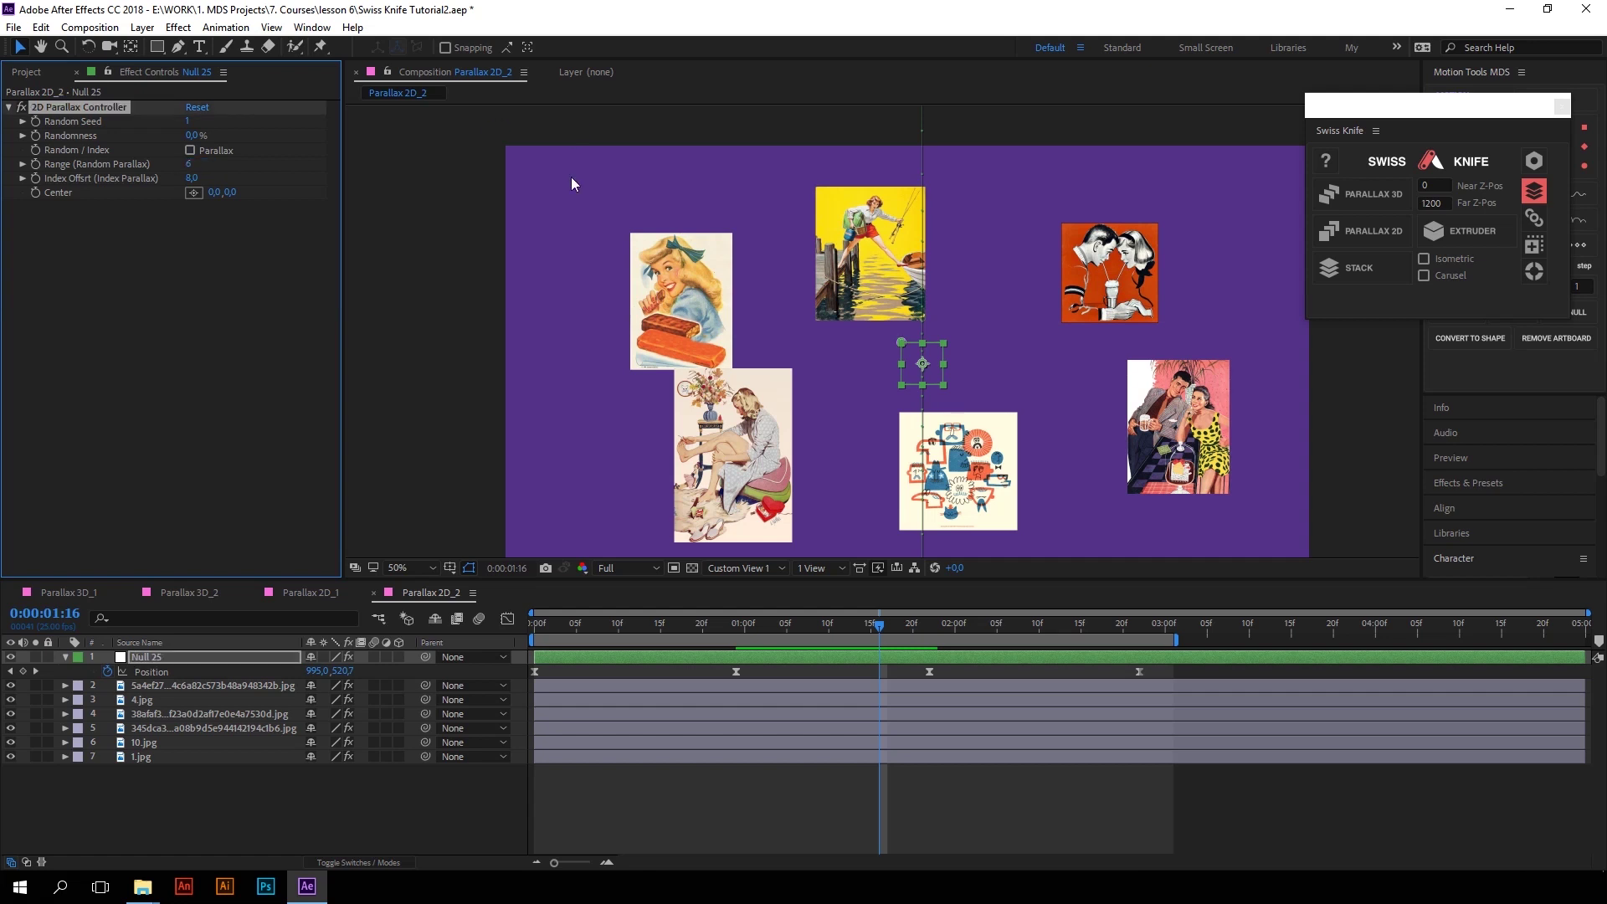
pyautogui.moveTo(669, 627); pyautogui.dragTo(374, 575)
pyautogui.press('space')
pyautogui.moveTo(536, 623); pyautogui.dragTo(848, 630)
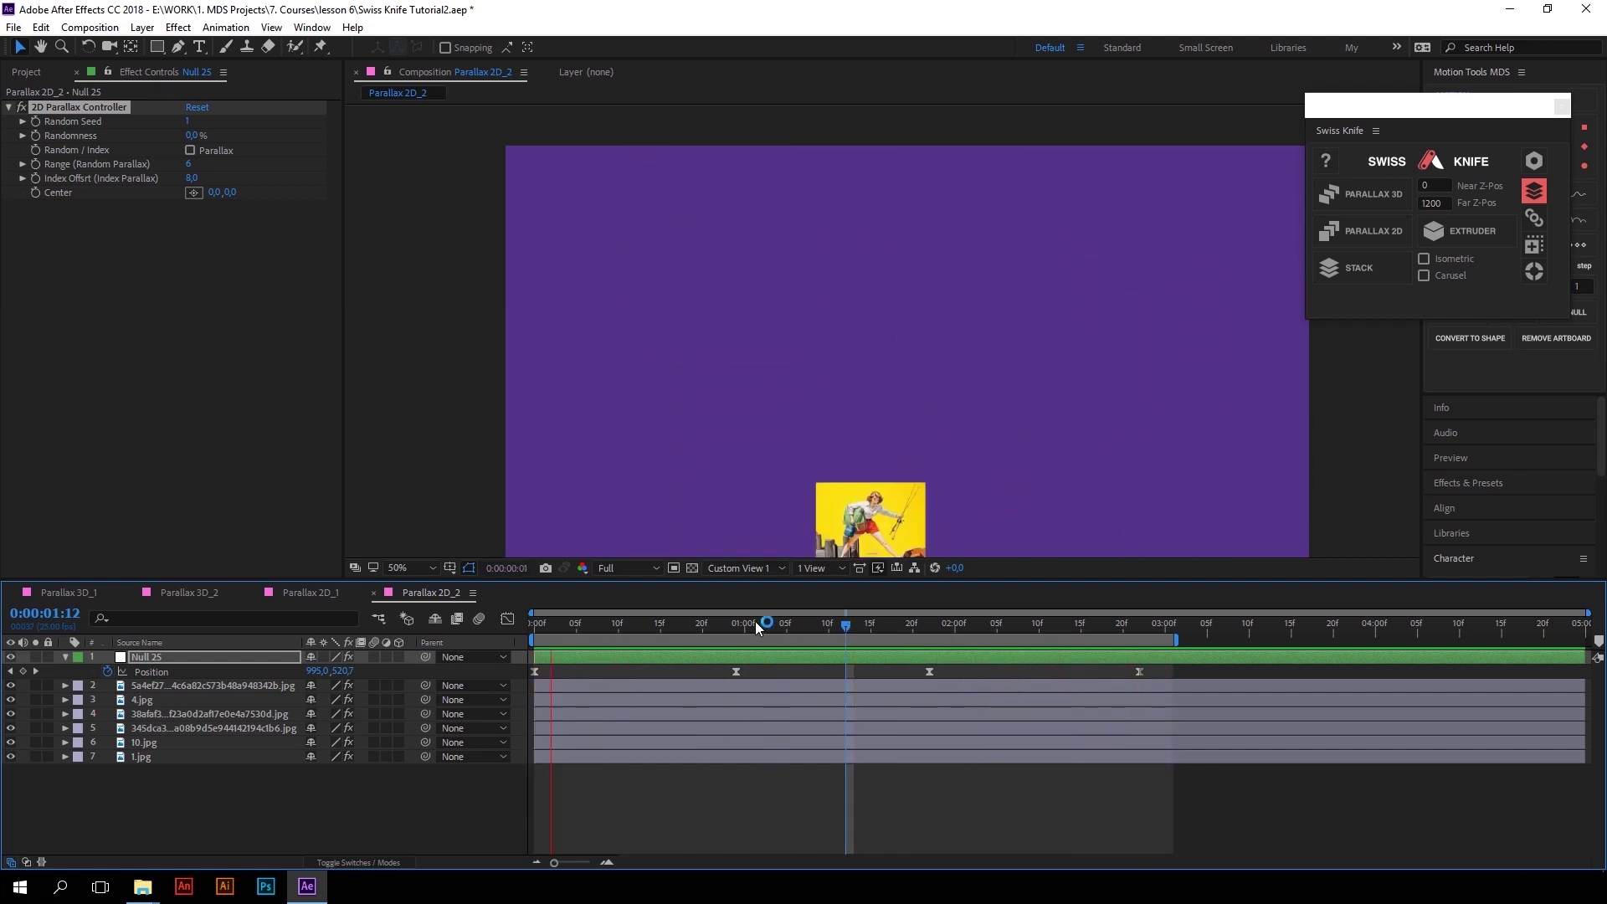
pyautogui.moveTo(753, 626); pyautogui.dragTo(530, 626)
# Set the controller's Randomness to 41% and Random Seed to 19, and preview the new distribution
pyautogui.moveTo(193, 136); pyautogui.dragTo(224, 136)
pyautogui.press('space')
pyautogui.press('space')
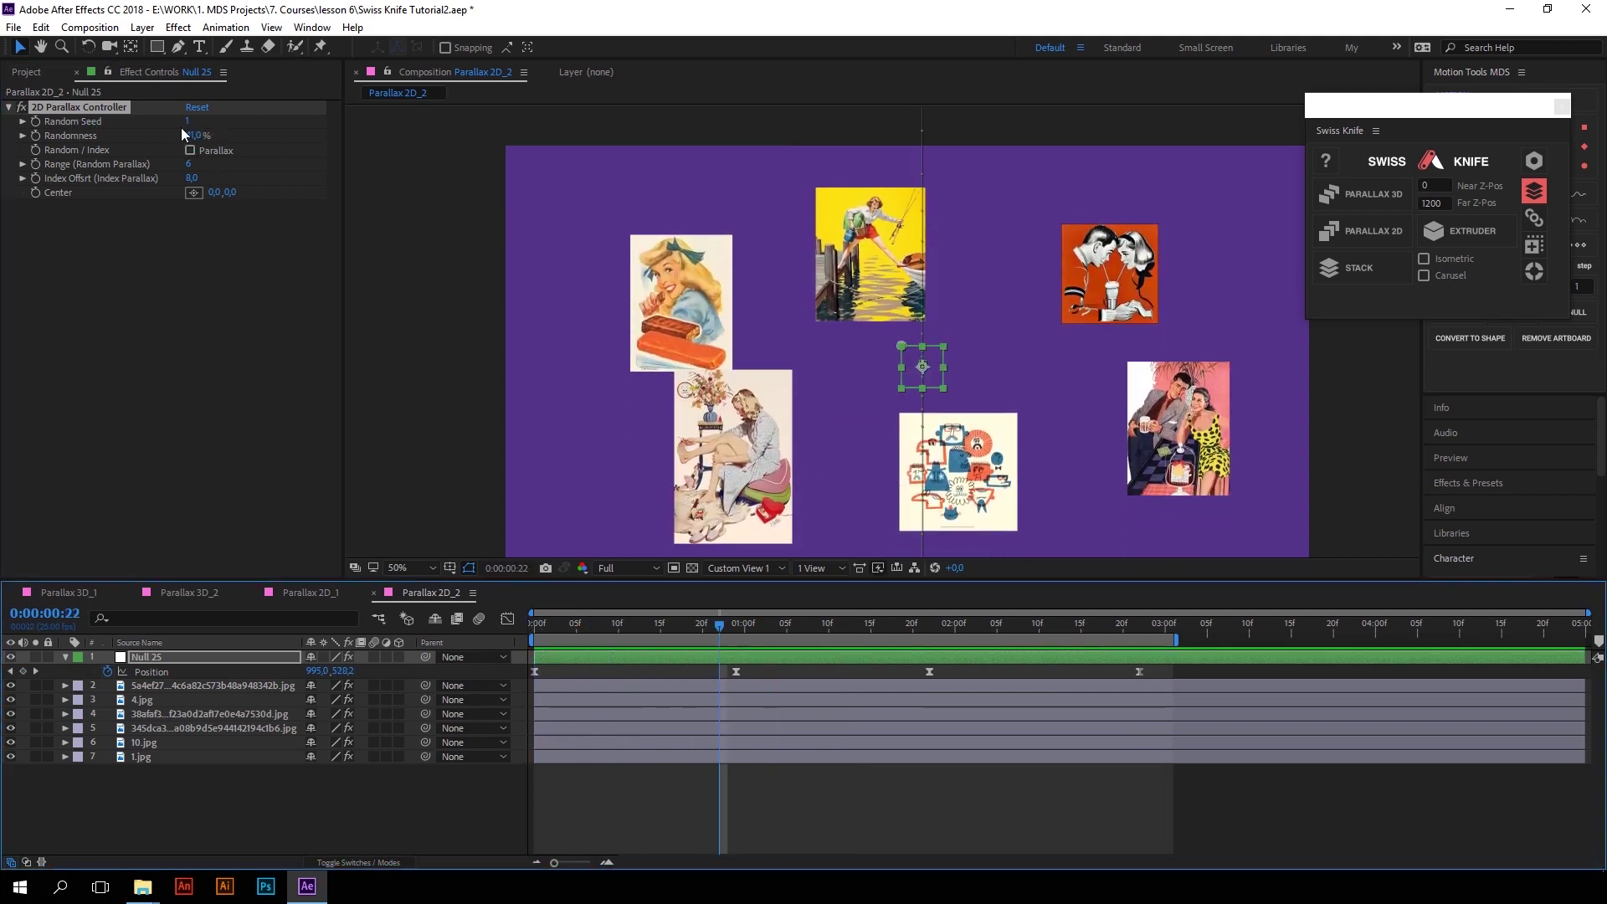
pyautogui.moveTo(189, 125); pyautogui.dragTo(201, 124)
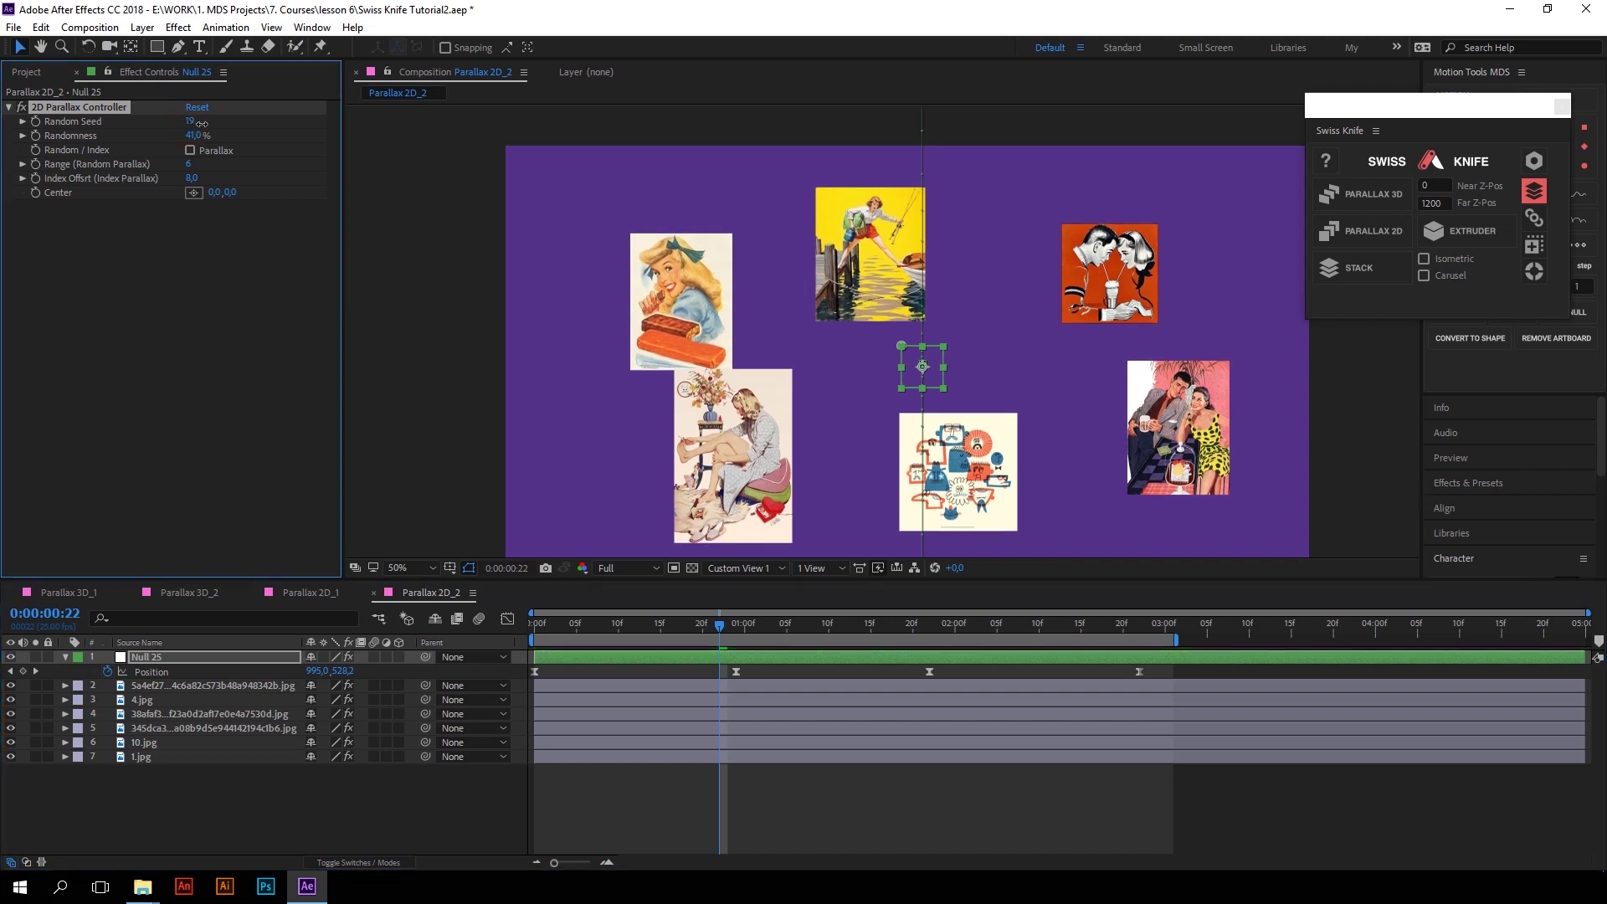
pyautogui.press('space')
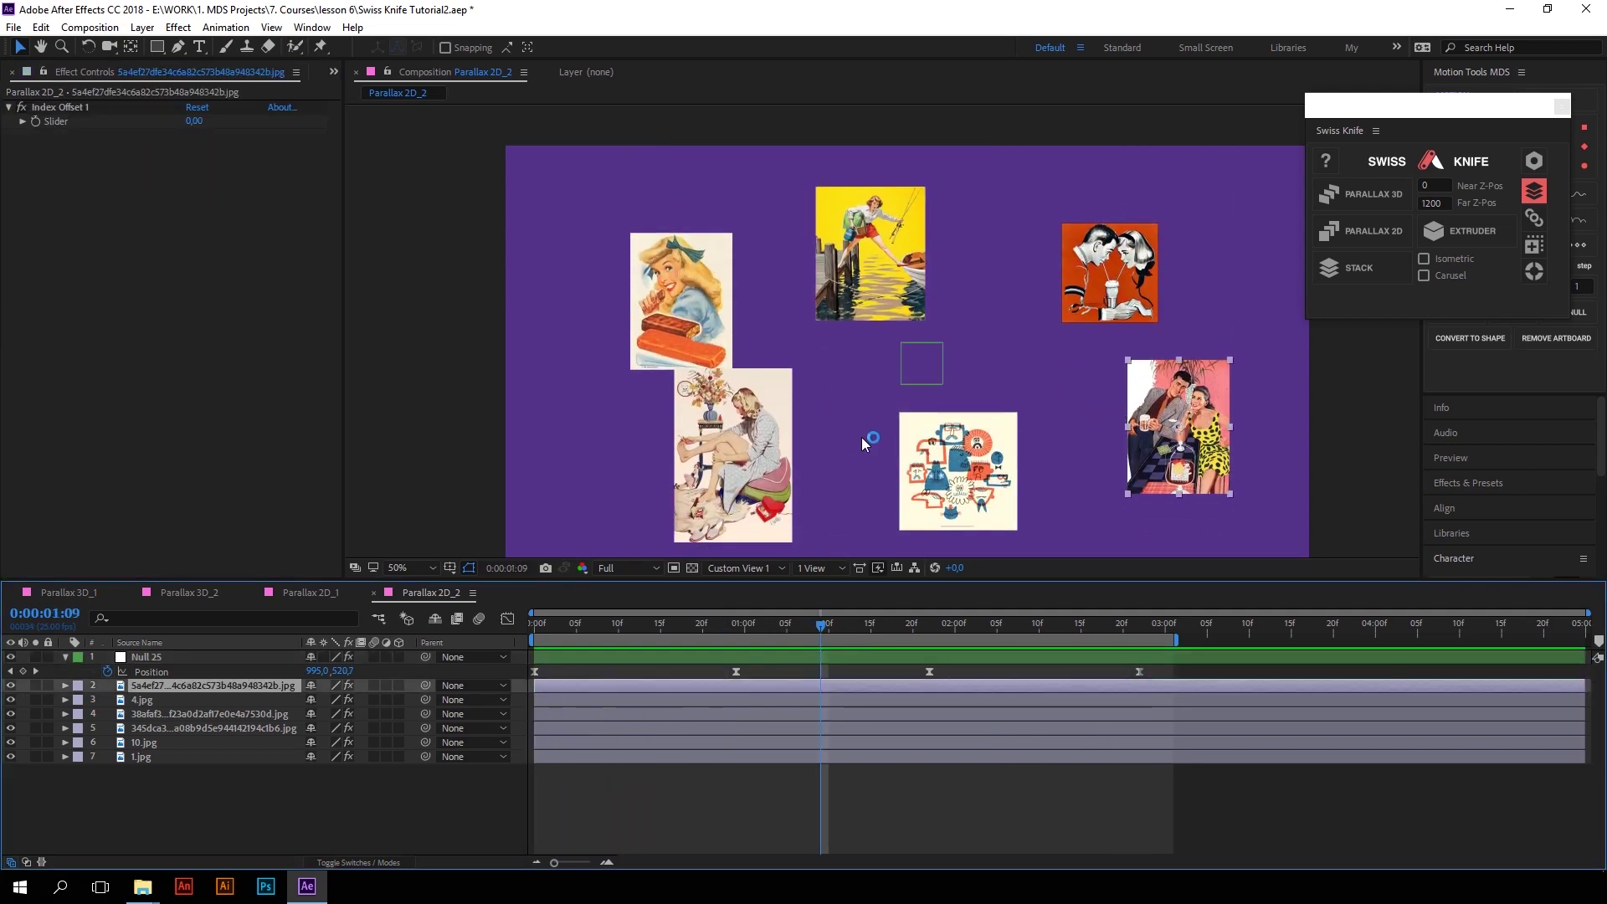
# Adjust the Index Offset sliders of individual image layers, including 4.jpg and the red milkshake picture, and preview the changed parallax timing
pyautogui.click(161, 696)
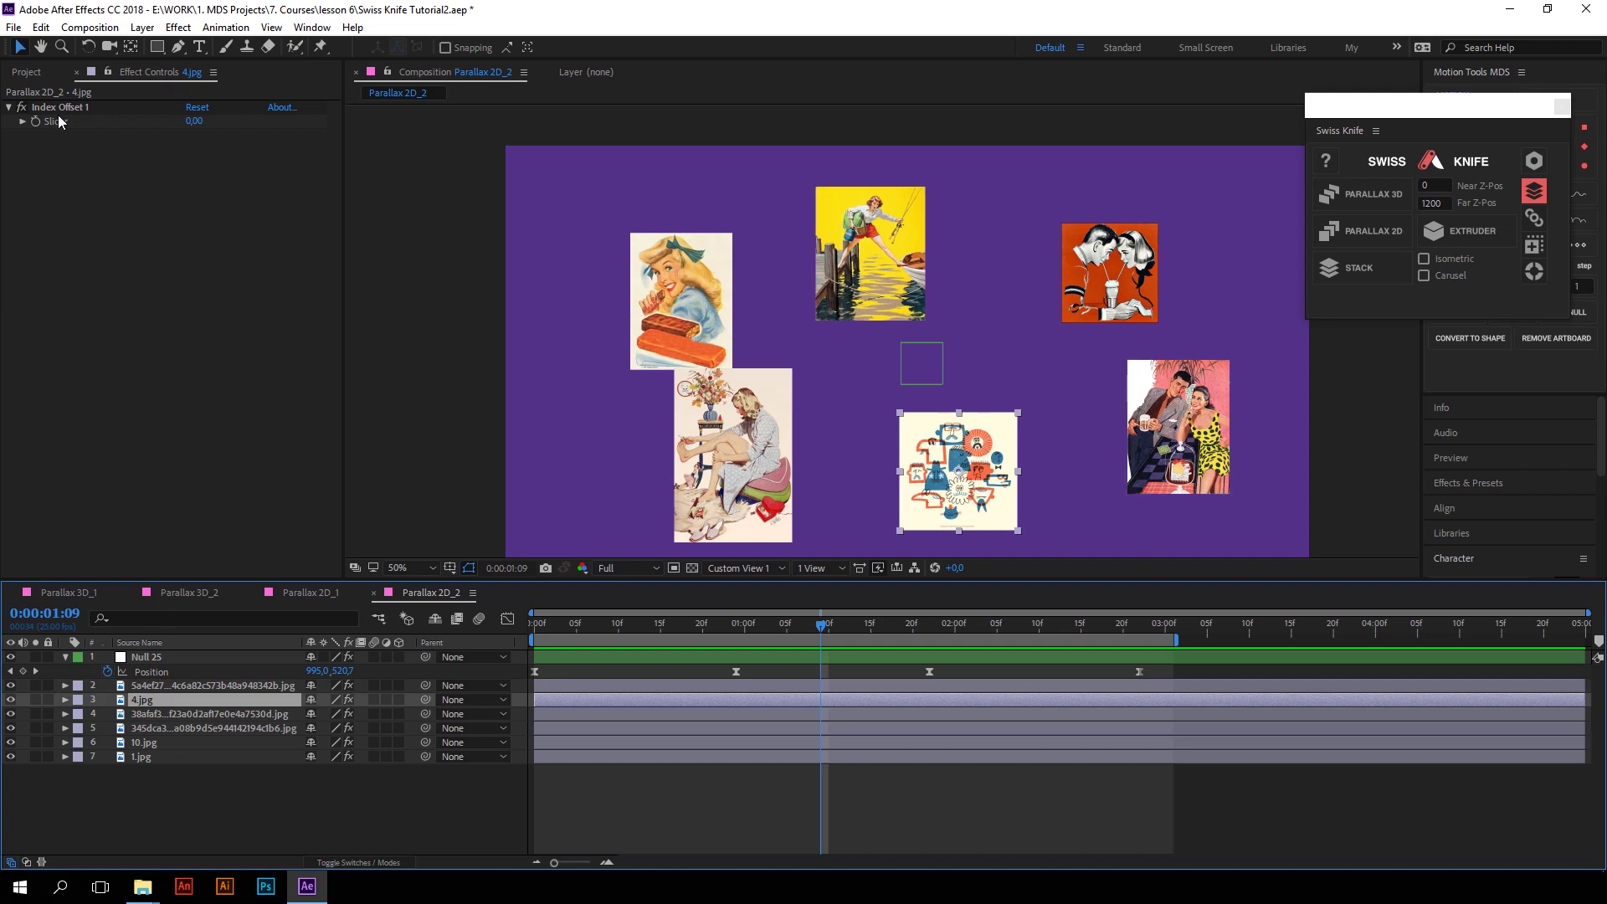
pyautogui.click(80, 108)
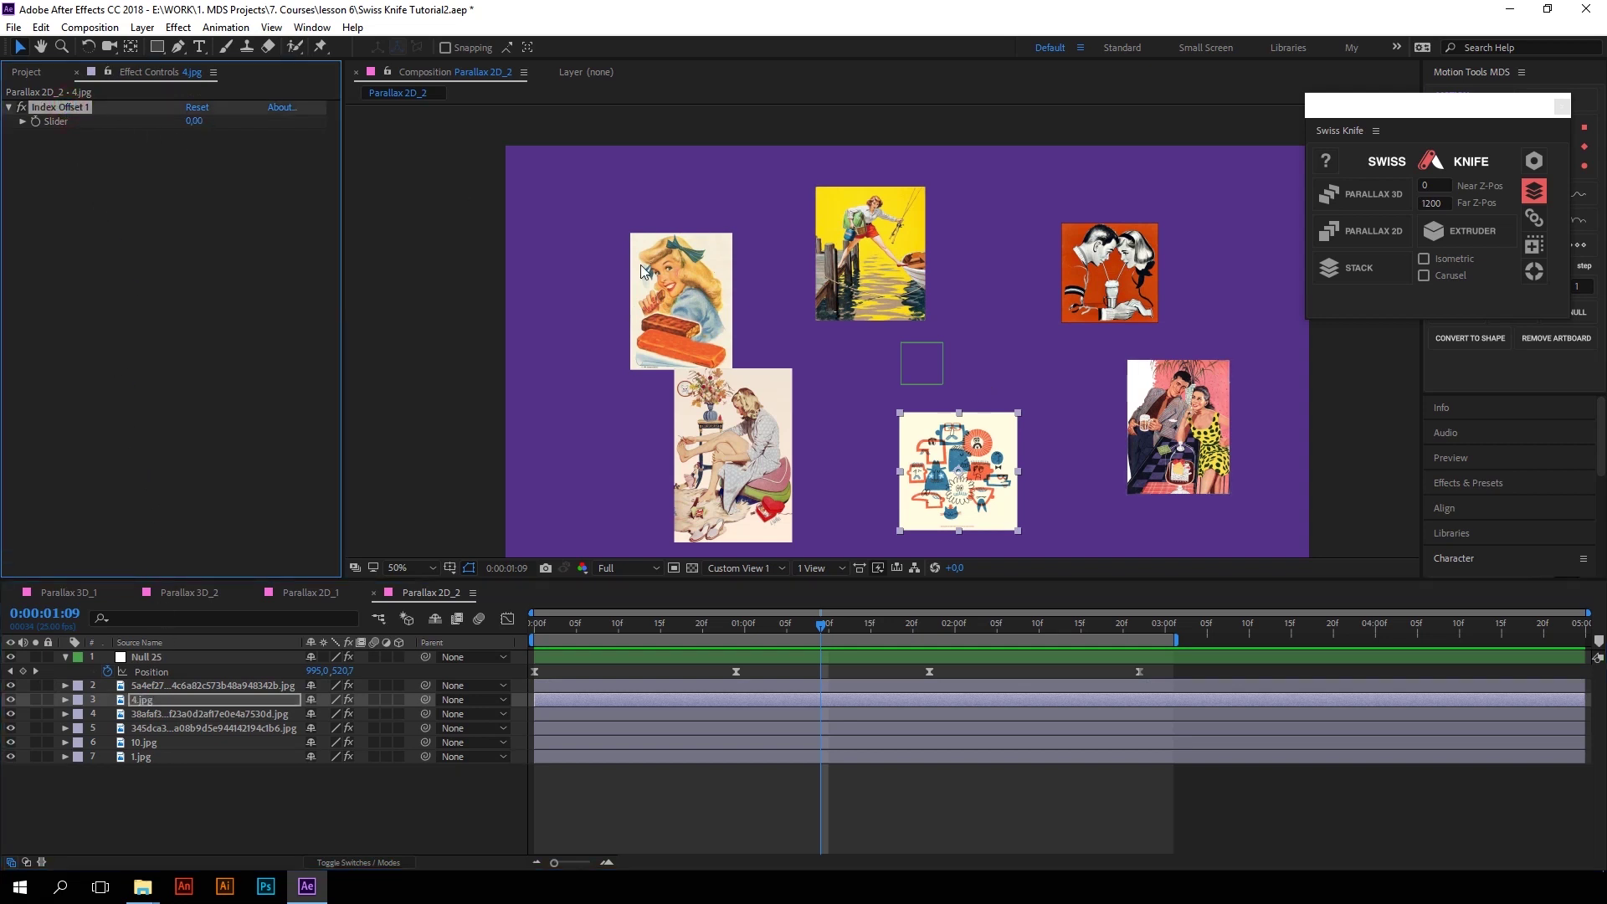
pyautogui.moveTo(195, 122); pyautogui.dragTo(216, 124)
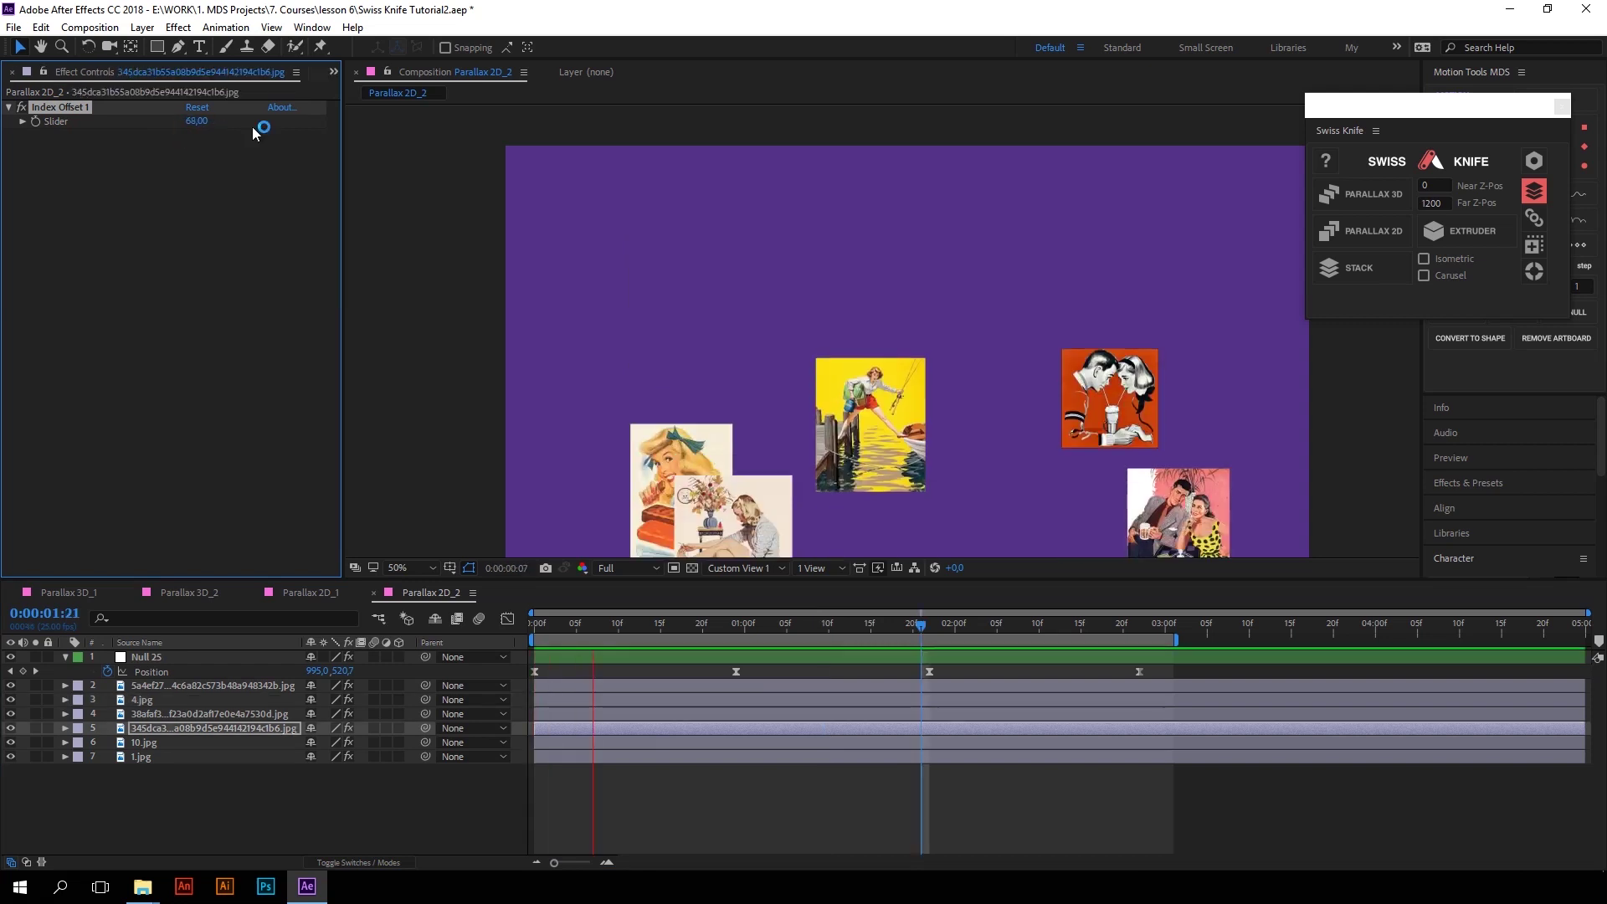
pyautogui.press('space')
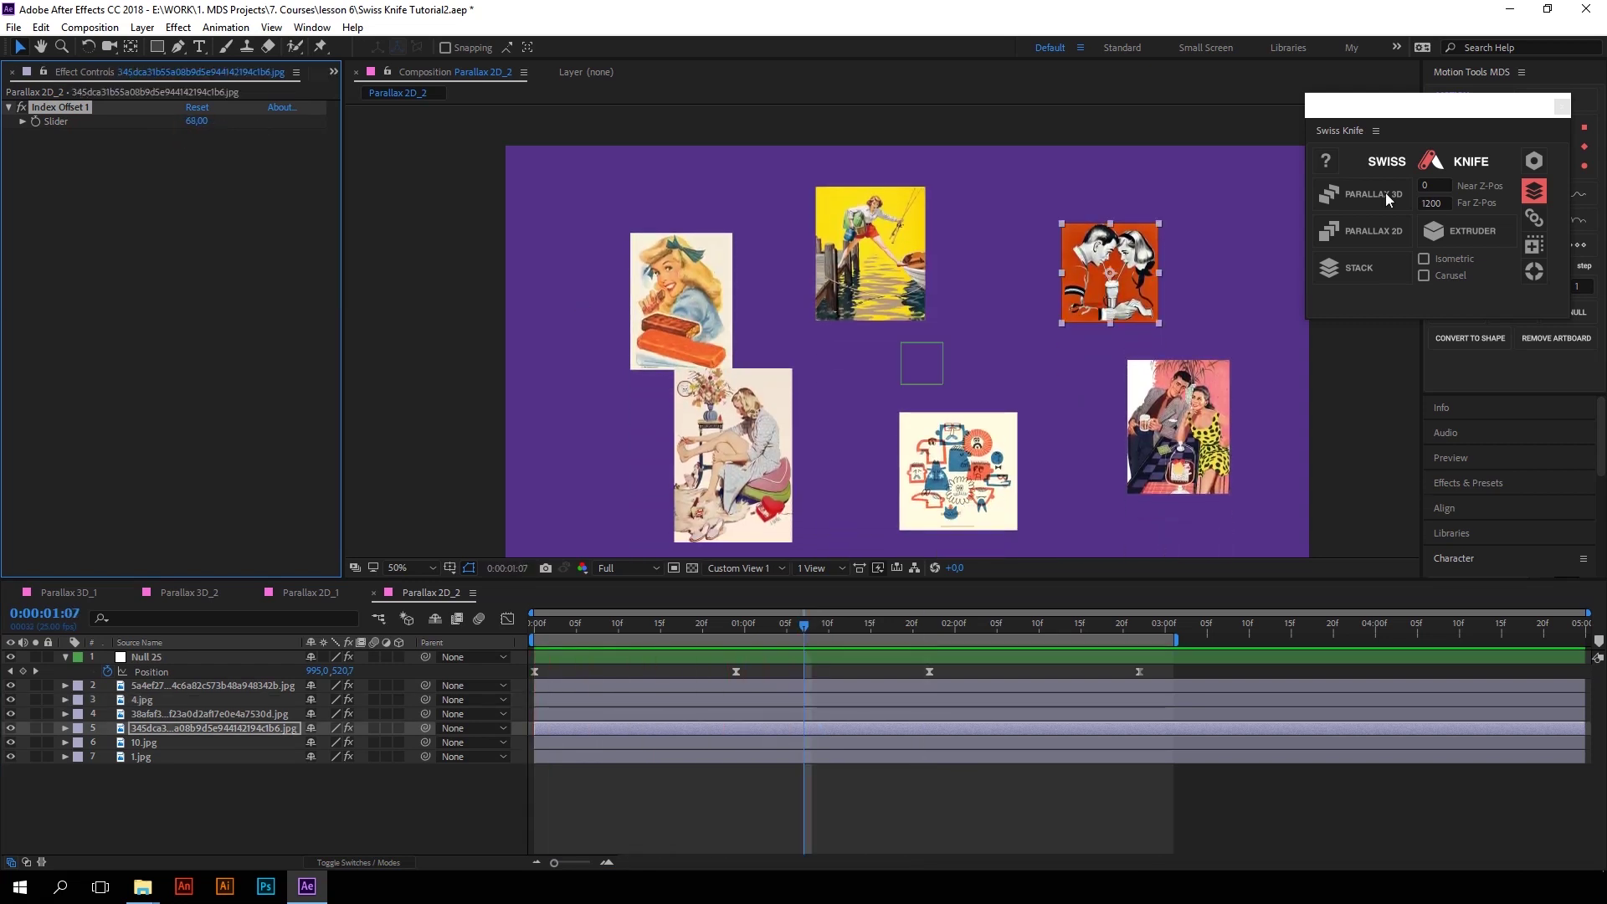
pyautogui.click(916, 276)
pyautogui.moveTo(197, 121); pyautogui.dragTo(136, 128)
pyautogui.press('space')
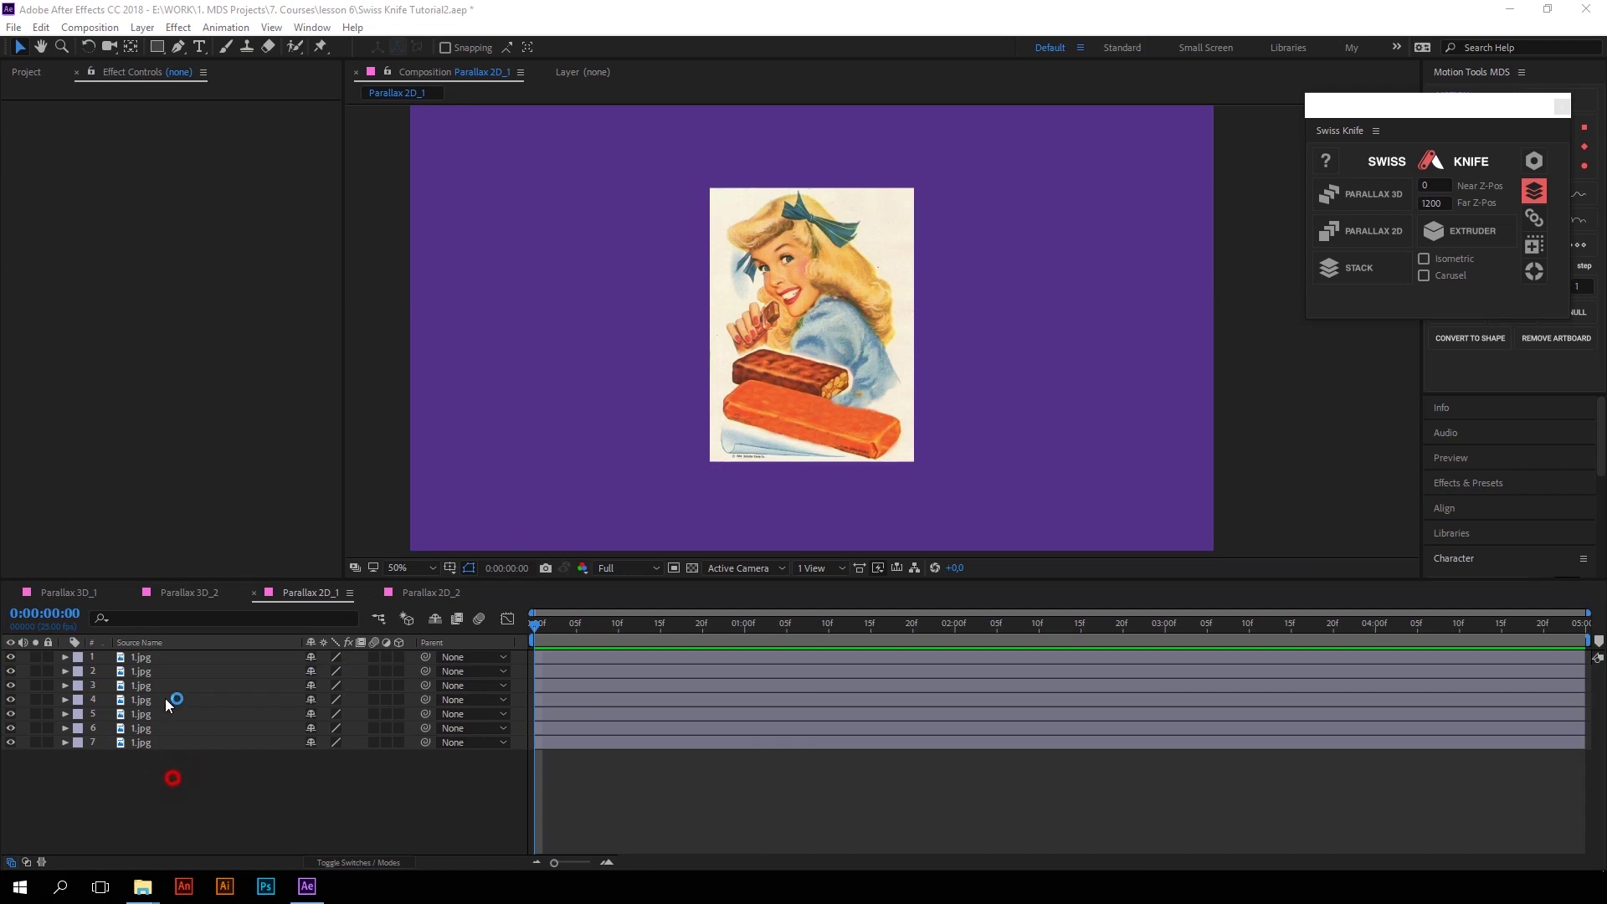
# Apply Parallax 2D to all seven 1.jpg layers in Parallax 2D_1, enable index-based Parallax, and move the controller null to fan them out
pyautogui.moveTo(166, 703); pyautogui.dragTo(163, 656)
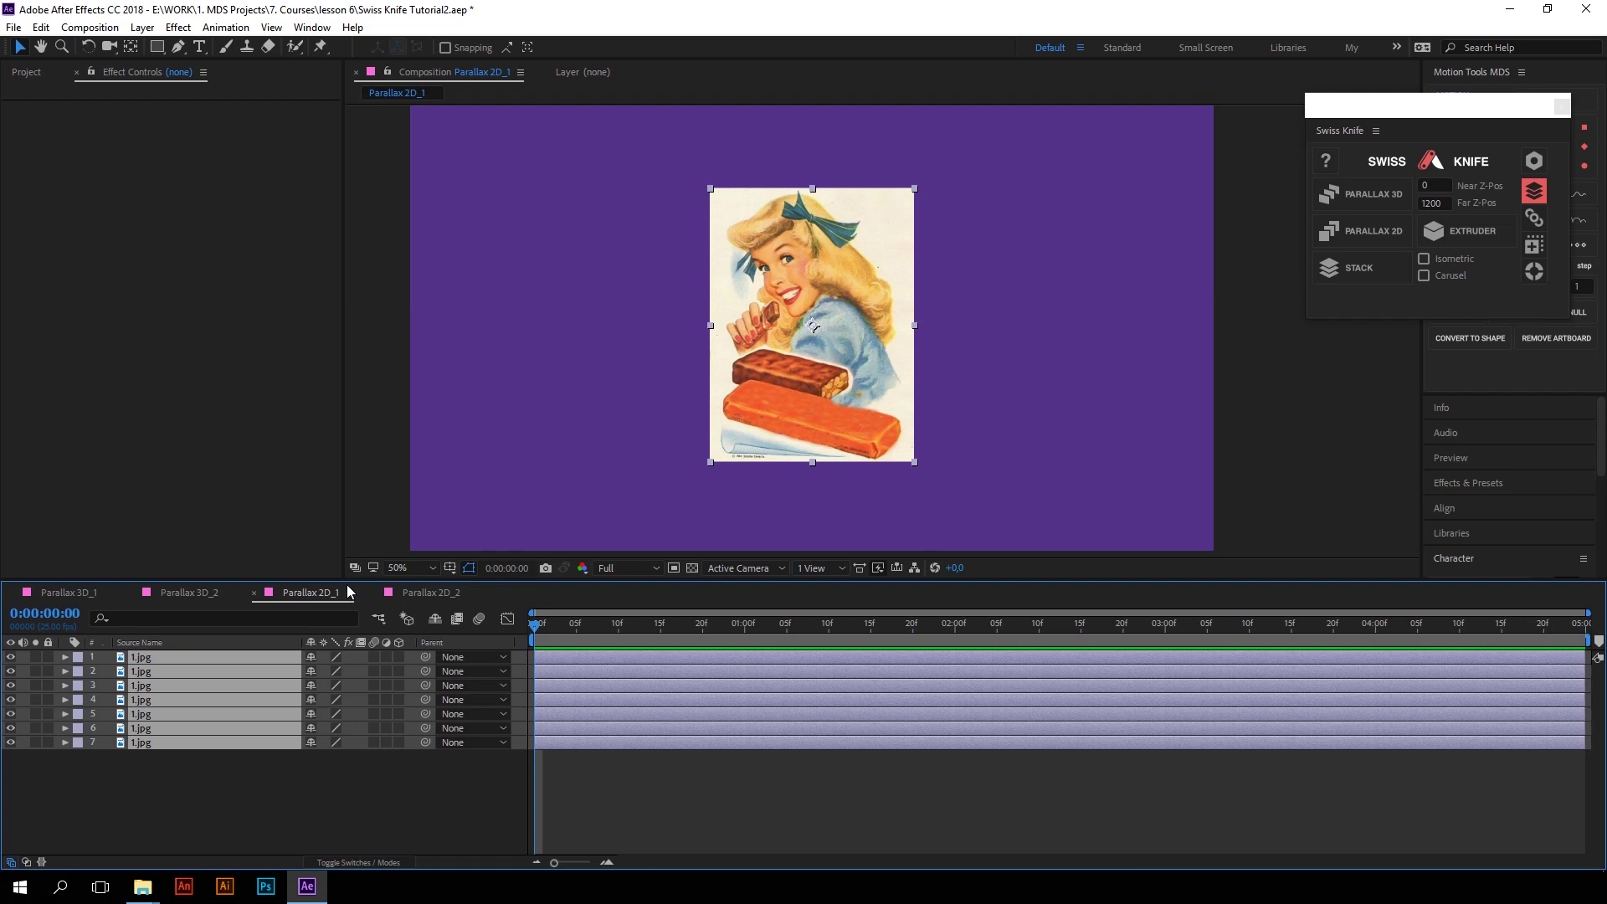
pyautogui.click(1364, 231)
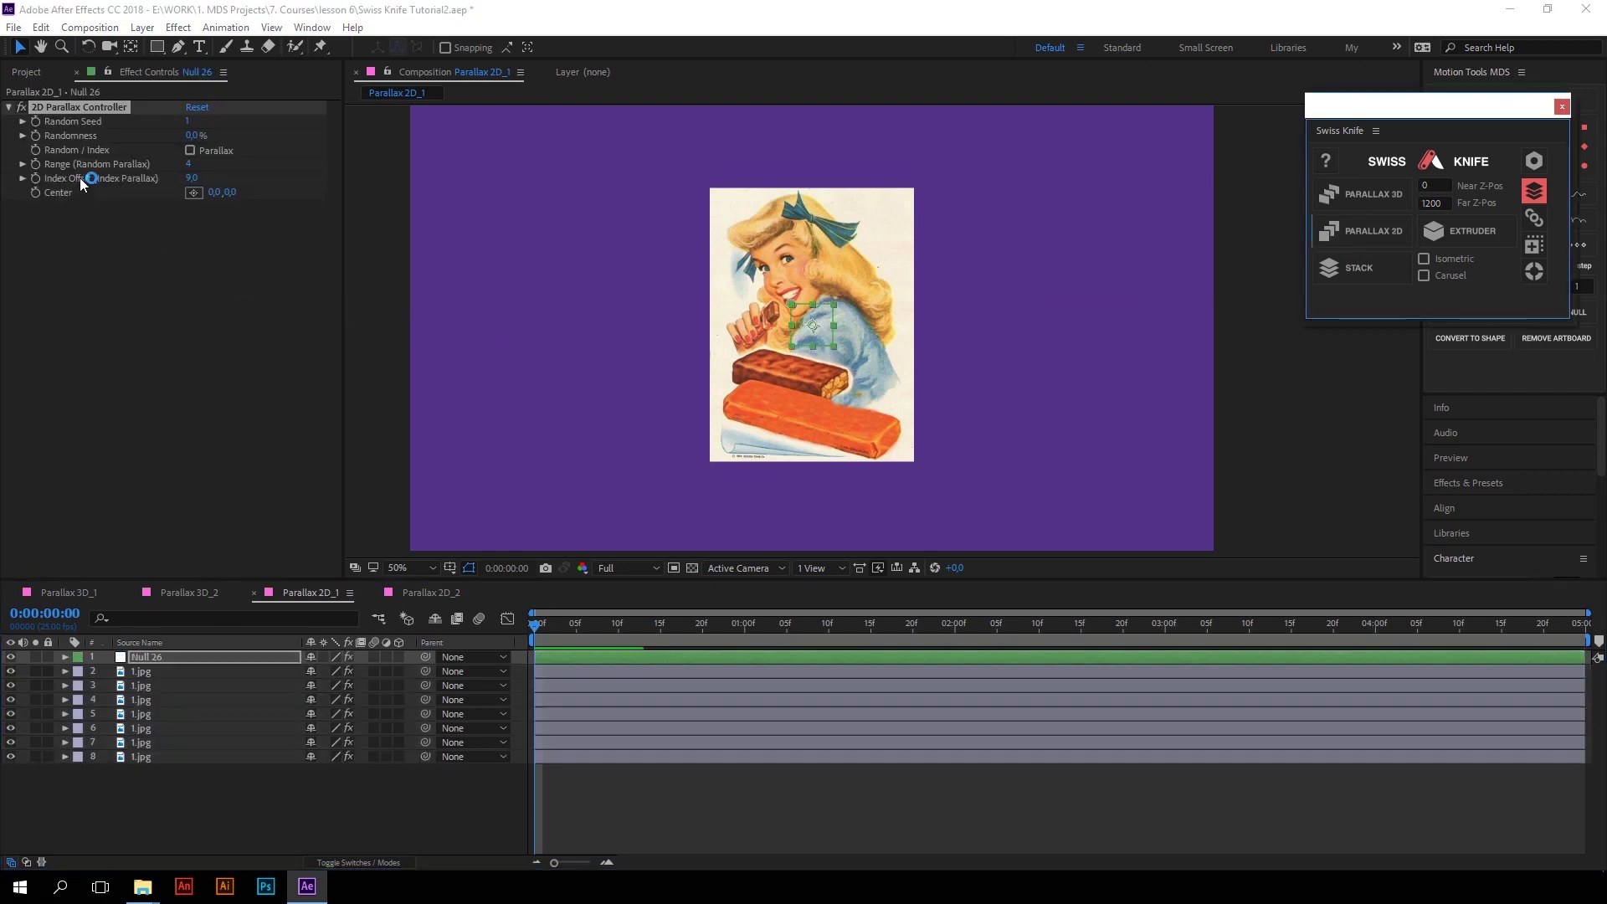
pyautogui.click(190, 150)
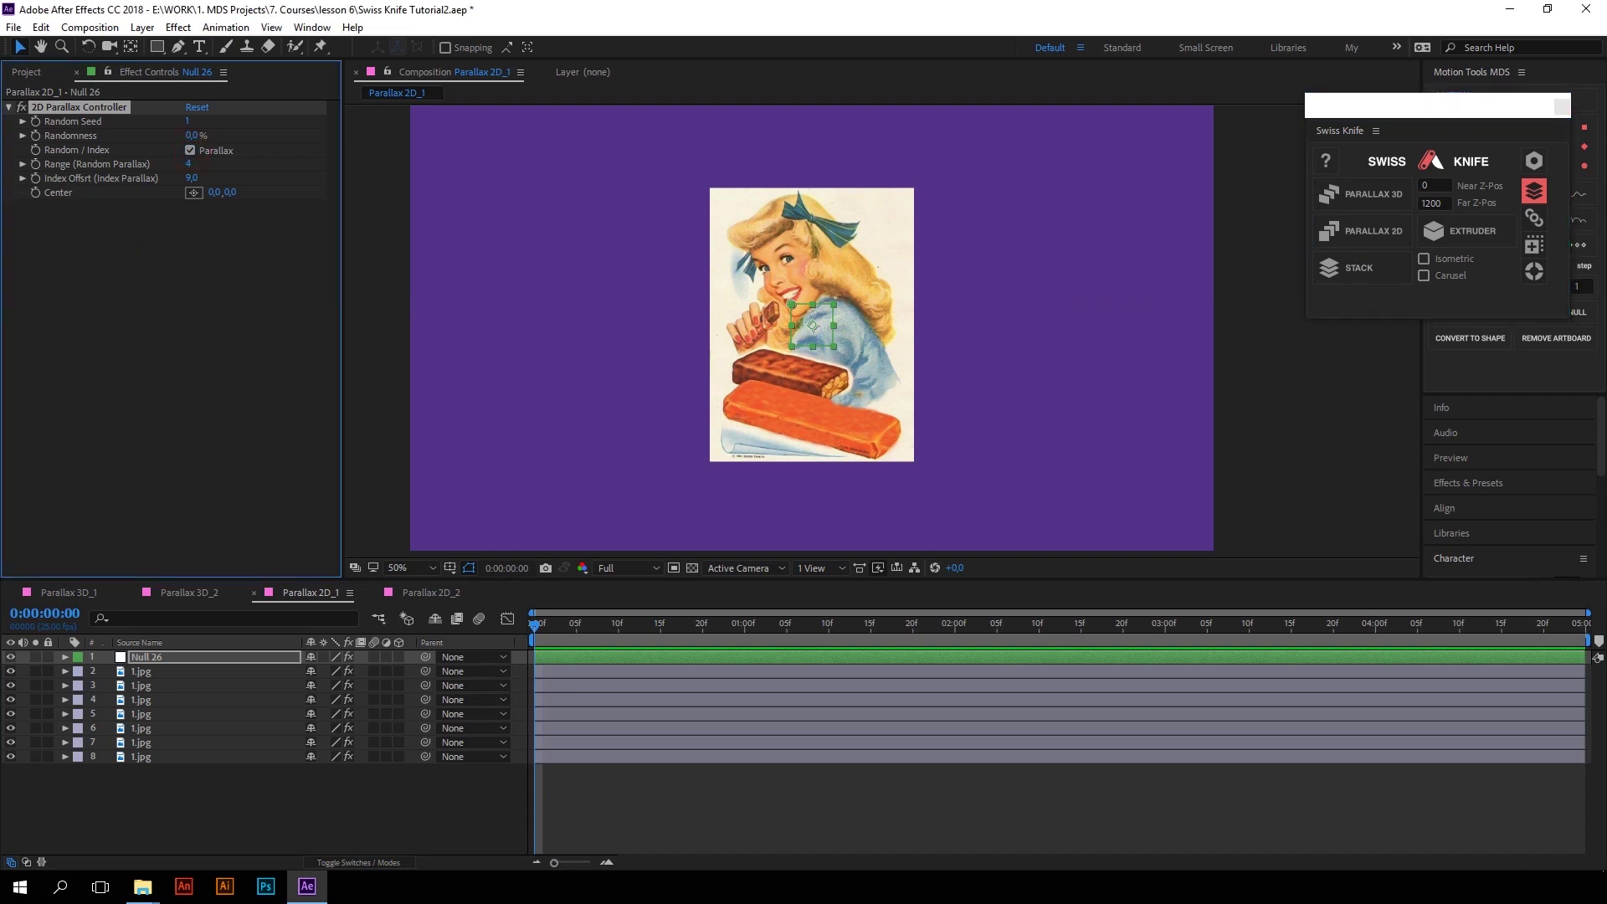
pyautogui.moveTo(824, 327); pyautogui.dragTo(909, 363)
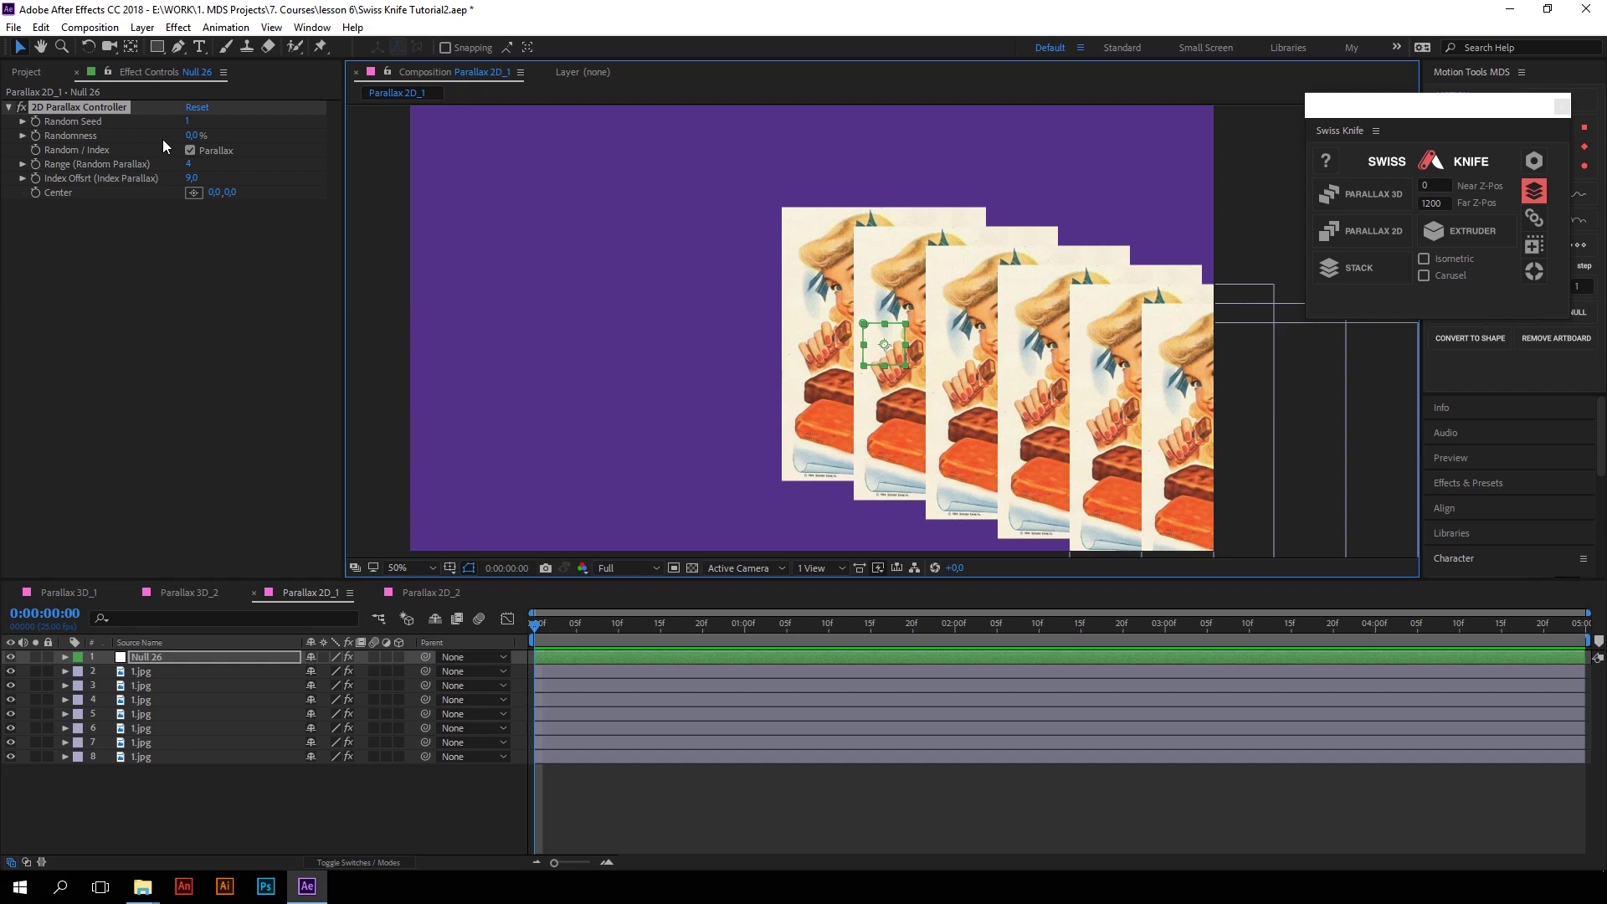
# Set the controller's Index Offset (Index Parallax) to 2 and move the null to test the spread of the copies
pyautogui.moveTo(191, 178); pyautogui.dragTo(153, 176)
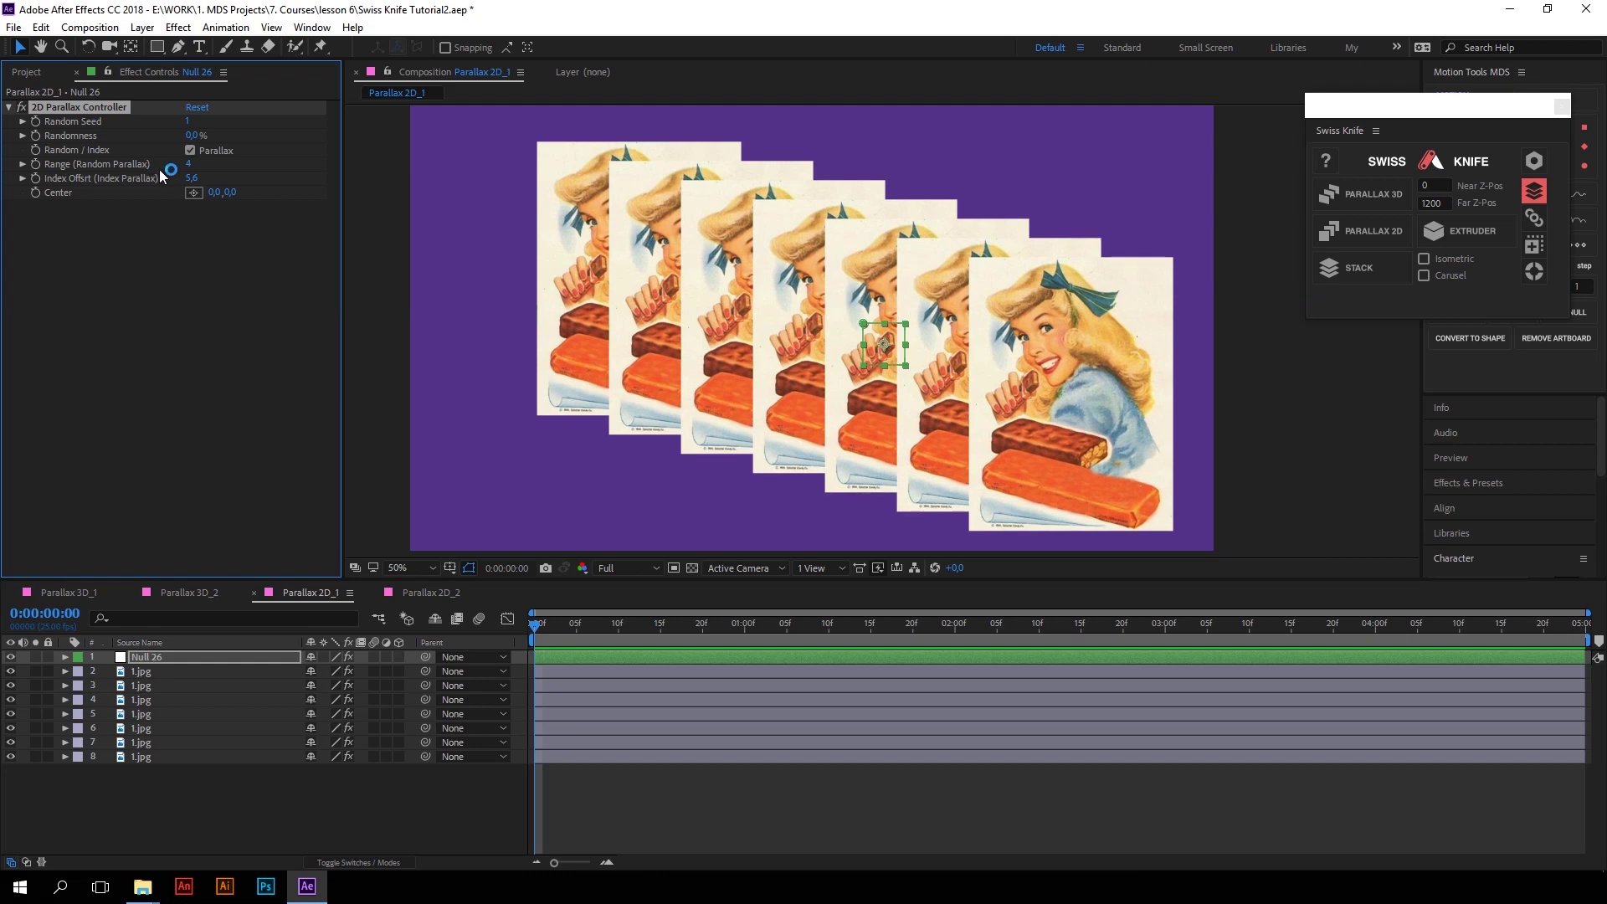
pyautogui.click(191, 178)
pyautogui.write('2')
pyautogui.press('Return')
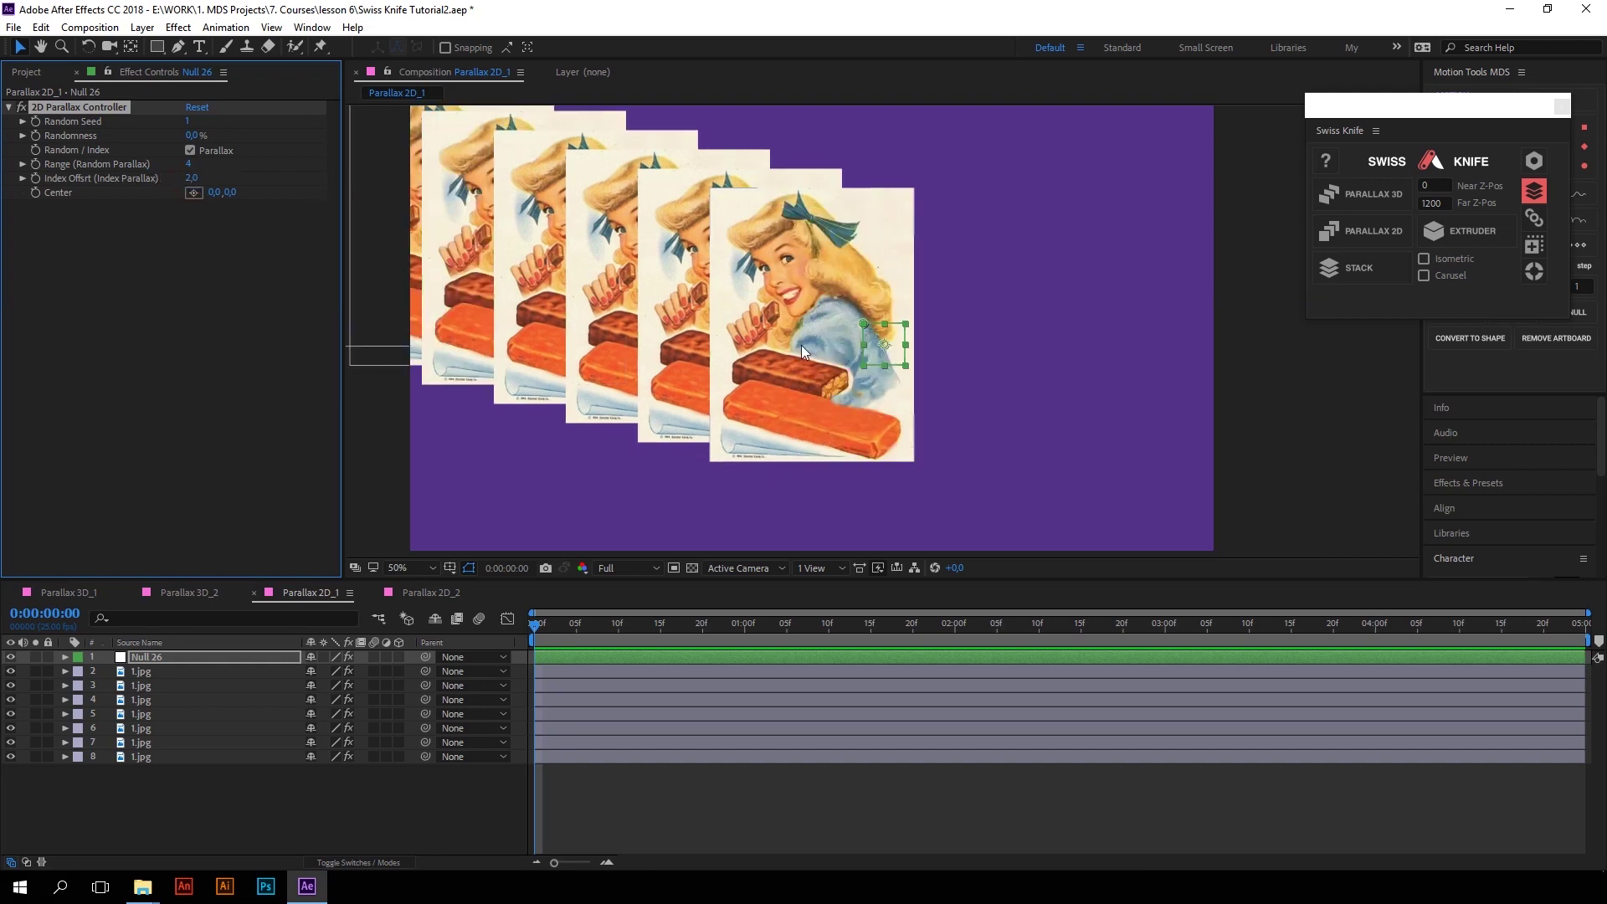
pyautogui.moveTo(884, 344); pyautogui.dragTo(800, 306)
# Reposition the Center point of the 2D Parallax Controller in the composition to shift the whole stack of copies
pyautogui.click(154, 674)
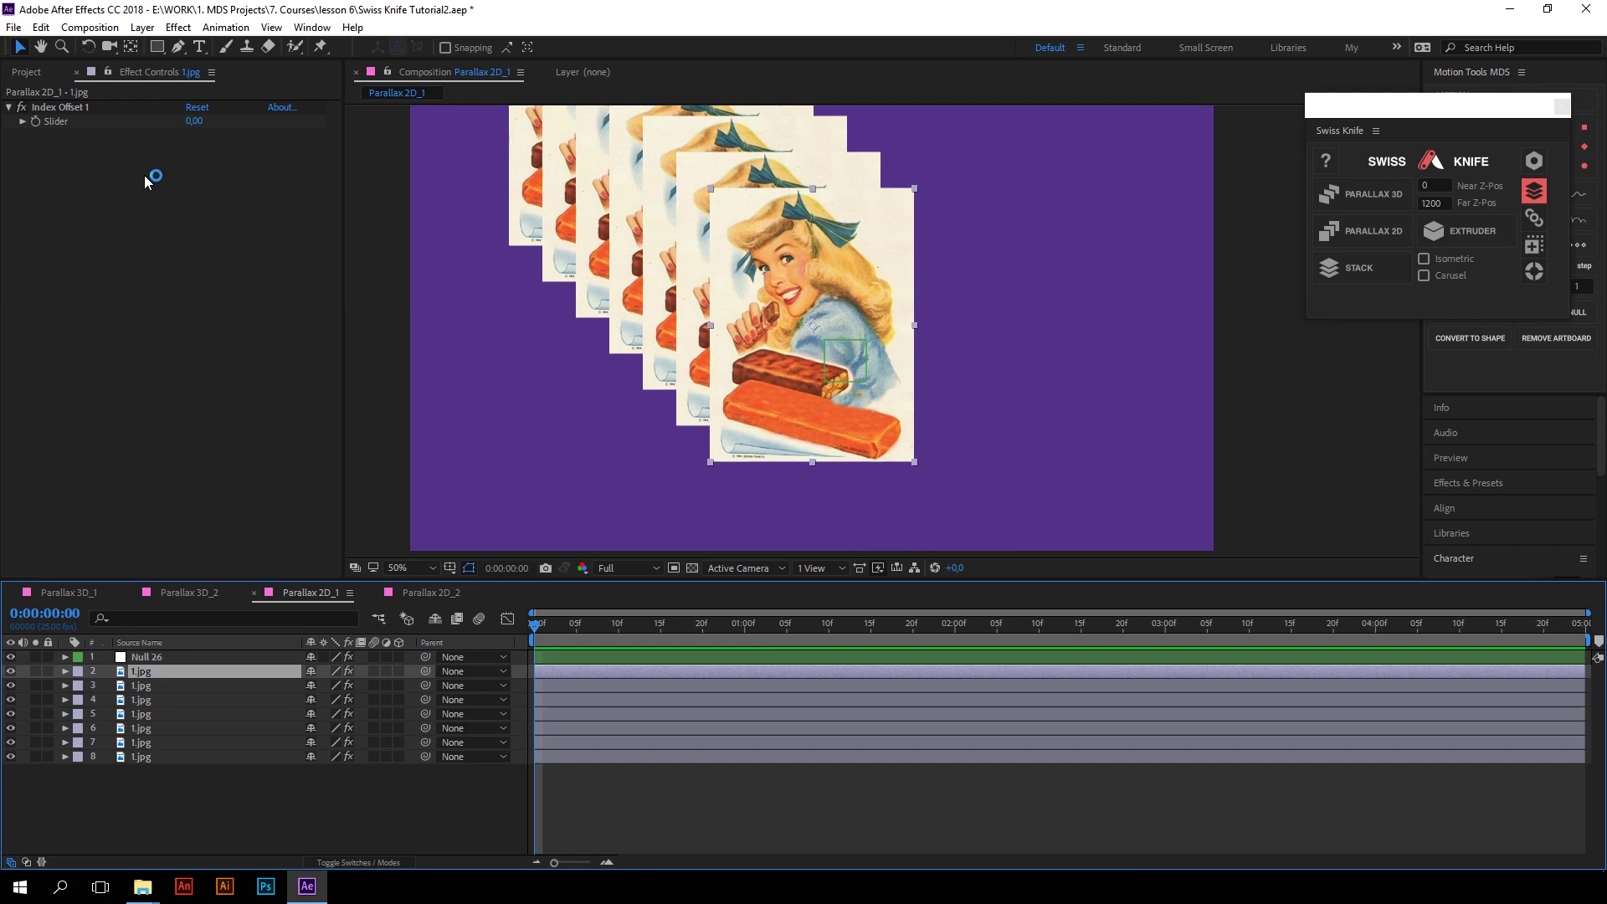
pyautogui.click(151, 658)
pyautogui.click(188, 193)
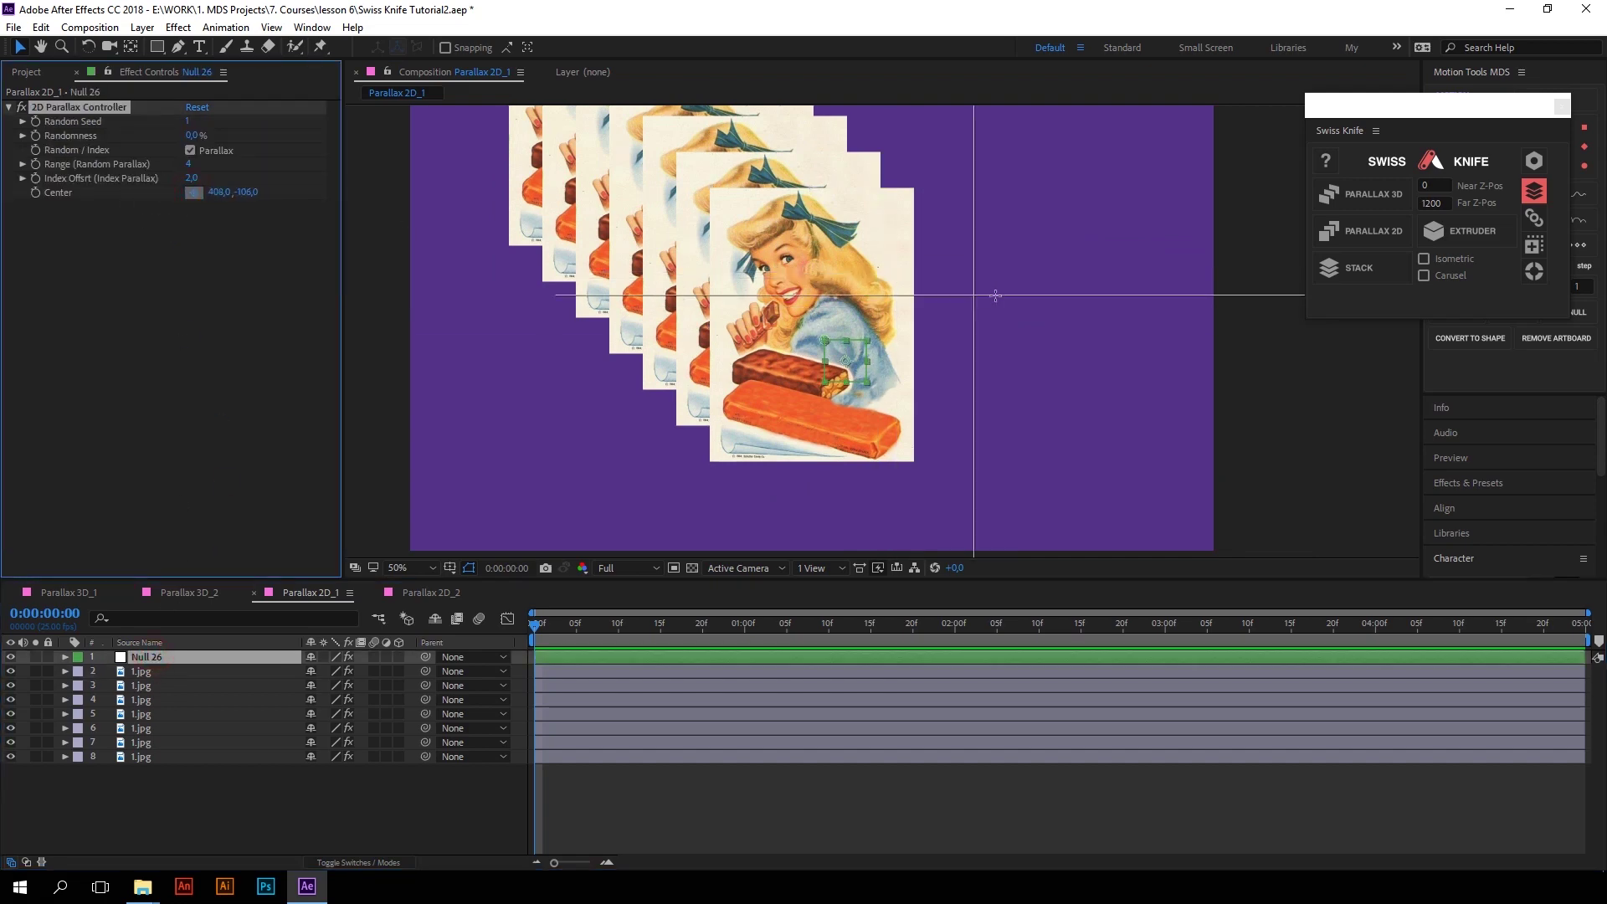
pyautogui.click(994, 294)
pyautogui.click(634, 365)
pyautogui.click(157, 197)
pyautogui.click(193, 193)
pyautogui.click(857, 319)
pyautogui.moveTo(929, 389); pyautogui.dragTo(776, 236)
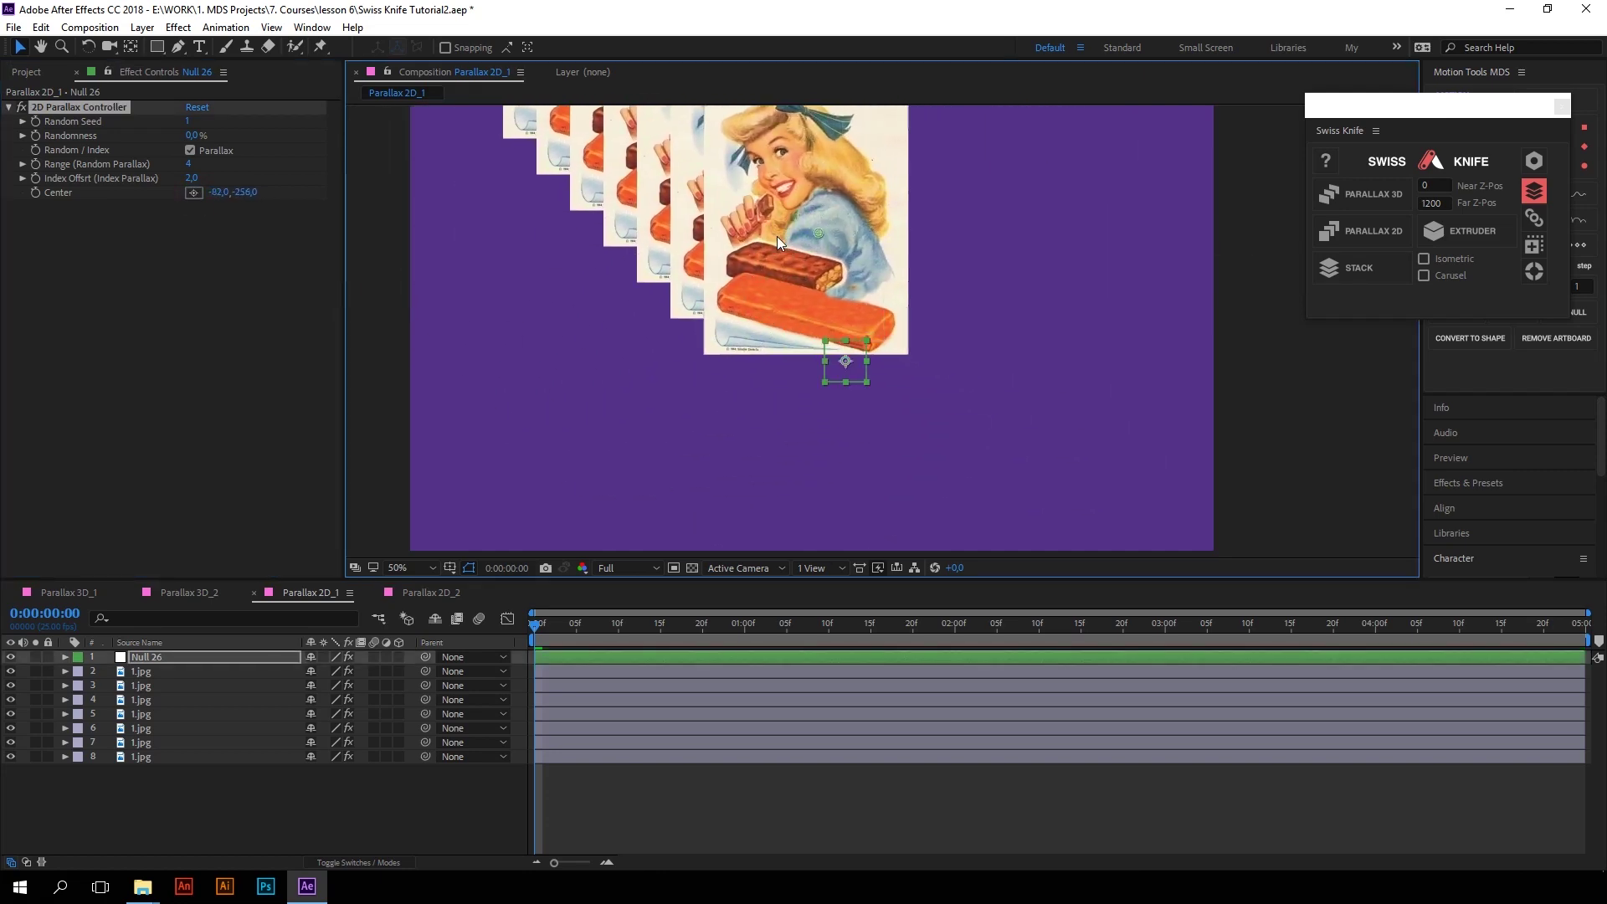
# Shift one of the rear 1.jpg copies horizontally in the composition and move the controller null to test the parallax
pyautogui.click(141, 685)
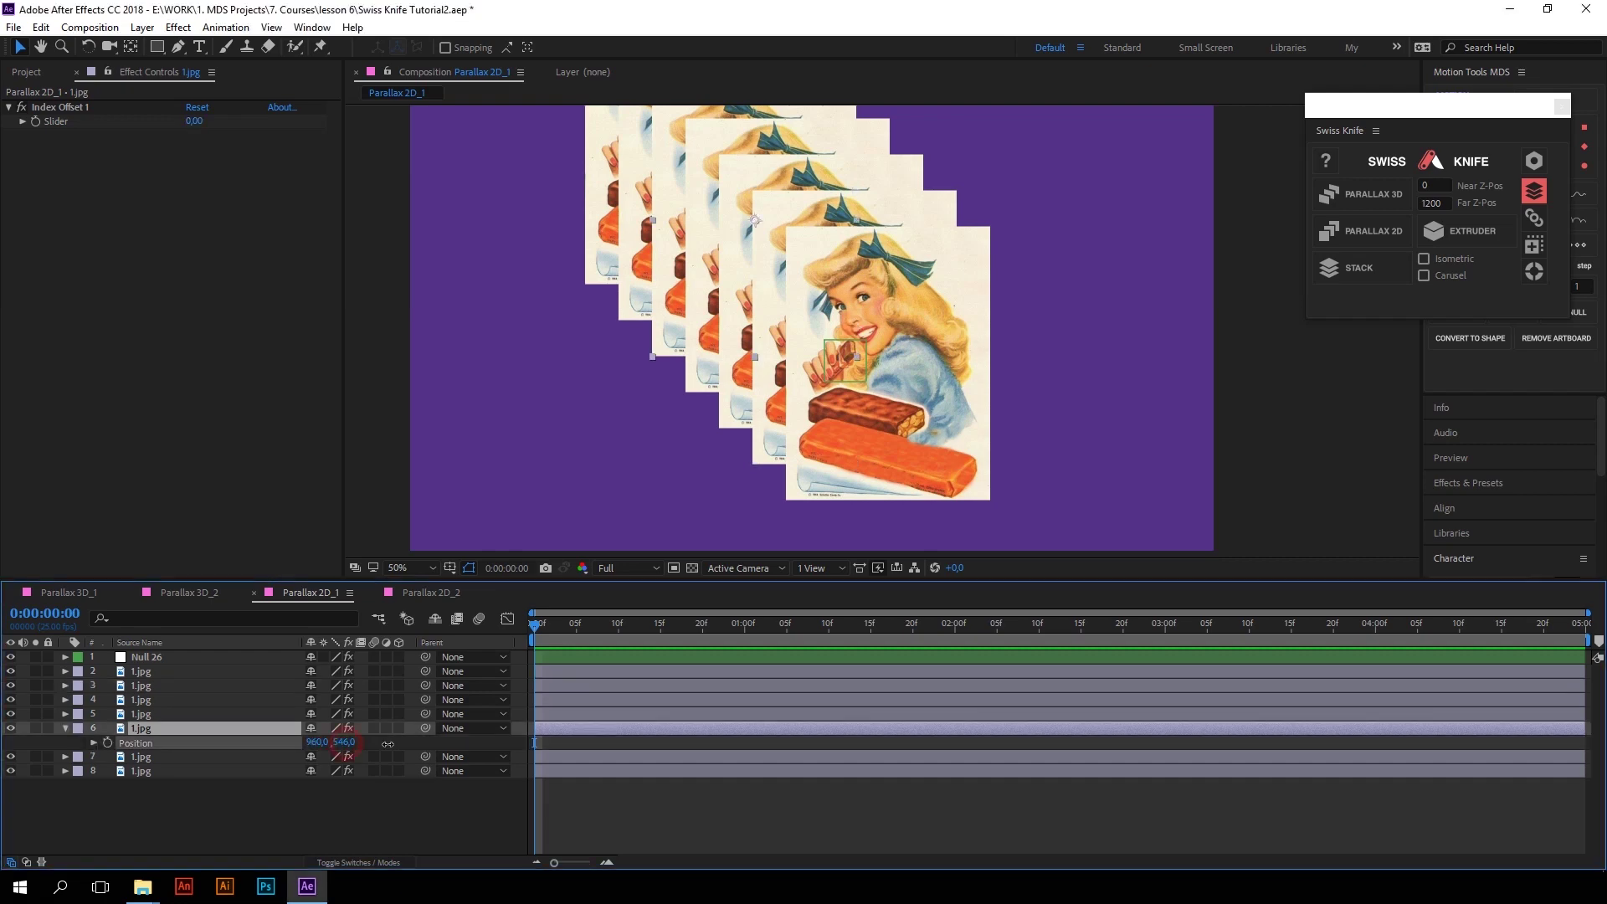
pyautogui.moveTo(345, 742); pyautogui.dragTo(405, 743)
pyautogui.click(195, 757)
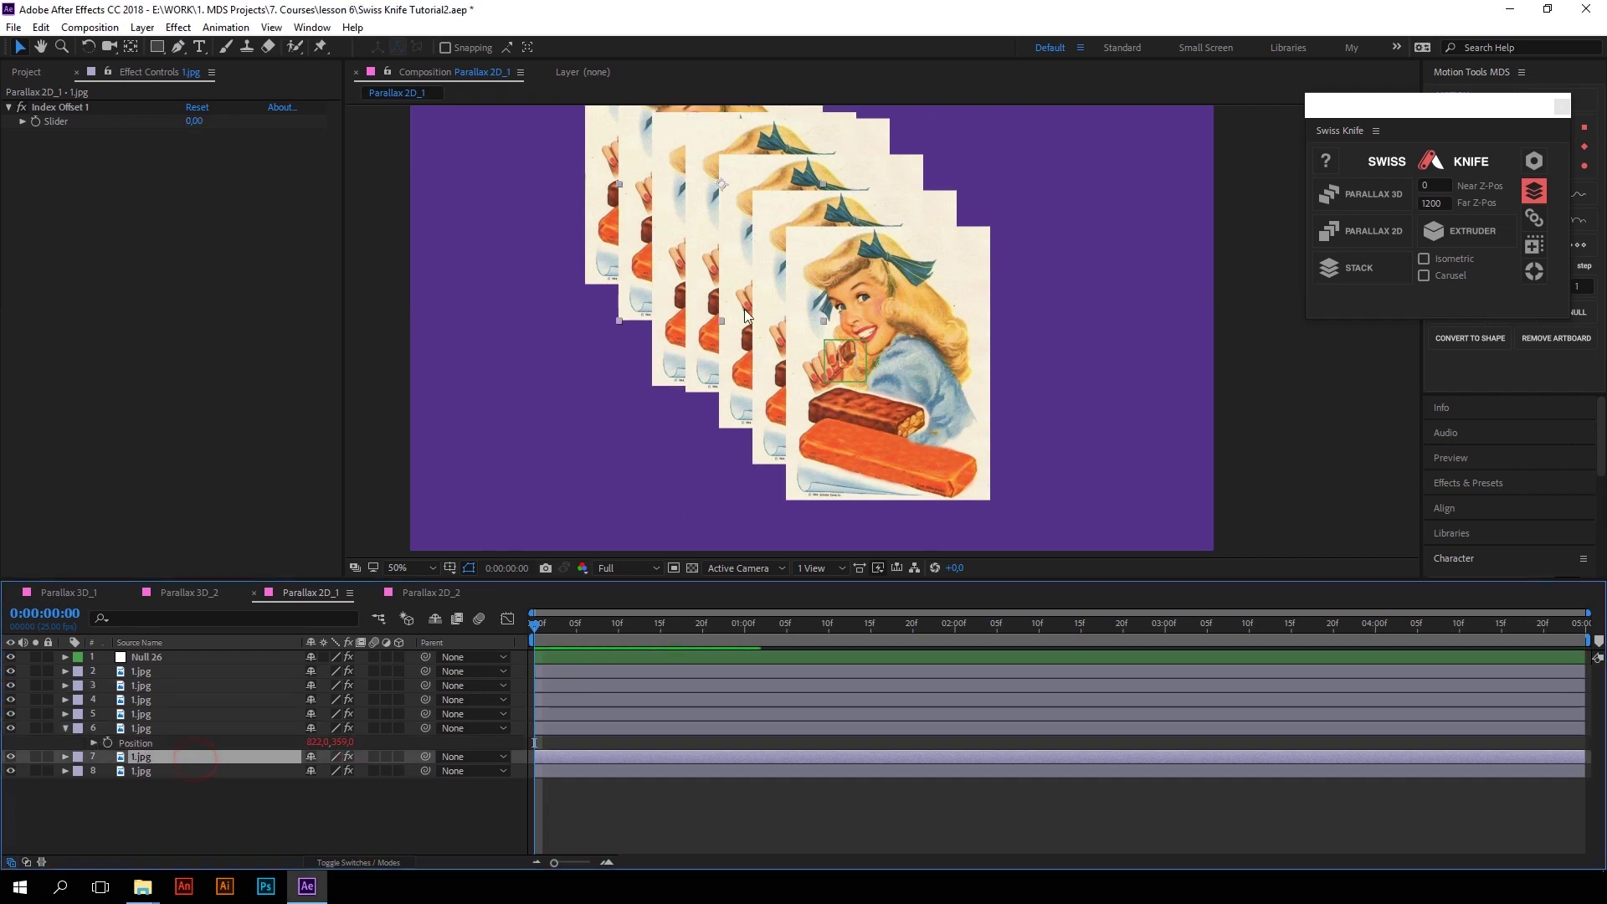
pyautogui.moveTo(723, 185); pyautogui.dragTo(655, 185)
pyautogui.click(853, 360)
pyautogui.moveTo(853, 360)
pyautogui.mouseDown()
pyautogui.moveTo(717, 334)
pyautogui.moveTo(901, 324)
pyautogui.moveTo(889, 418)
pyautogui.mouseUp()
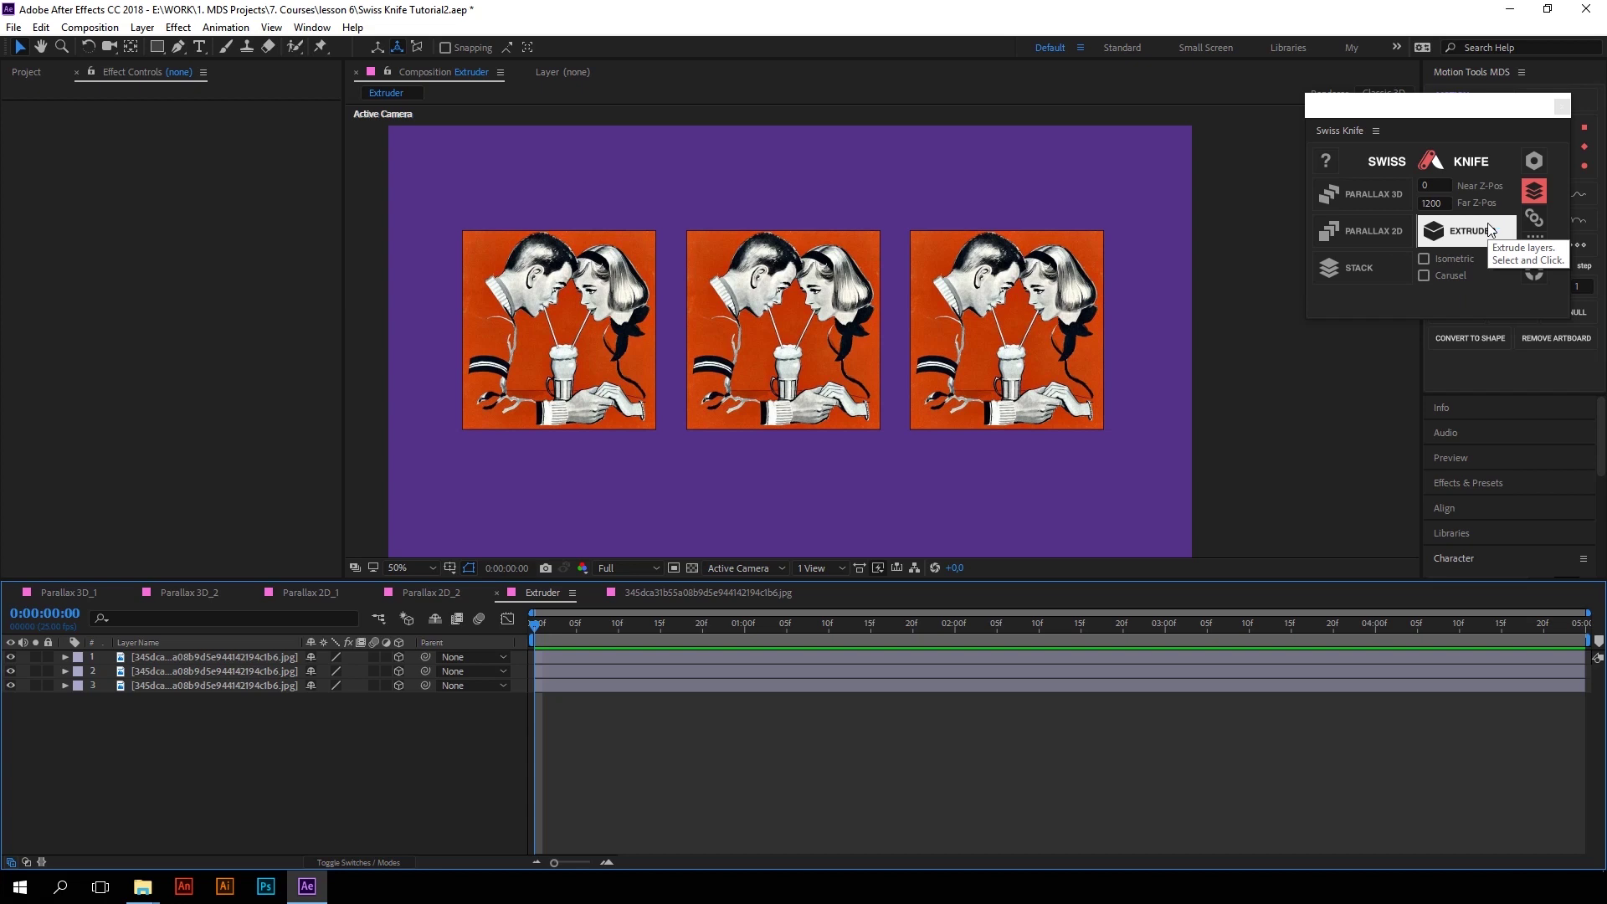
# Apply Extruder to the three image layers in the Extruder composition and rotate the middle image to about -48° on Y
pyautogui.moveTo(251, 742); pyautogui.dragTo(248, 656)
pyautogui.click(1453, 225)
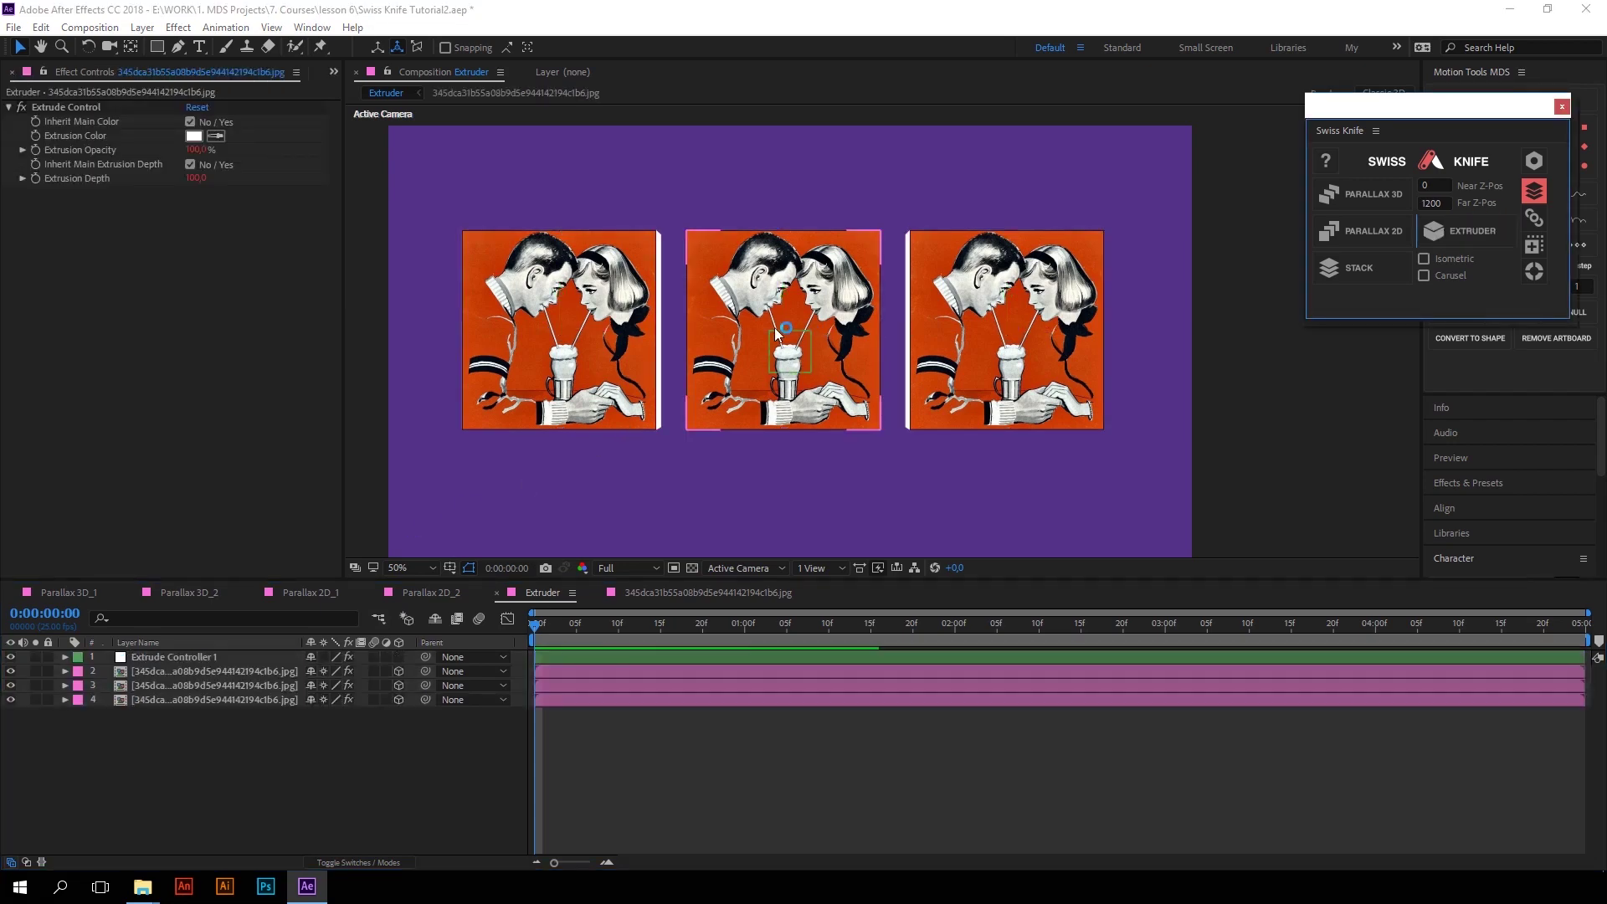
pyautogui.press('r')
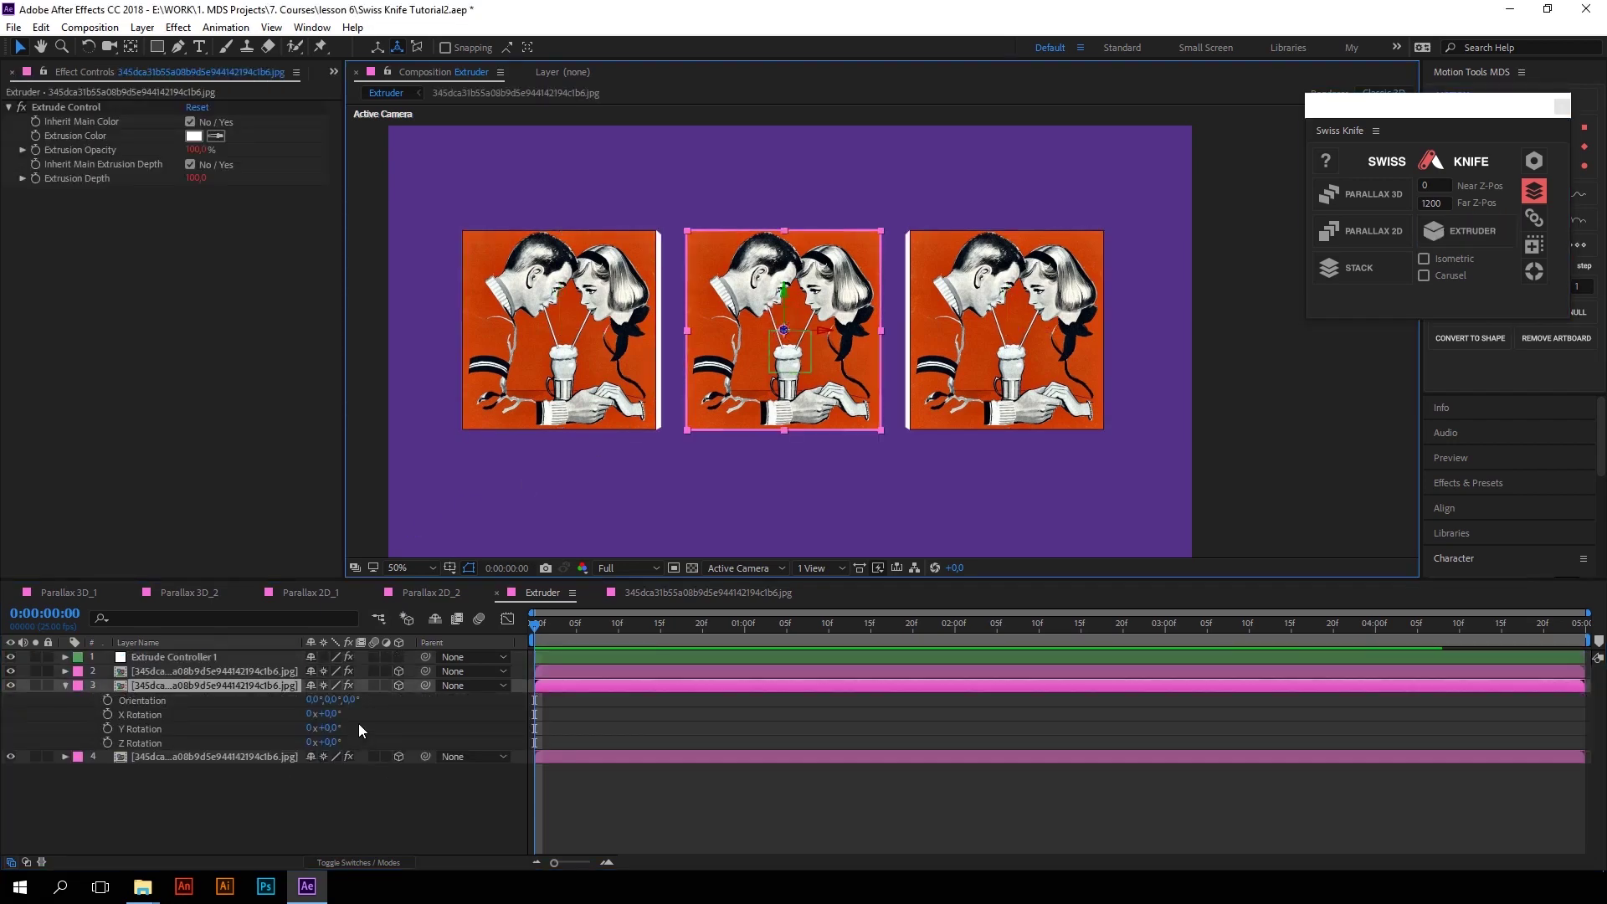
pyautogui.moveTo(334, 728); pyautogui.dragTo(295, 731)
# Rotate the left extruded image to a negative Y angle and the right one to 74° on Y to expose their sides
pyautogui.click(566, 393)
pyautogui.press('r')
pyautogui.moveTo(328, 799); pyautogui.dragTo(267, 777)
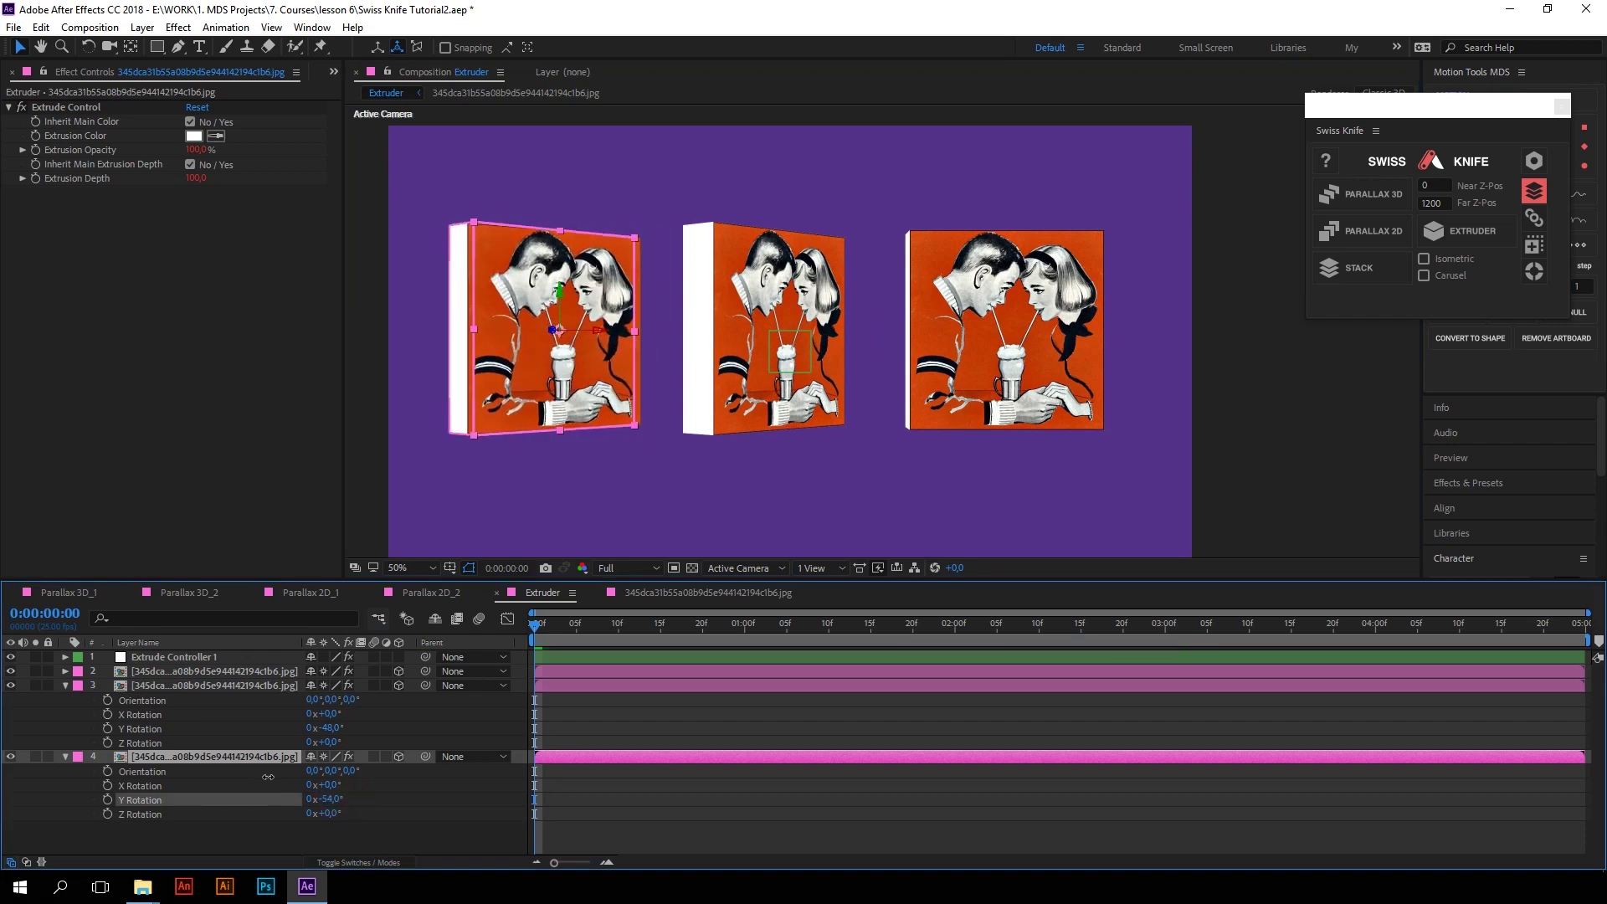
pyautogui.hotkey('ctrl', 'Up')
pyautogui.hotkey('ctrl', 'Up')
pyautogui.press('r')
pyautogui.moveTo(331, 714); pyautogui.dragTo(374, 690)
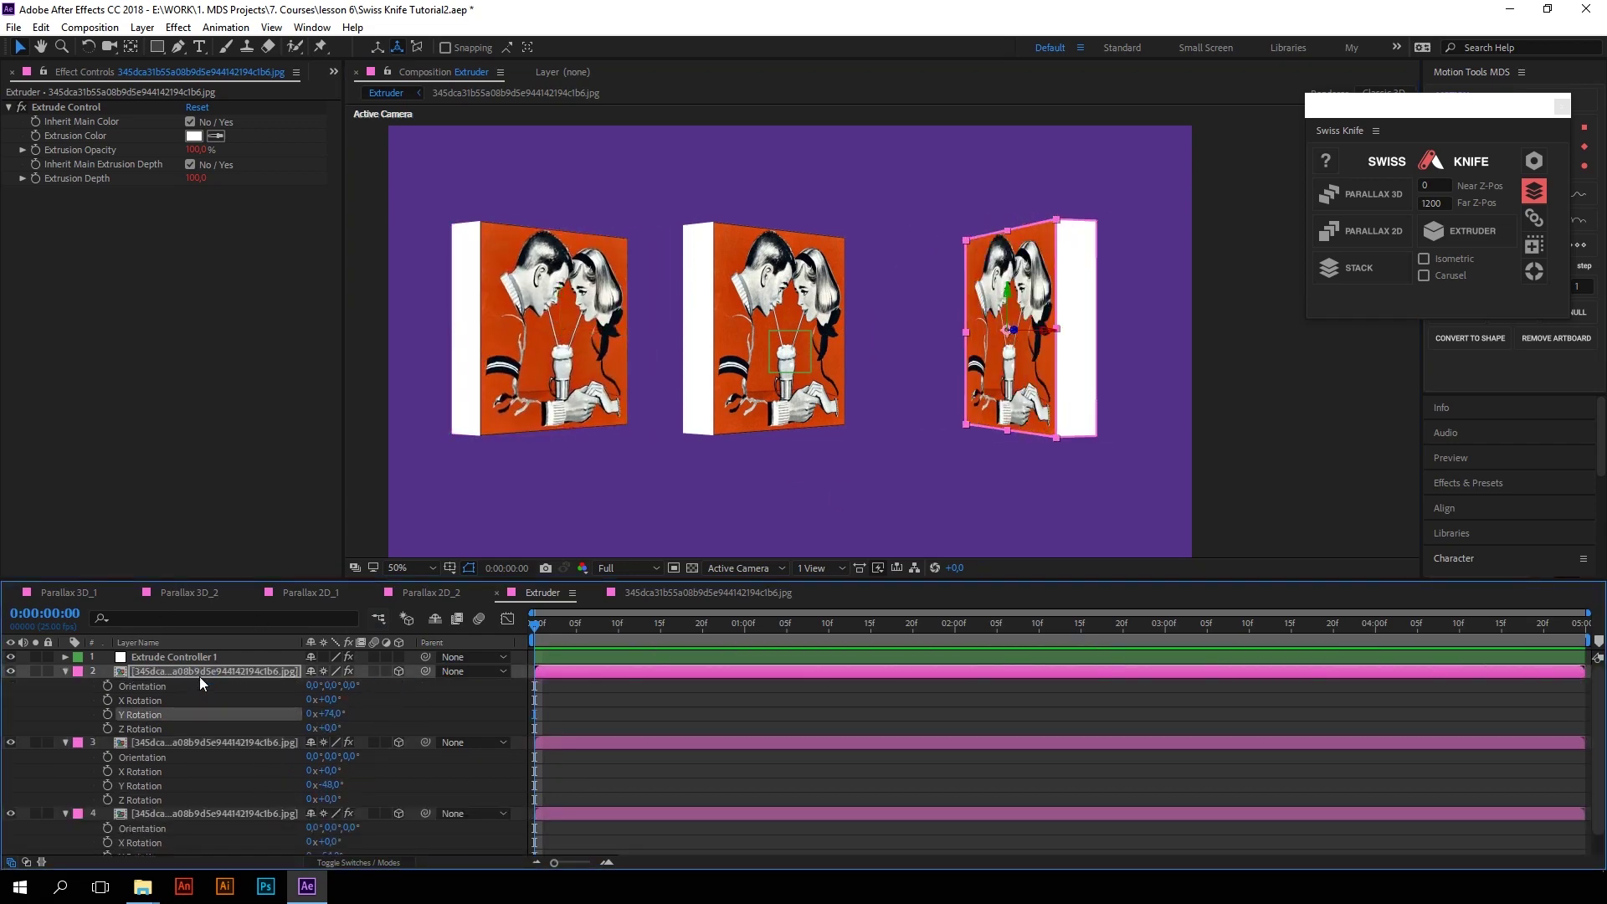
# Change the Extrusion Color on Extrude Controller 1 to yellow for all three images, then select the middle image layer
pyautogui.click(181, 660)
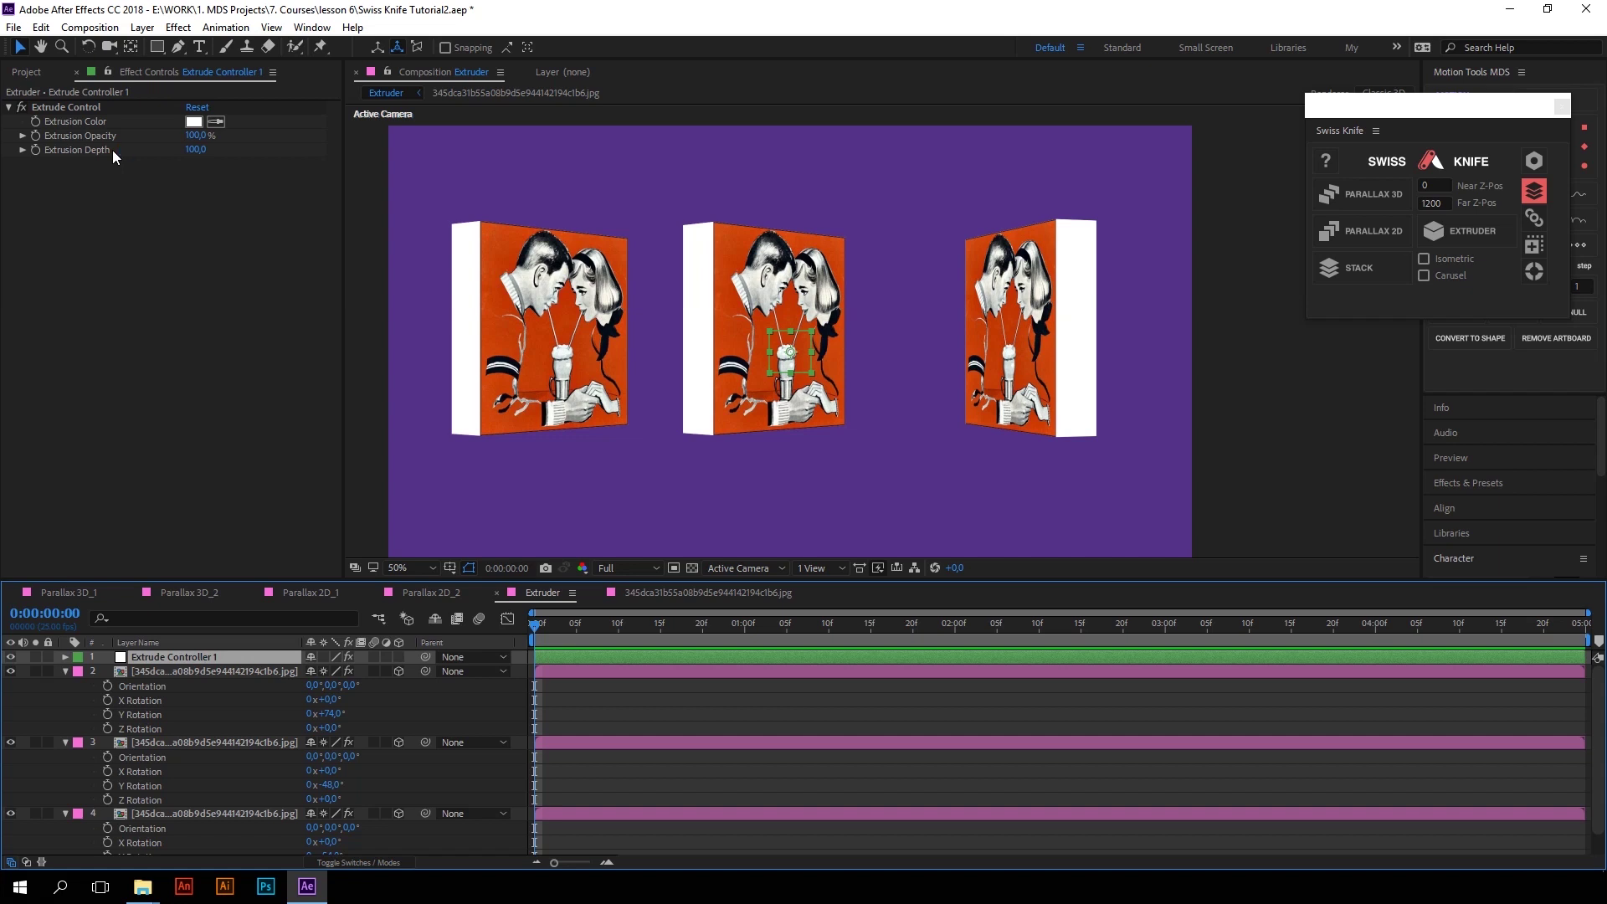
pyautogui.click(193, 121)
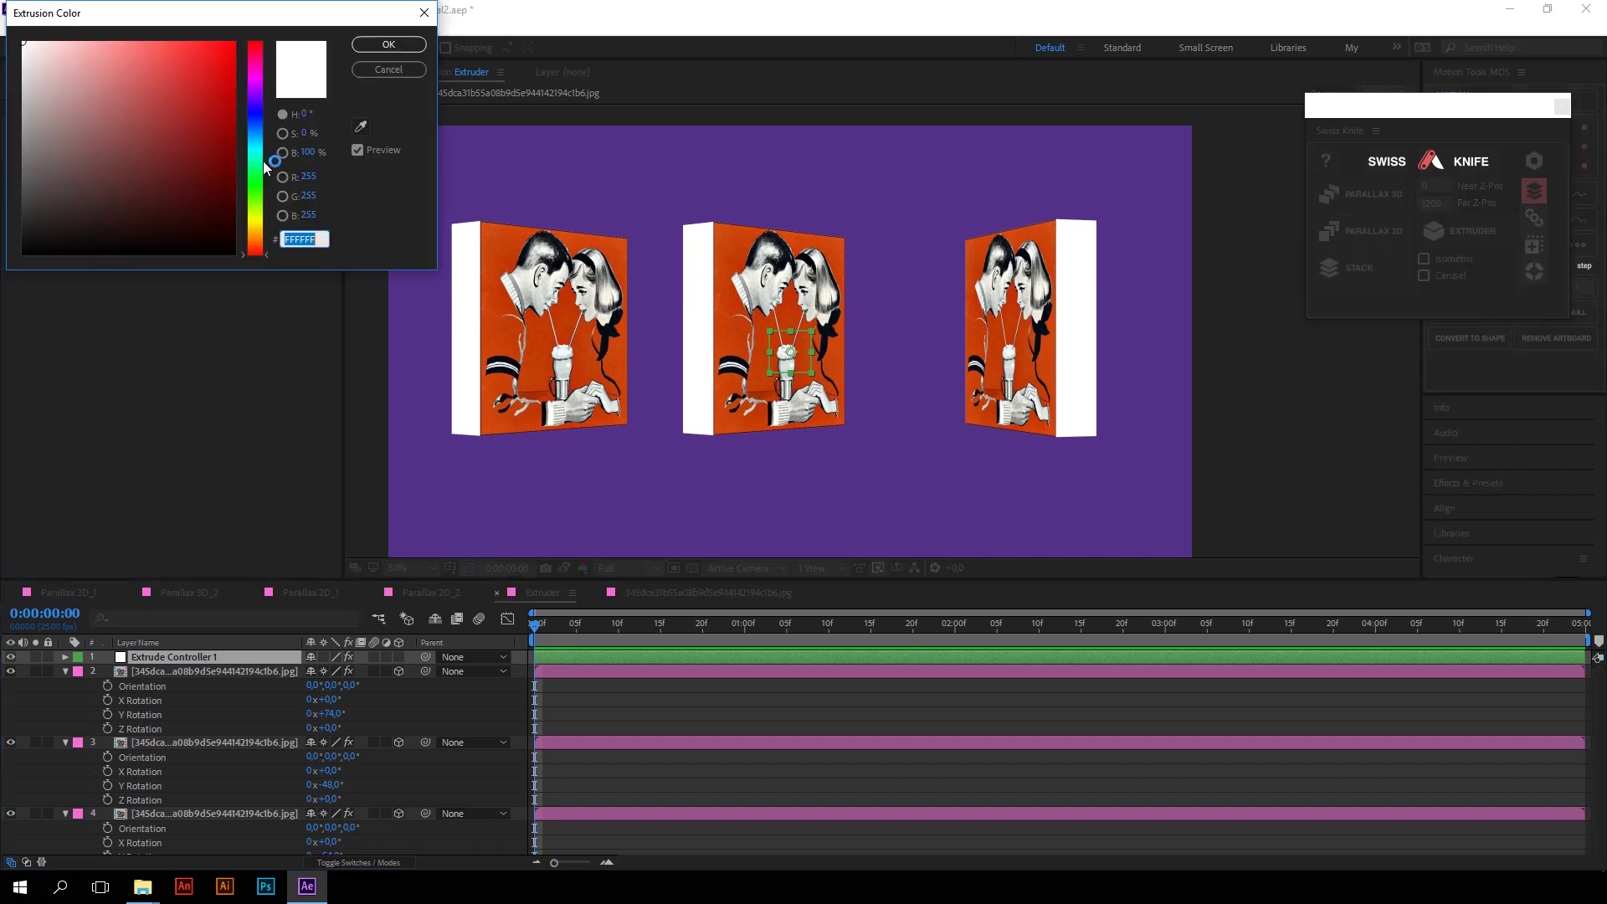
pyautogui.click(256, 224)
pyautogui.moveTo(198, 94); pyautogui.dragTo(238, 39)
pyautogui.click(405, 45)
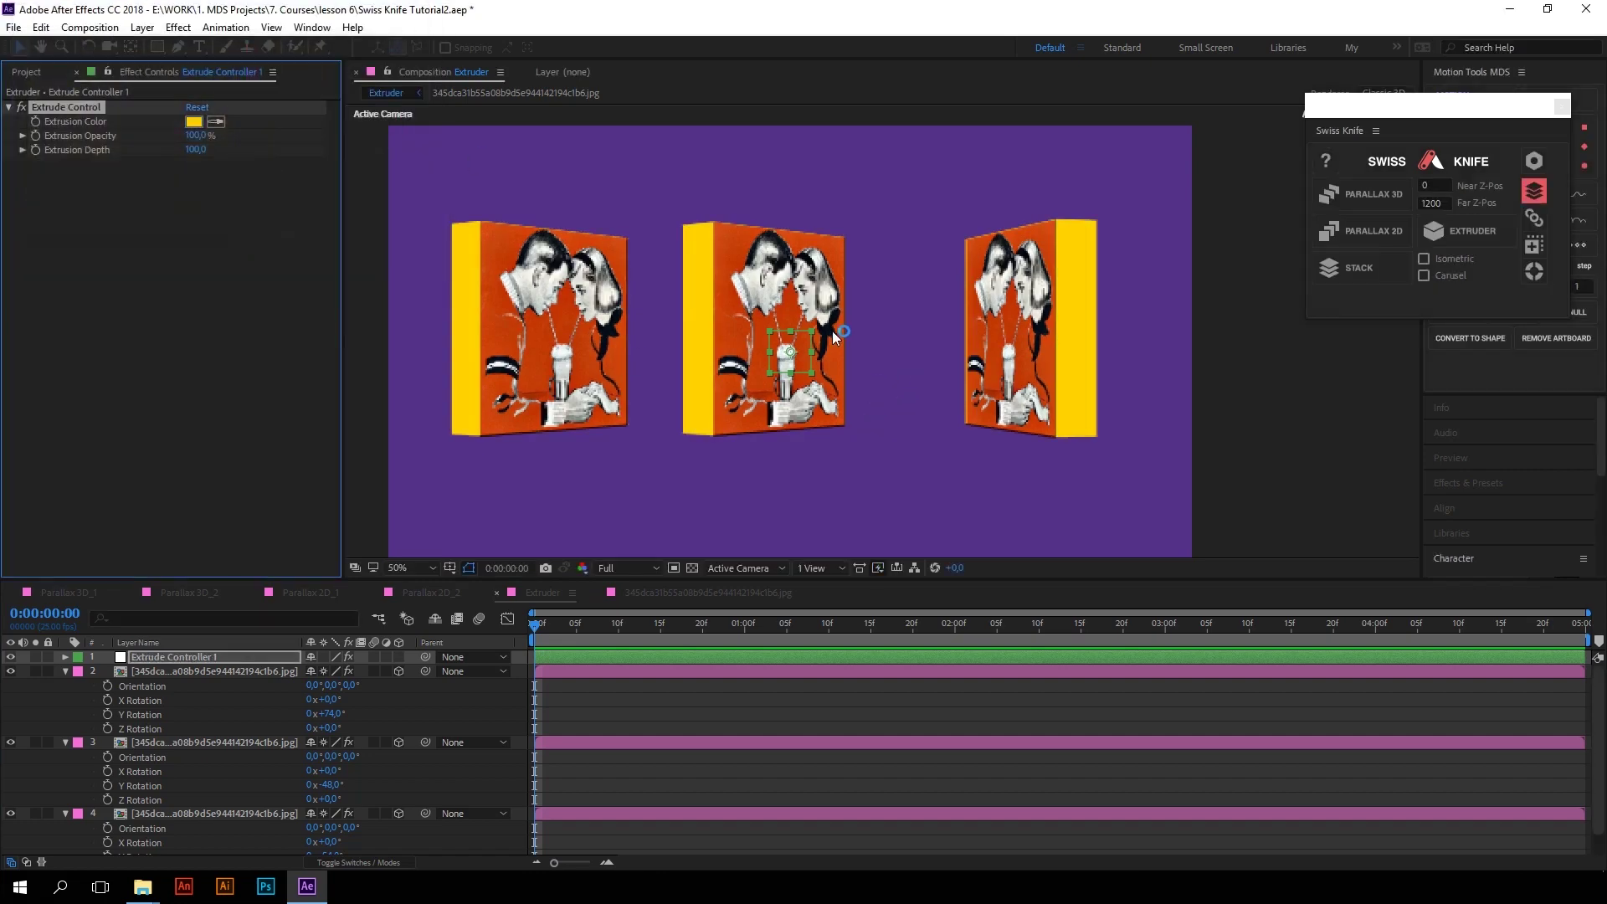
pyautogui.click(249, 743)
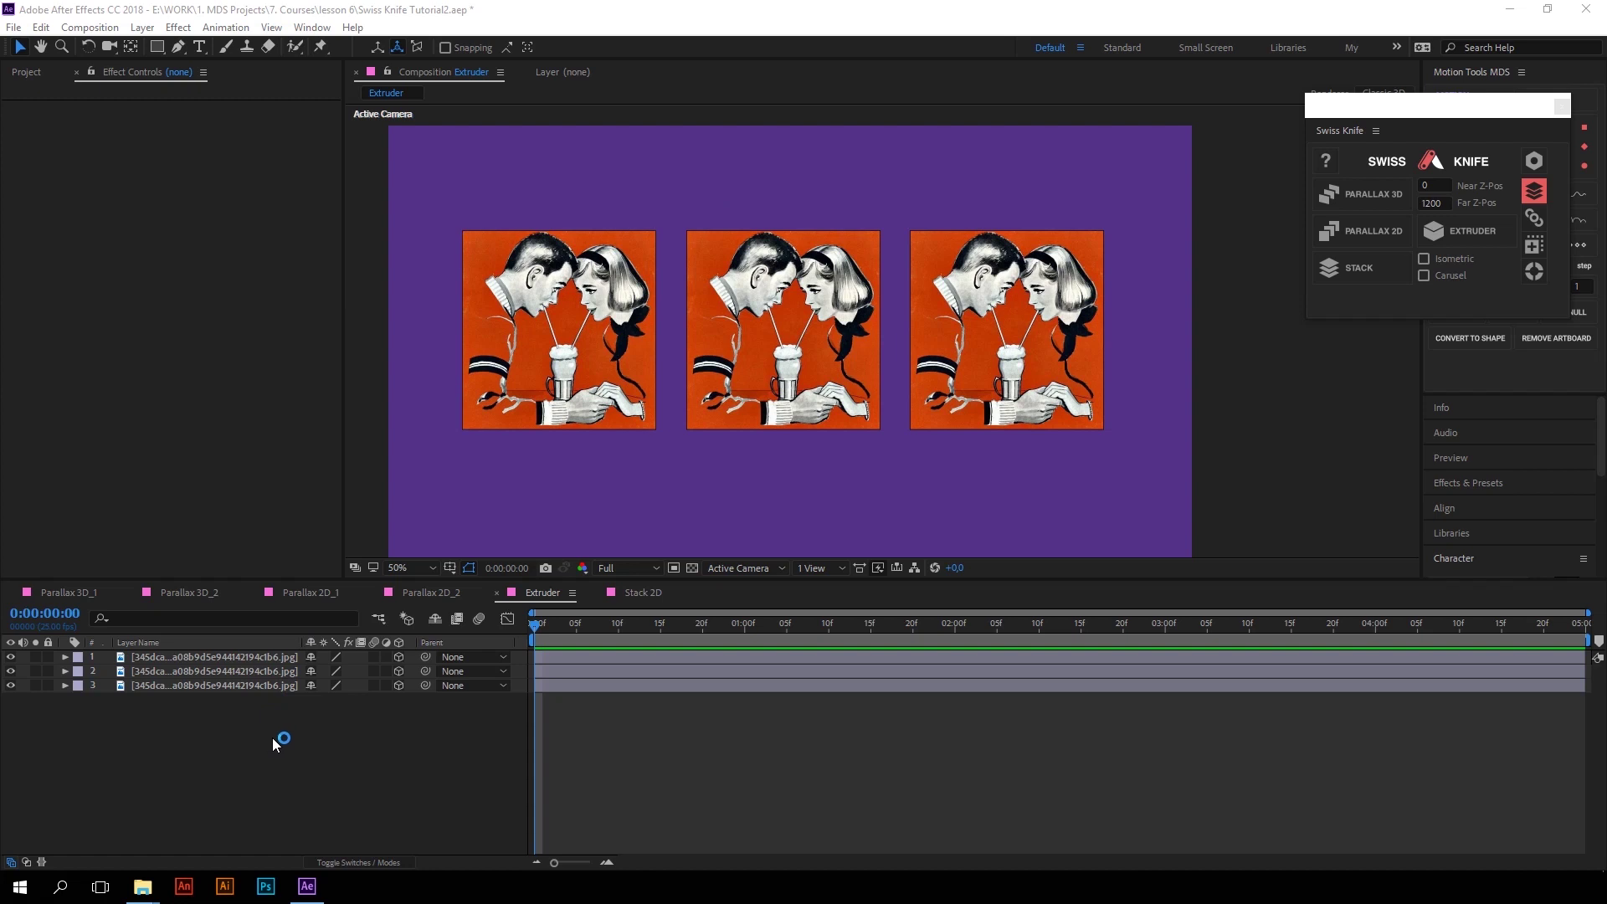
# Extrude all three images in the Extruder composition, reveal their rotation properties and change the middle image's Y Rotation
pyautogui.moveTo(273, 737); pyautogui.dragTo(274, 653)
pyautogui.click(1439, 234)
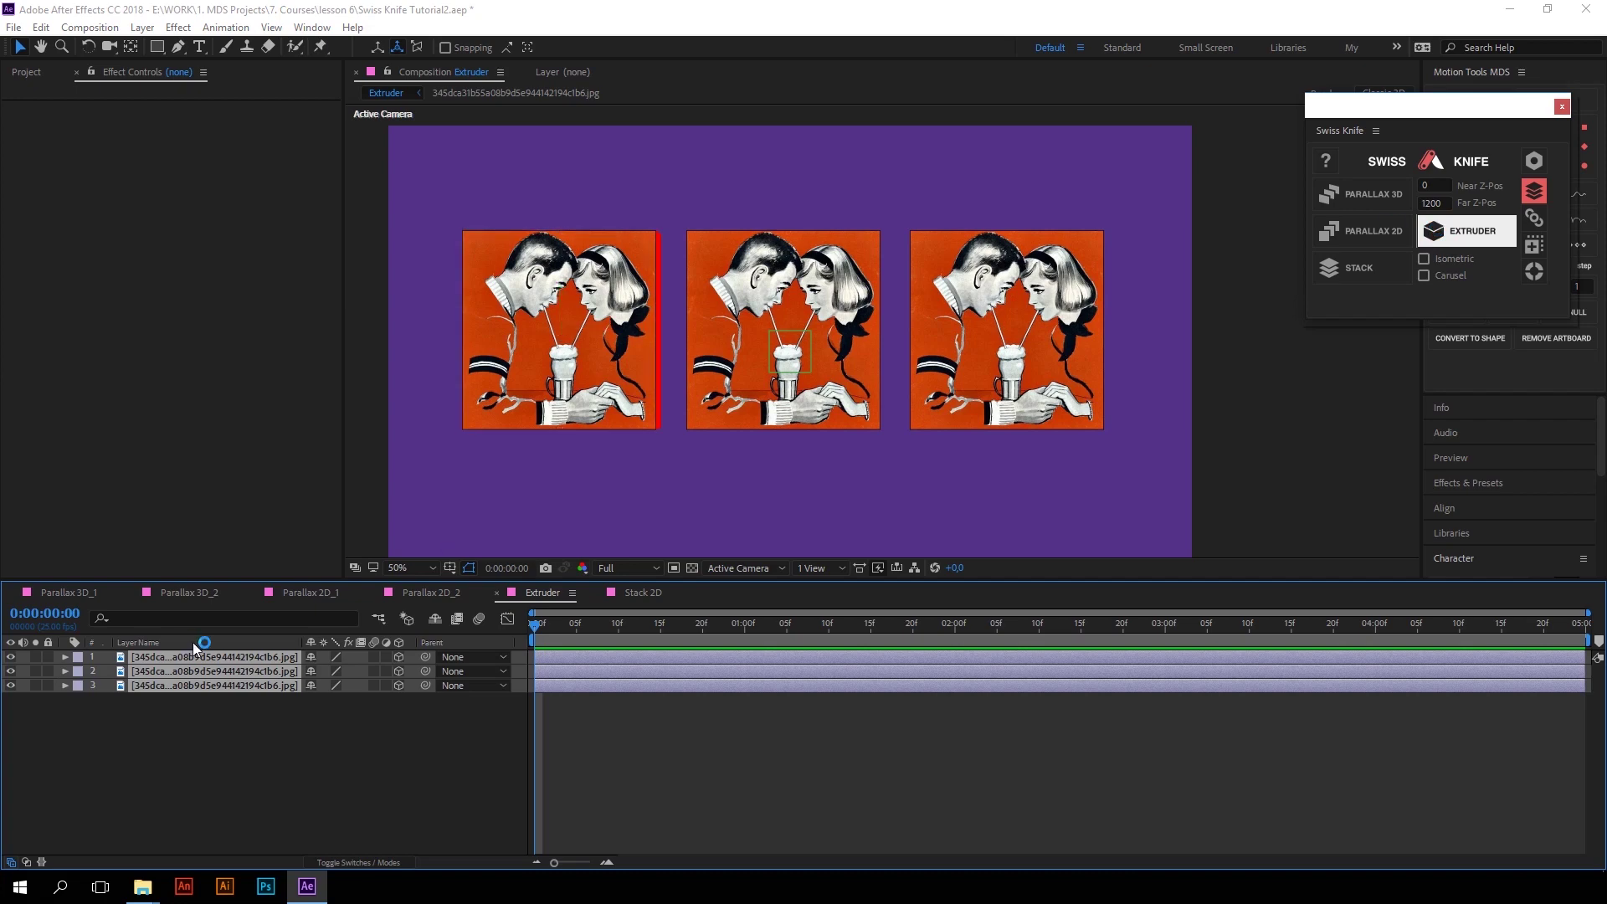
pyautogui.click(233, 699)
pyautogui.keyDown('shift'); pyautogui.click(233, 671); pyautogui.keyUp('shift')
pyautogui.press('r')
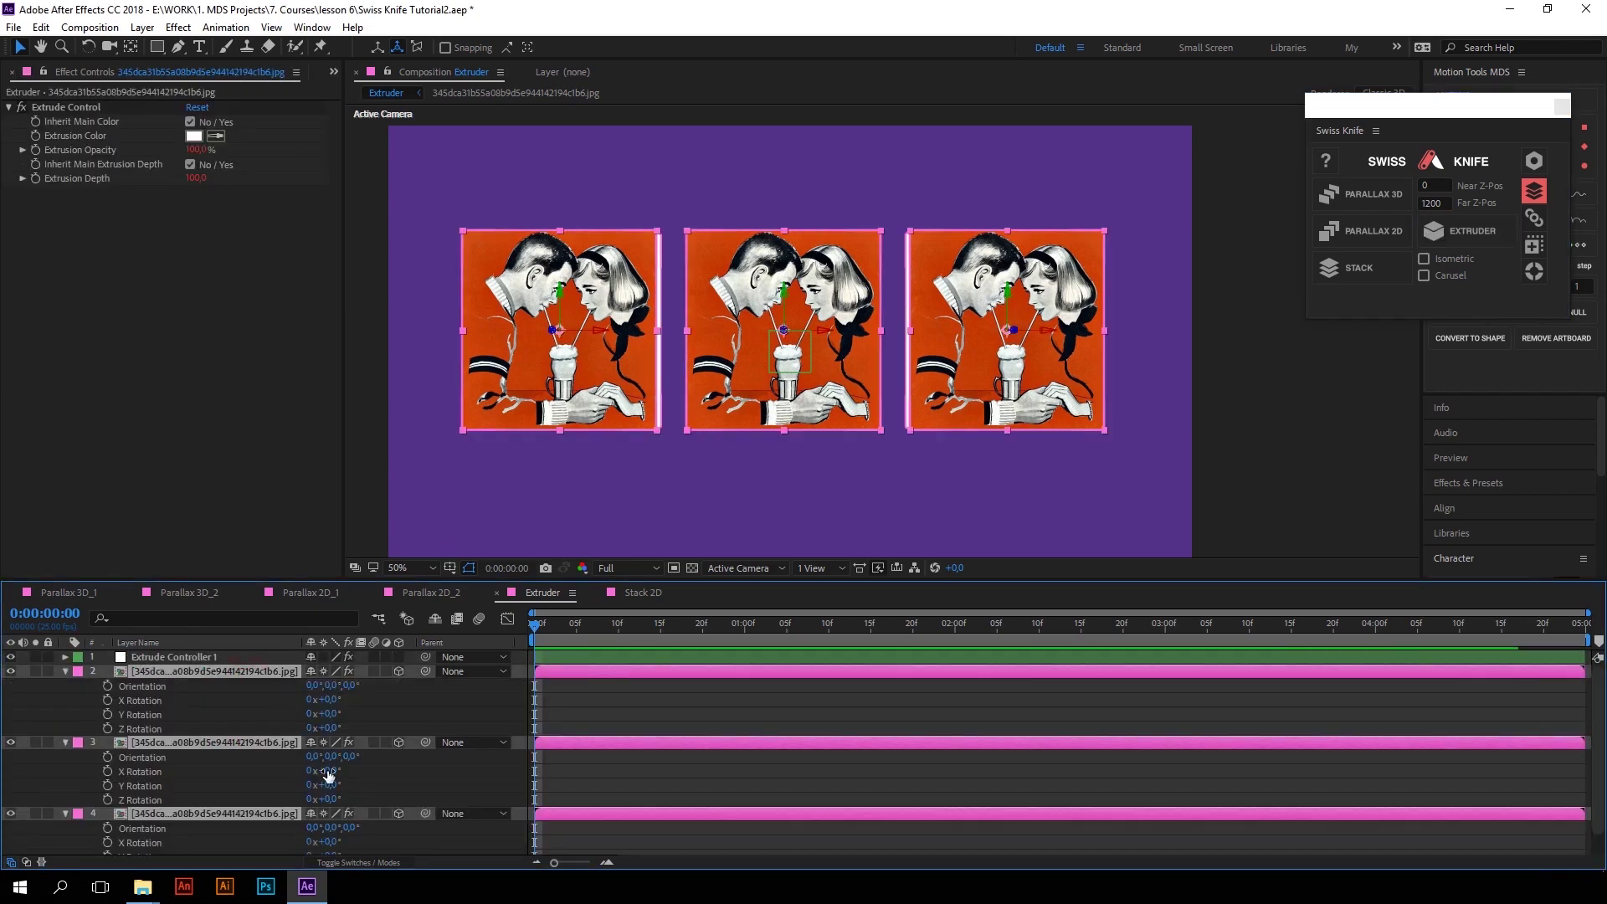
pyautogui.moveTo(331, 782); pyautogui.dragTo(192, 760)
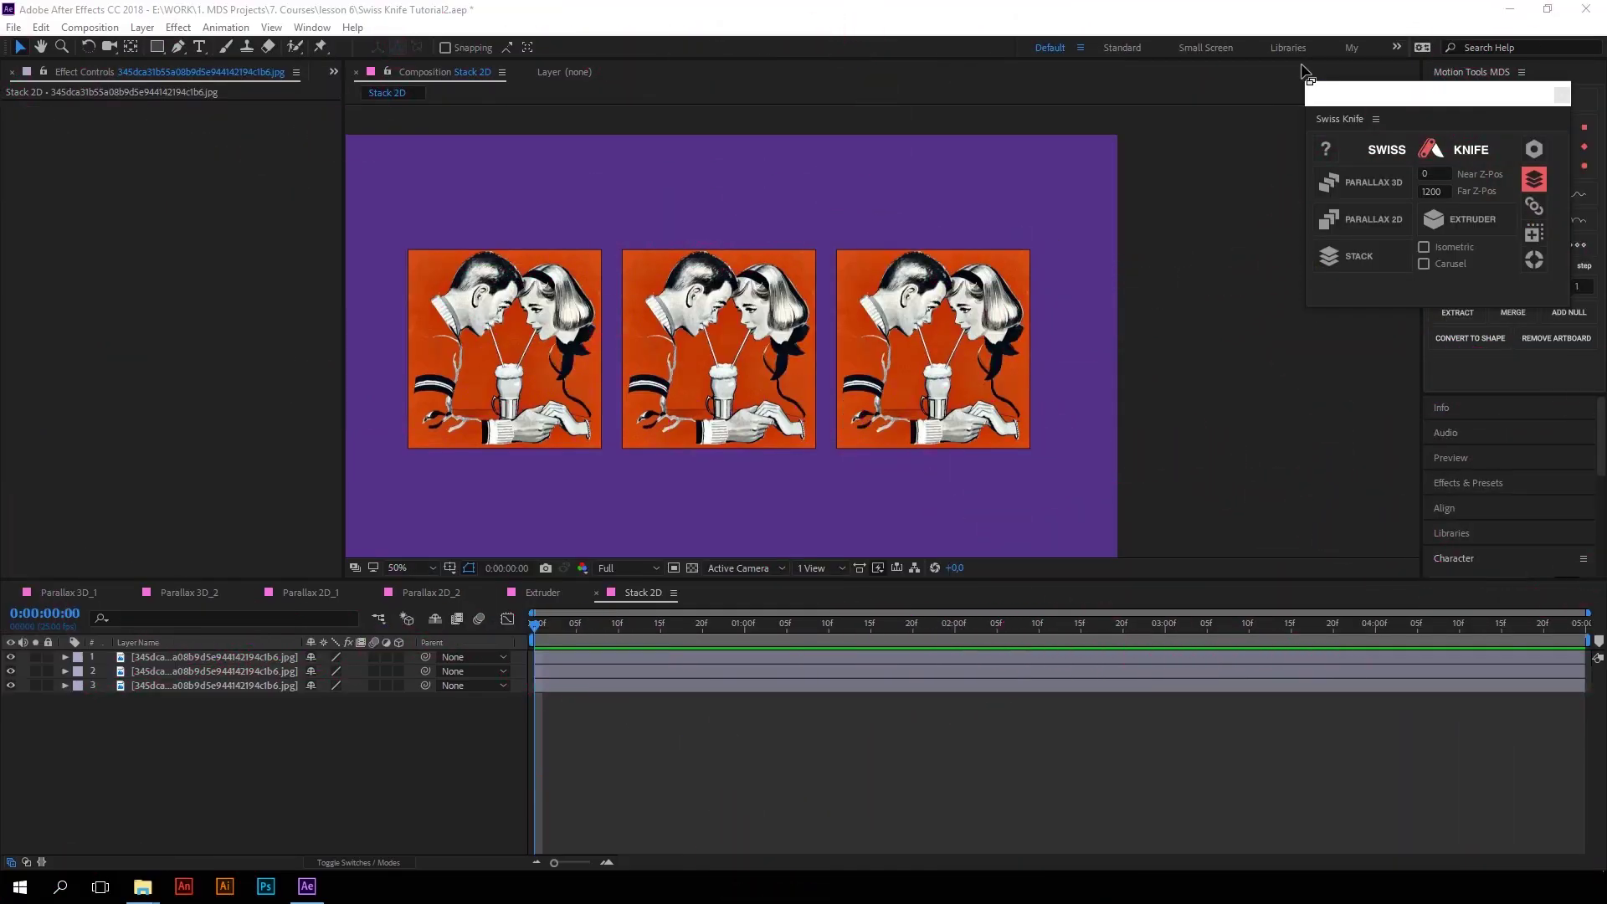
# Stack the three Stack 2D images and set Position Offset to -74, -29, Rotation Offset to 5° and Index Offset to -0.5 on the stack controller
pyautogui.hotkey('ctrl', 'a')
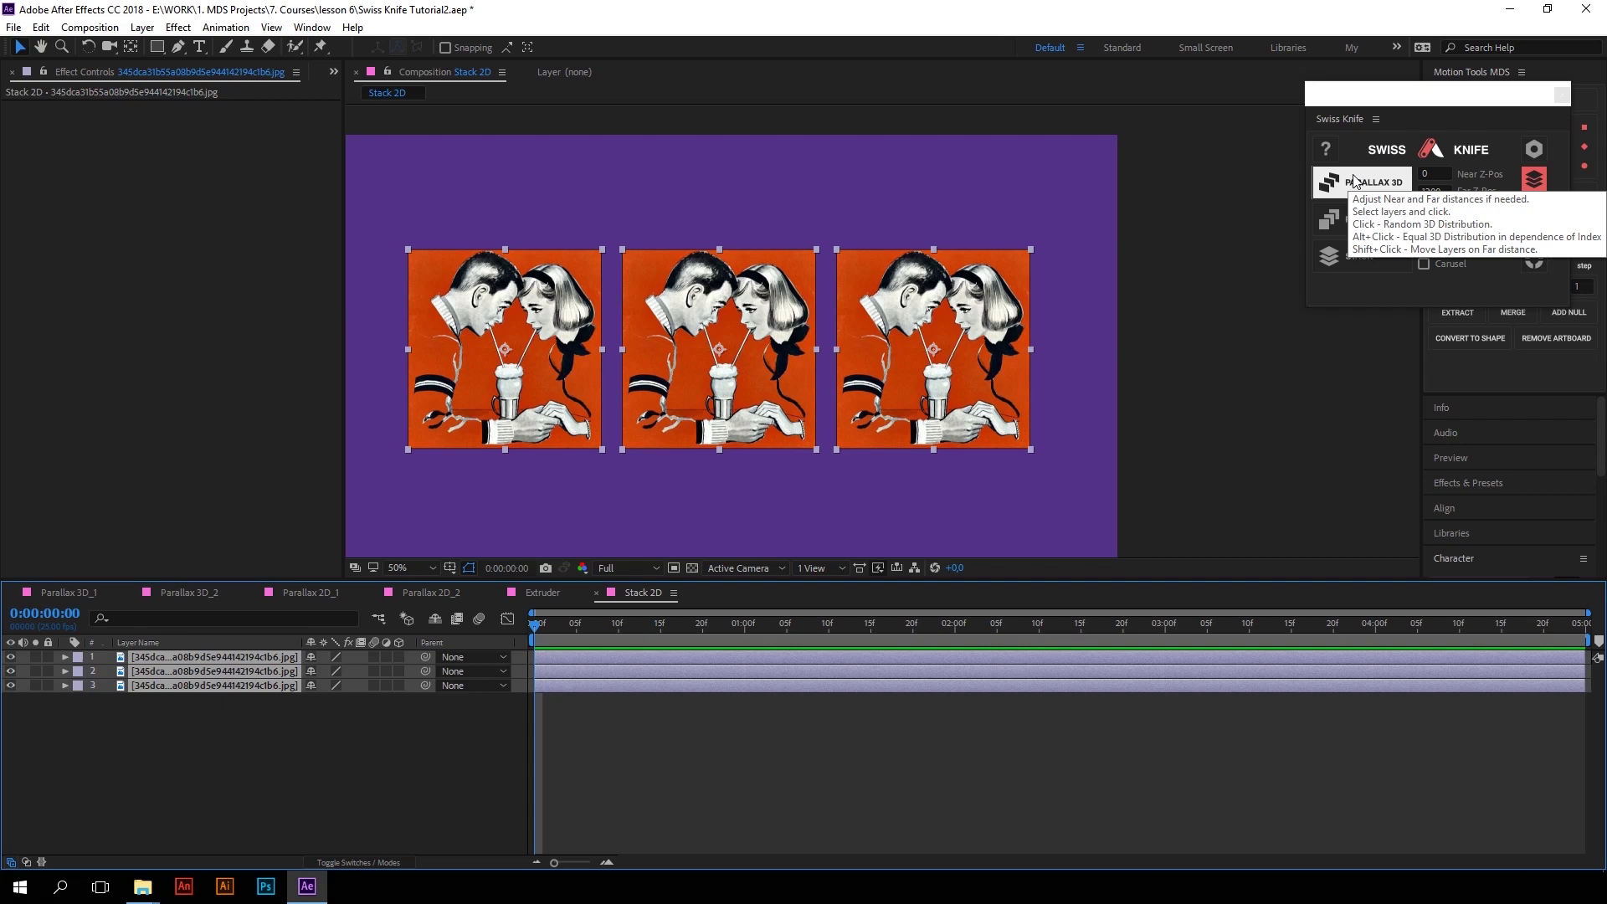
pyautogui.click(1326, 264)
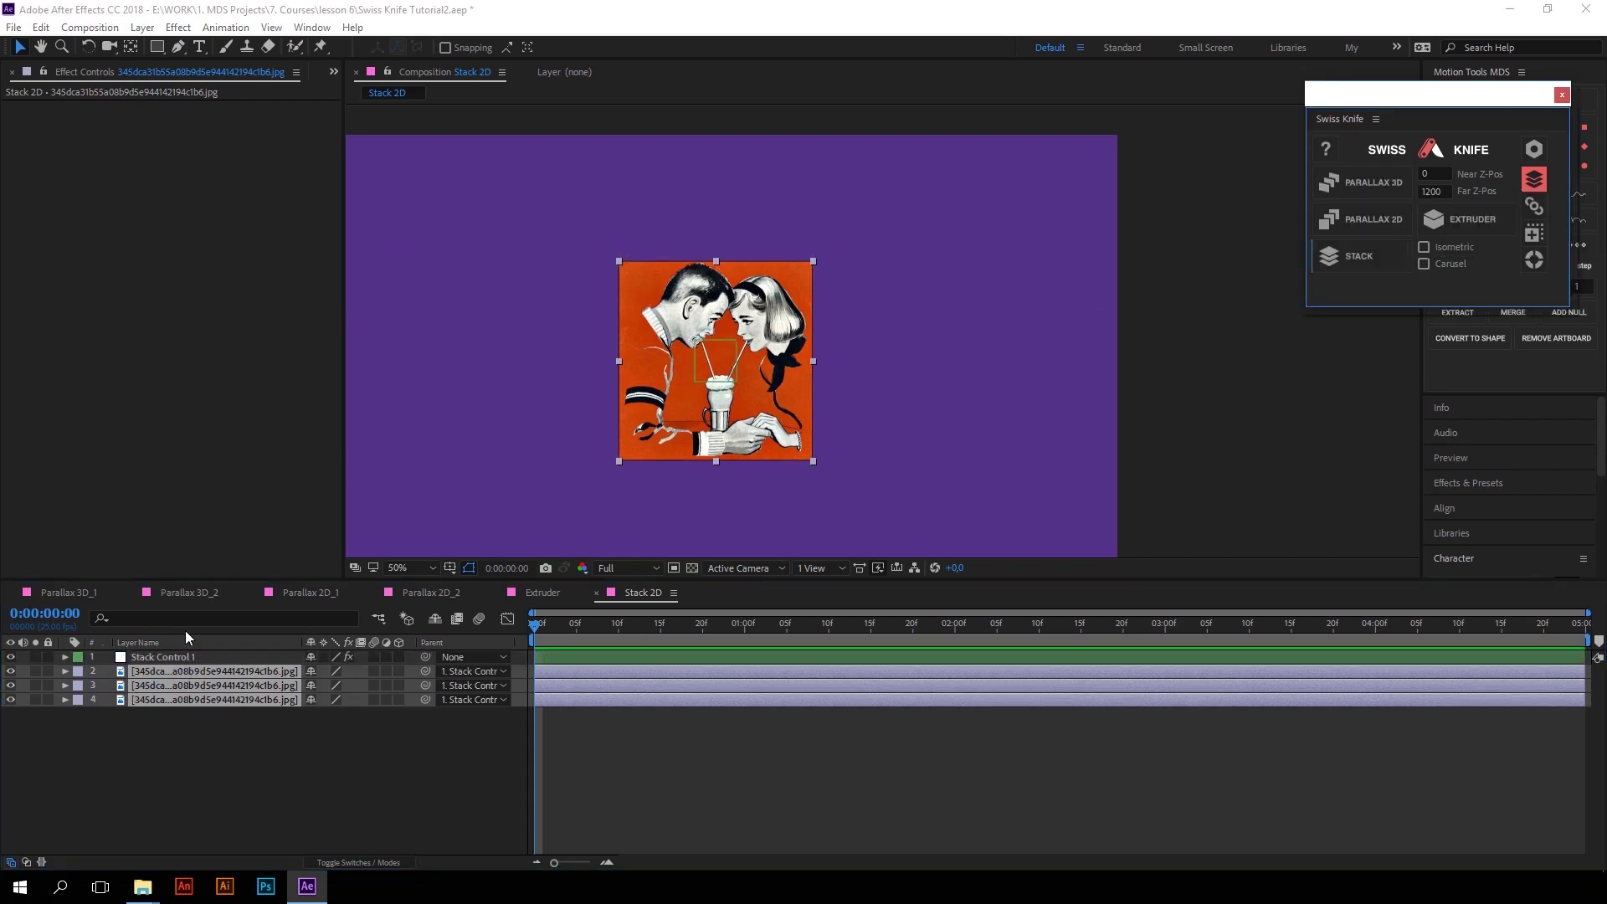
pyautogui.click(168, 658)
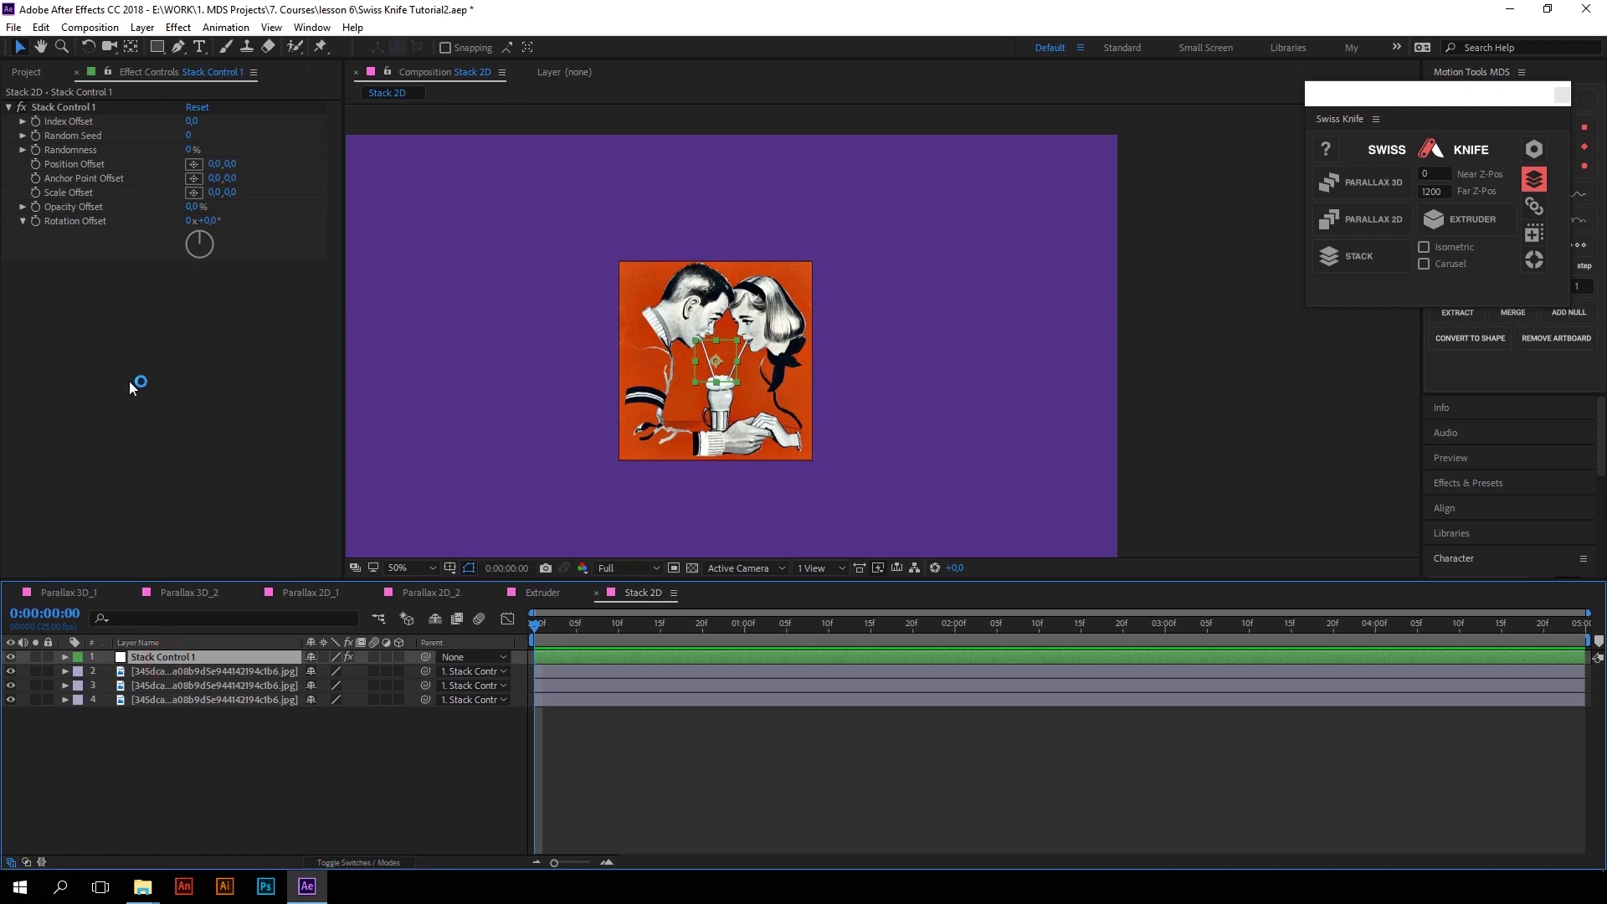
pyautogui.moveTo(226, 164); pyautogui.dragTo(212, 229)
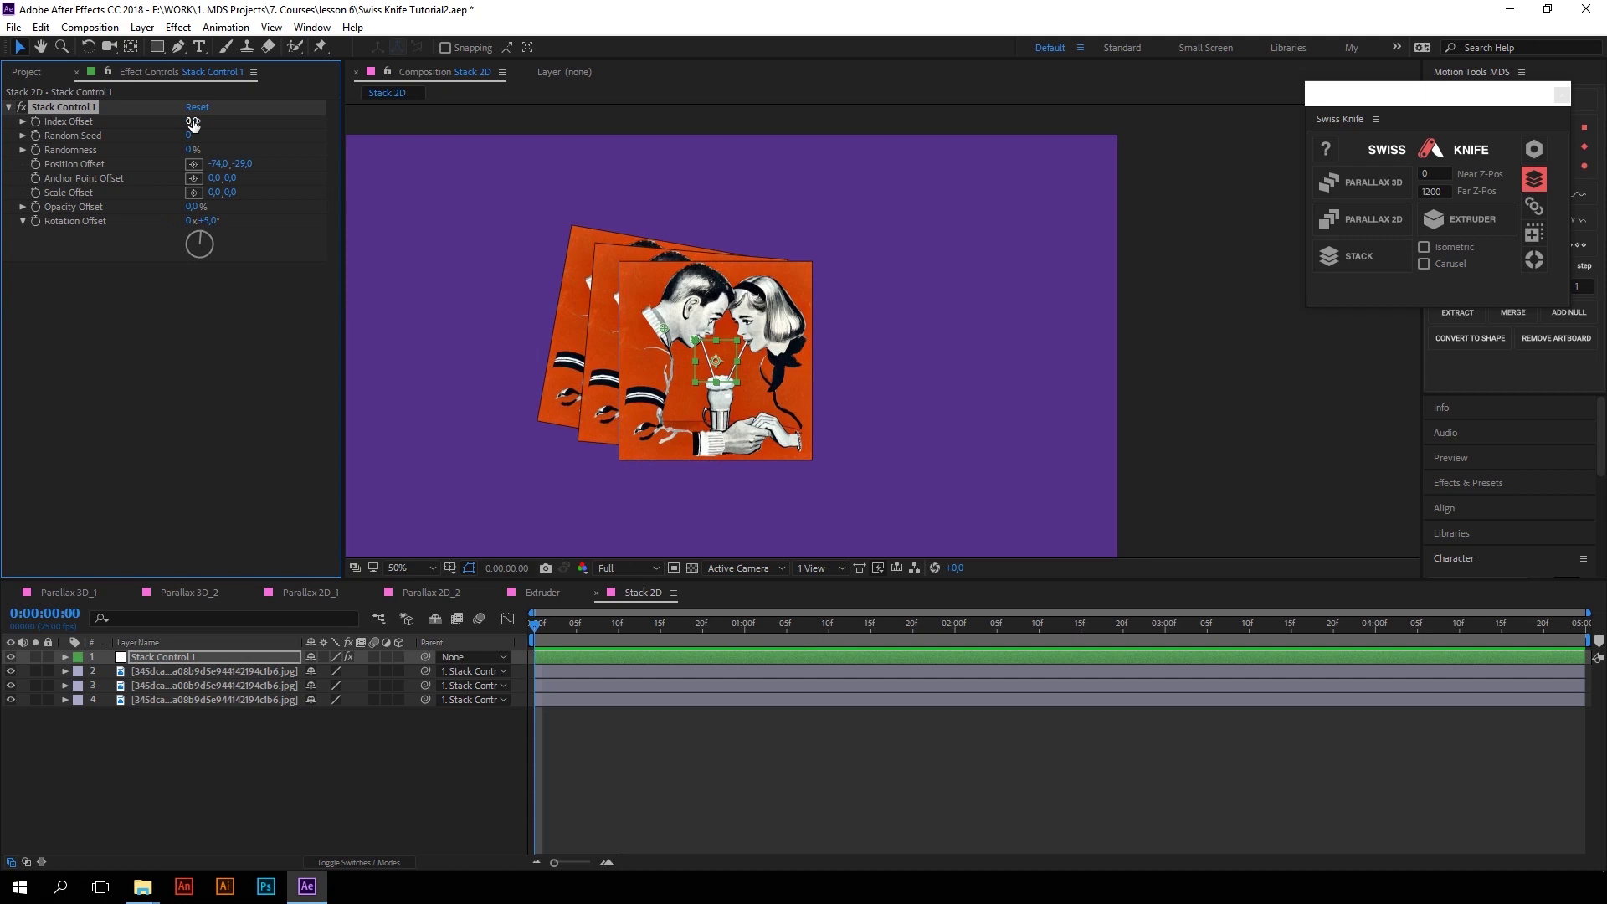
pyautogui.moveTo(193, 124); pyautogui.dragTo(161, 360)
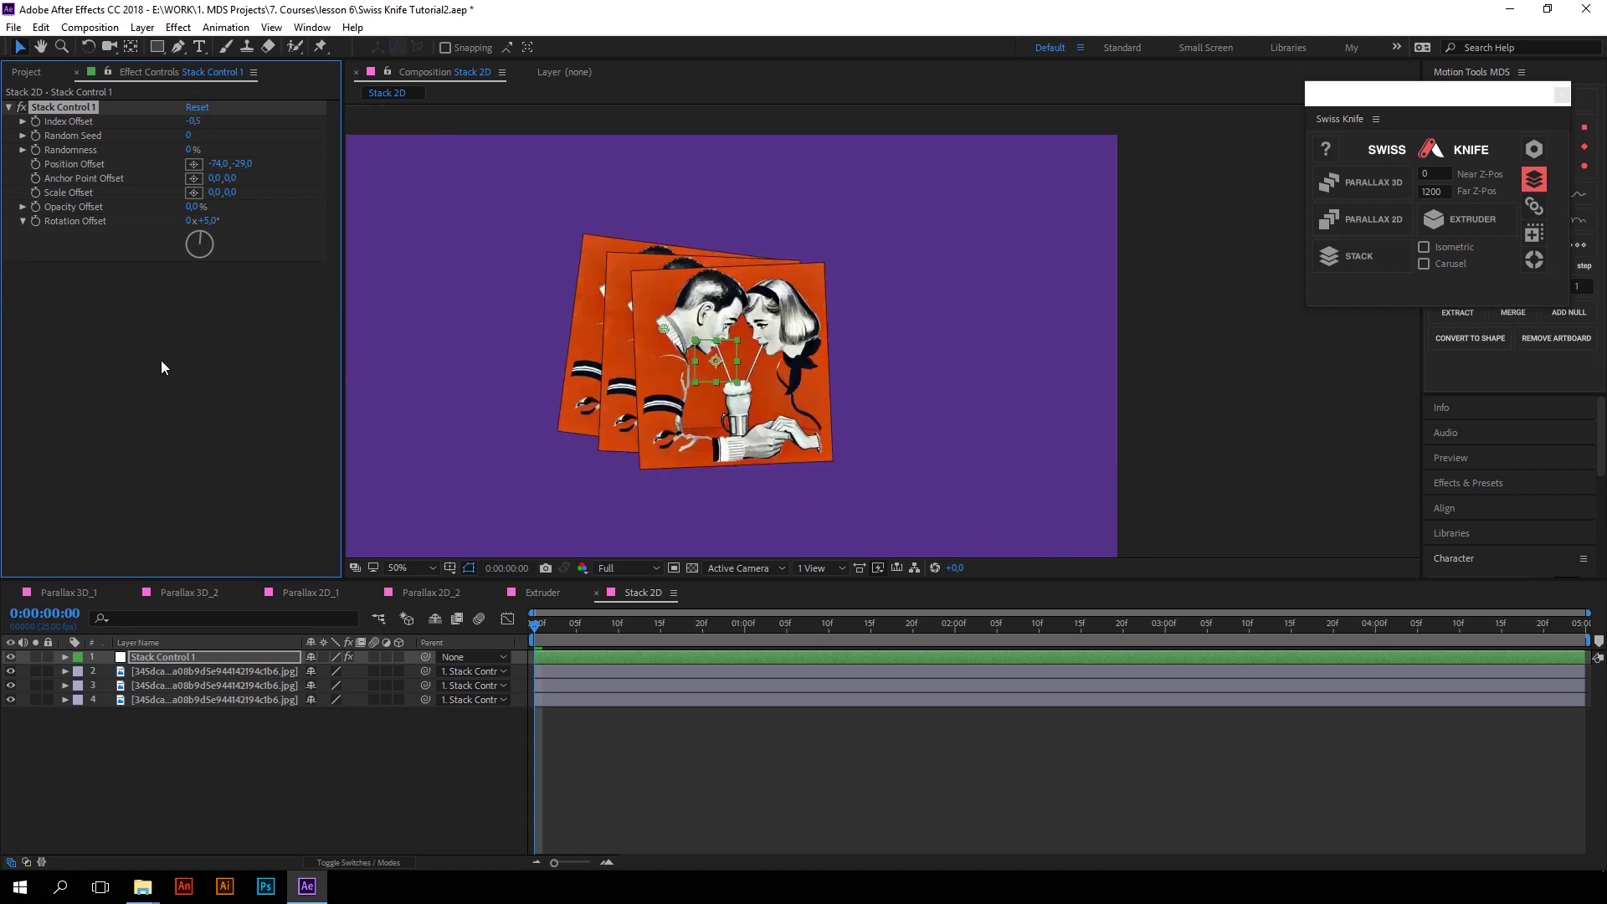
# Duplicate the last stacked image layer until the fan holds eight copies
pyautogui.click(200, 700)
pyautogui.hotkey('ctrl', 'd')
pyautogui.hotkey('ctrl', 'd')
pyautogui.hotkey('ctrl', 'd')
pyautogui.hotkey('ctrl', 'd')
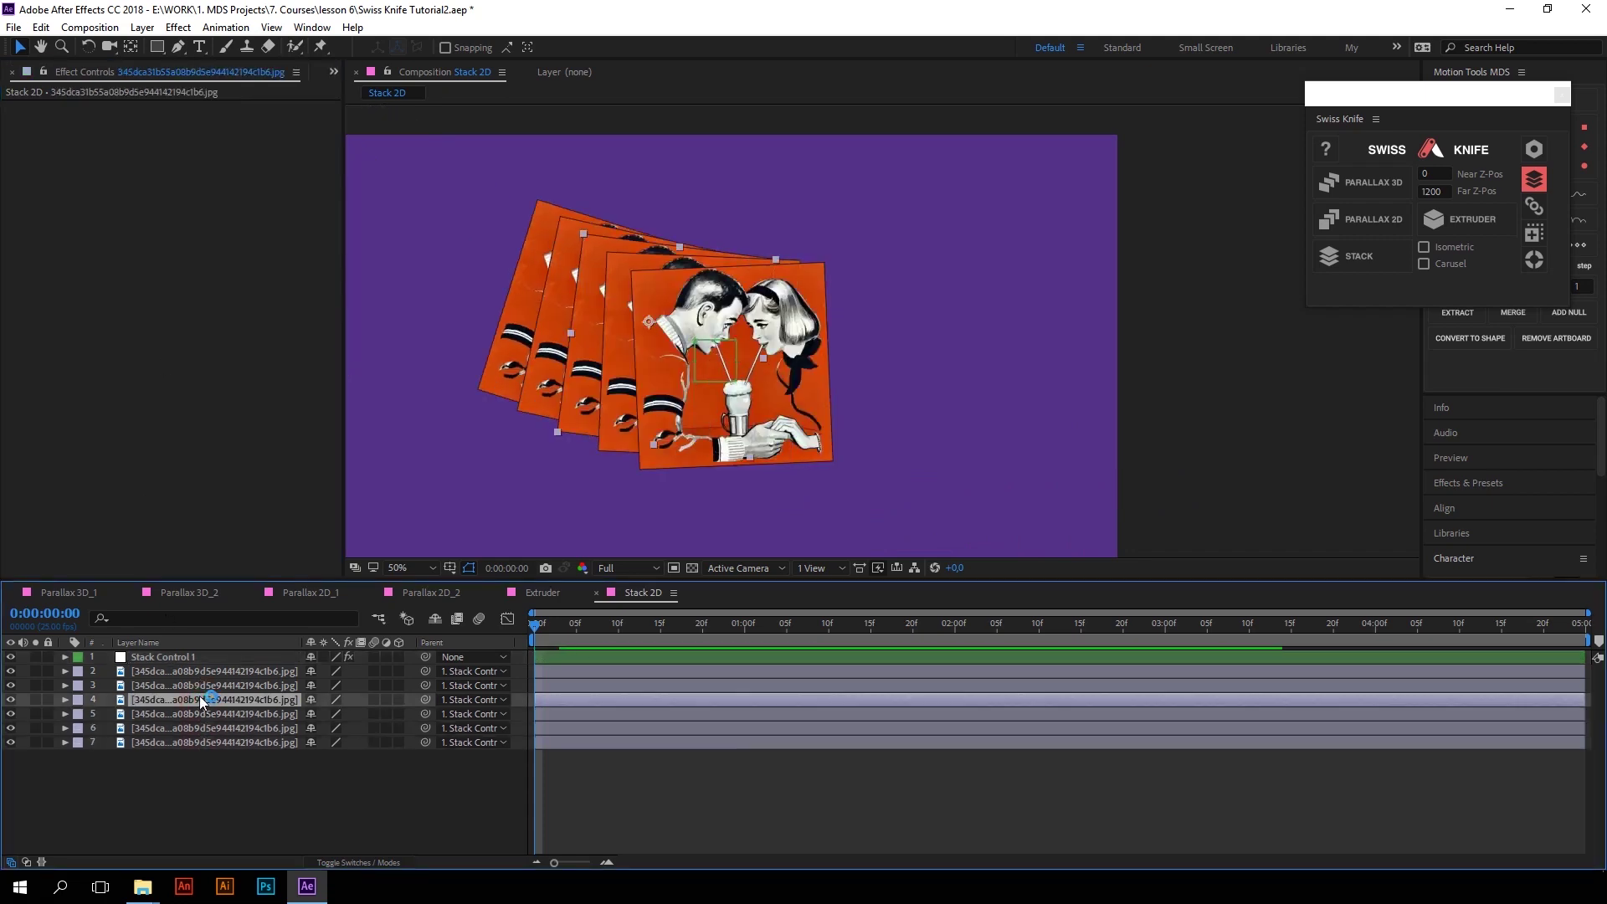
# Animate Index Offset on Stack Control 1 with two eased keyframes, the first at 22.9 at the start of the timeline
pyautogui.click(167, 656)
pyautogui.press('p')
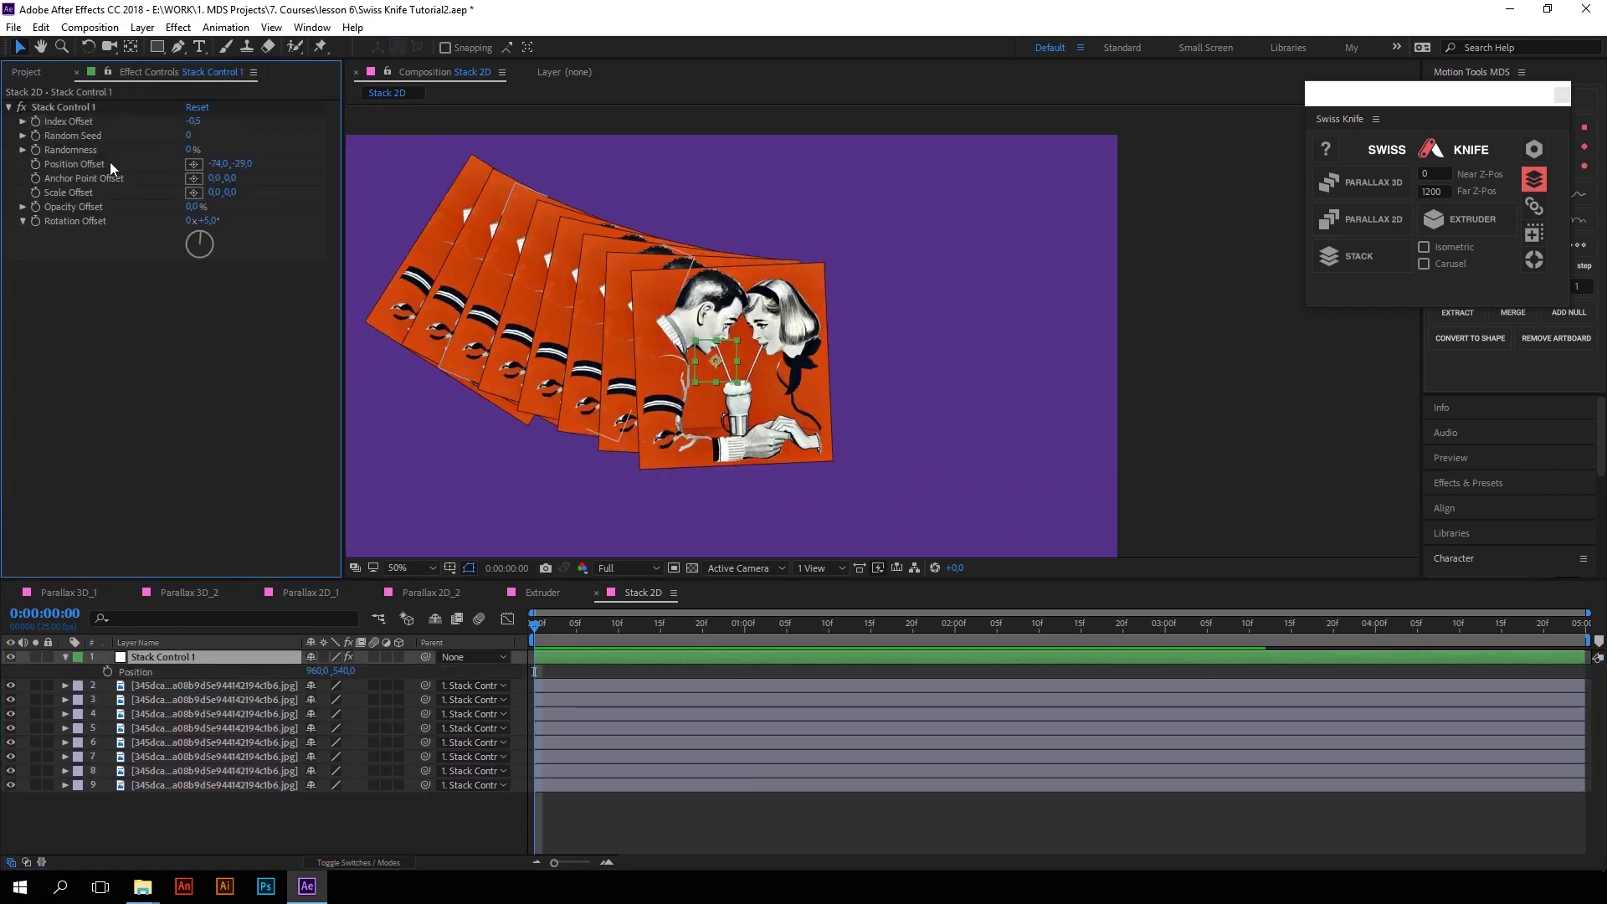
pyautogui.click(39, 120)
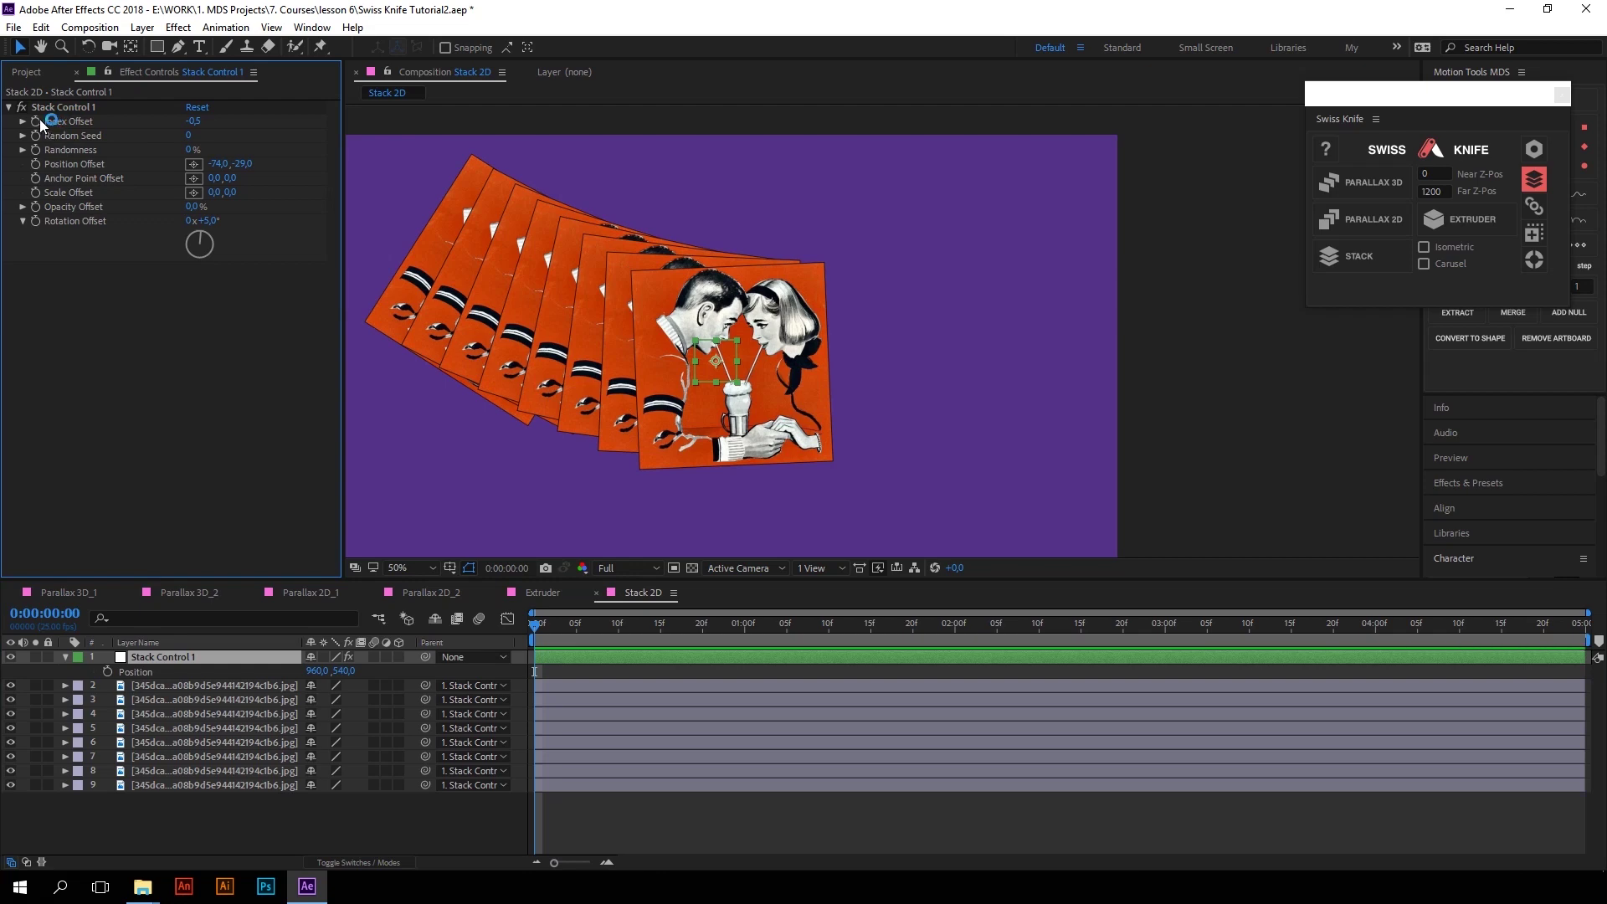
pyautogui.press('u')
pyautogui.click(313, 685)
pyautogui.moveTo(267, 675); pyautogui.dragTo(519, 680)
pyautogui.press(',')
pyautogui.press(',')
pyautogui.moveTo(593, 621); pyautogui.dragTo(702, 618)
pyautogui.moveTo(314, 685); pyautogui.dragTo(90, 686)
pyautogui.press('F9')
# Slow the stack animation by moving the second Index Offset keyframe to about 0:00:02:09, and preview it with the composition fitted to the viewer
pyautogui.moveTo(702, 625); pyautogui.dragTo(534, 625)
pyautogui.press('space')
pyautogui.press('space')
pyautogui.moveTo(702, 686); pyautogui.dragTo(1030, 686)
pyautogui.moveTo(855, 625); pyautogui.dragTo(534, 625)
pyautogui.press('space')
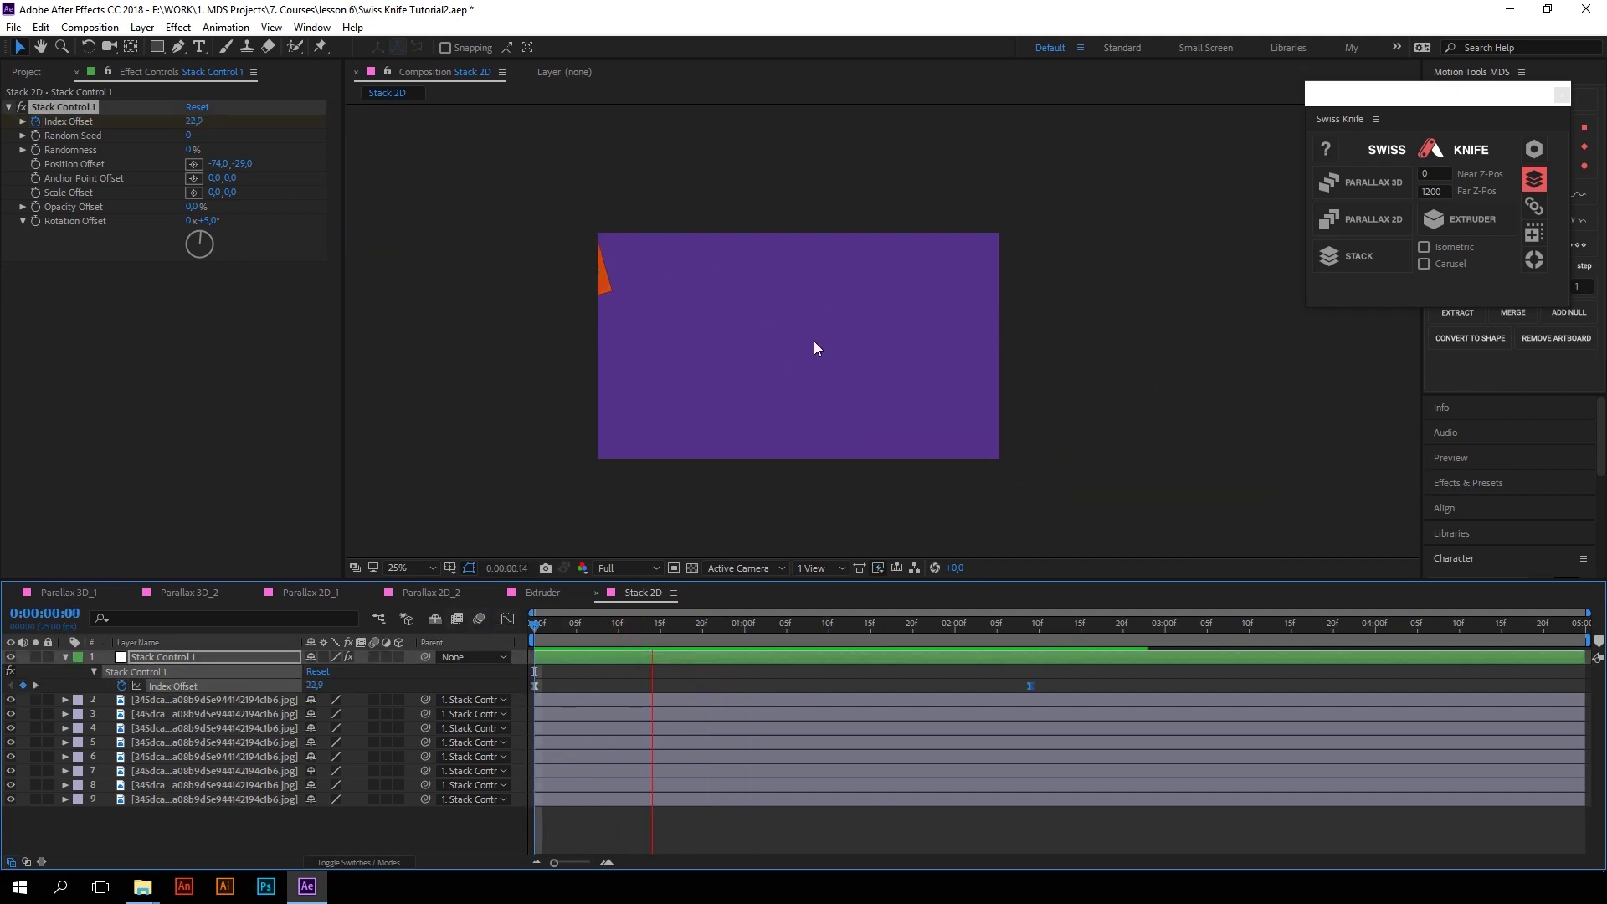
pyautogui.click(412, 568)
pyautogui.click(464, 287)
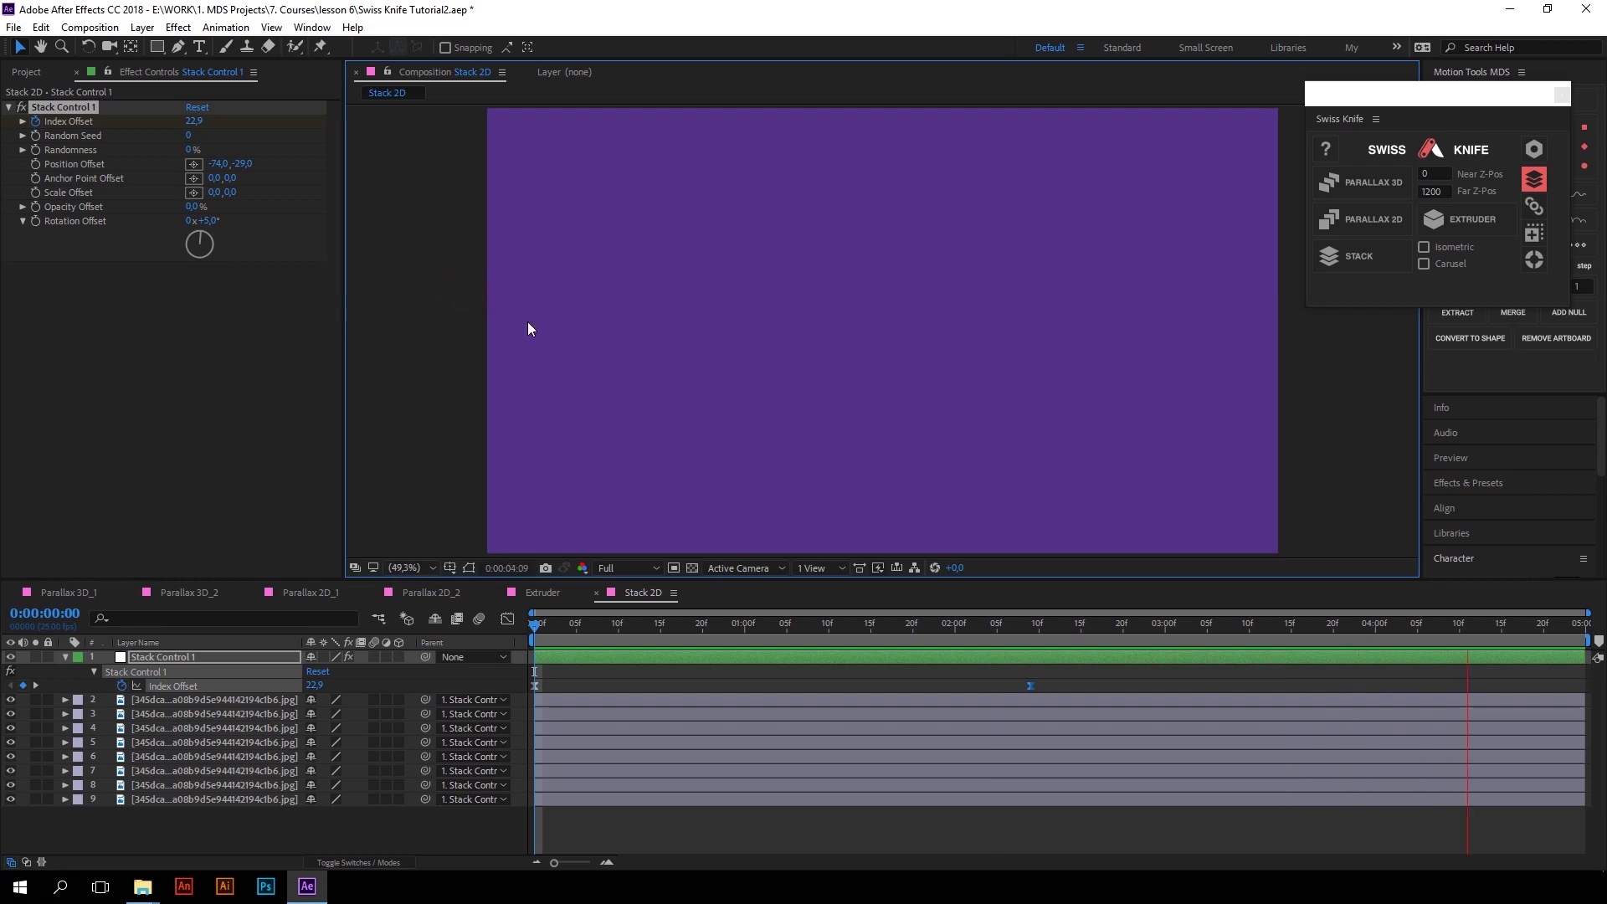
pyautogui.press('space')
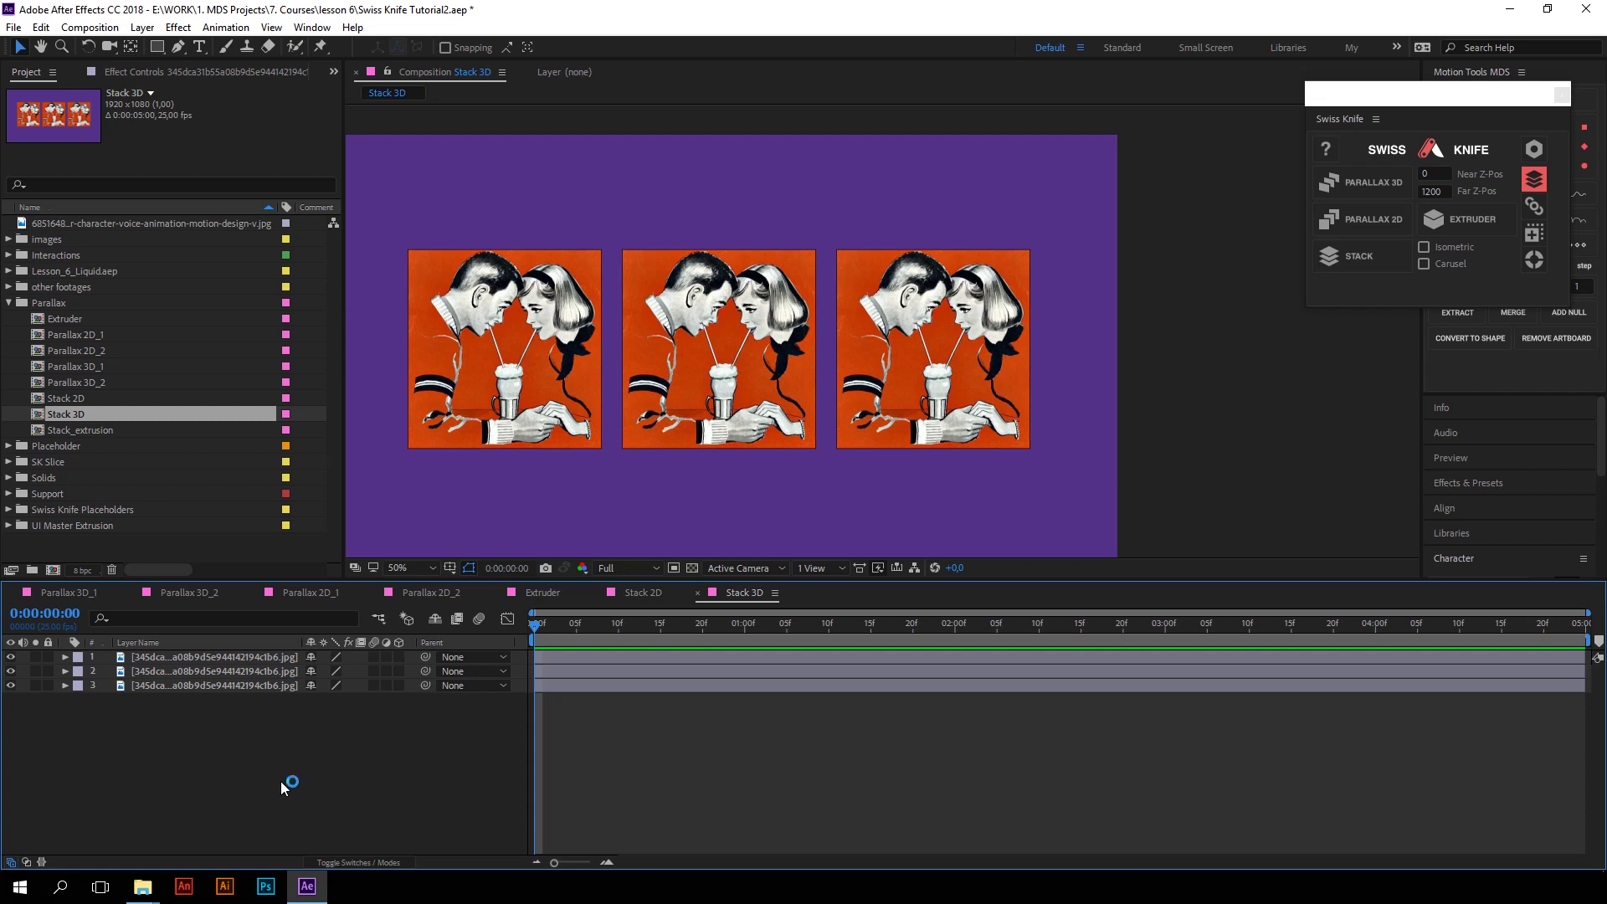
# Stack the three Stack 3D images in 3D with a Z Position Offset of 88, orbit the camera and try the stack controller's settings
pyautogui.moveTo(242, 732); pyautogui.dragTo(708, 575)
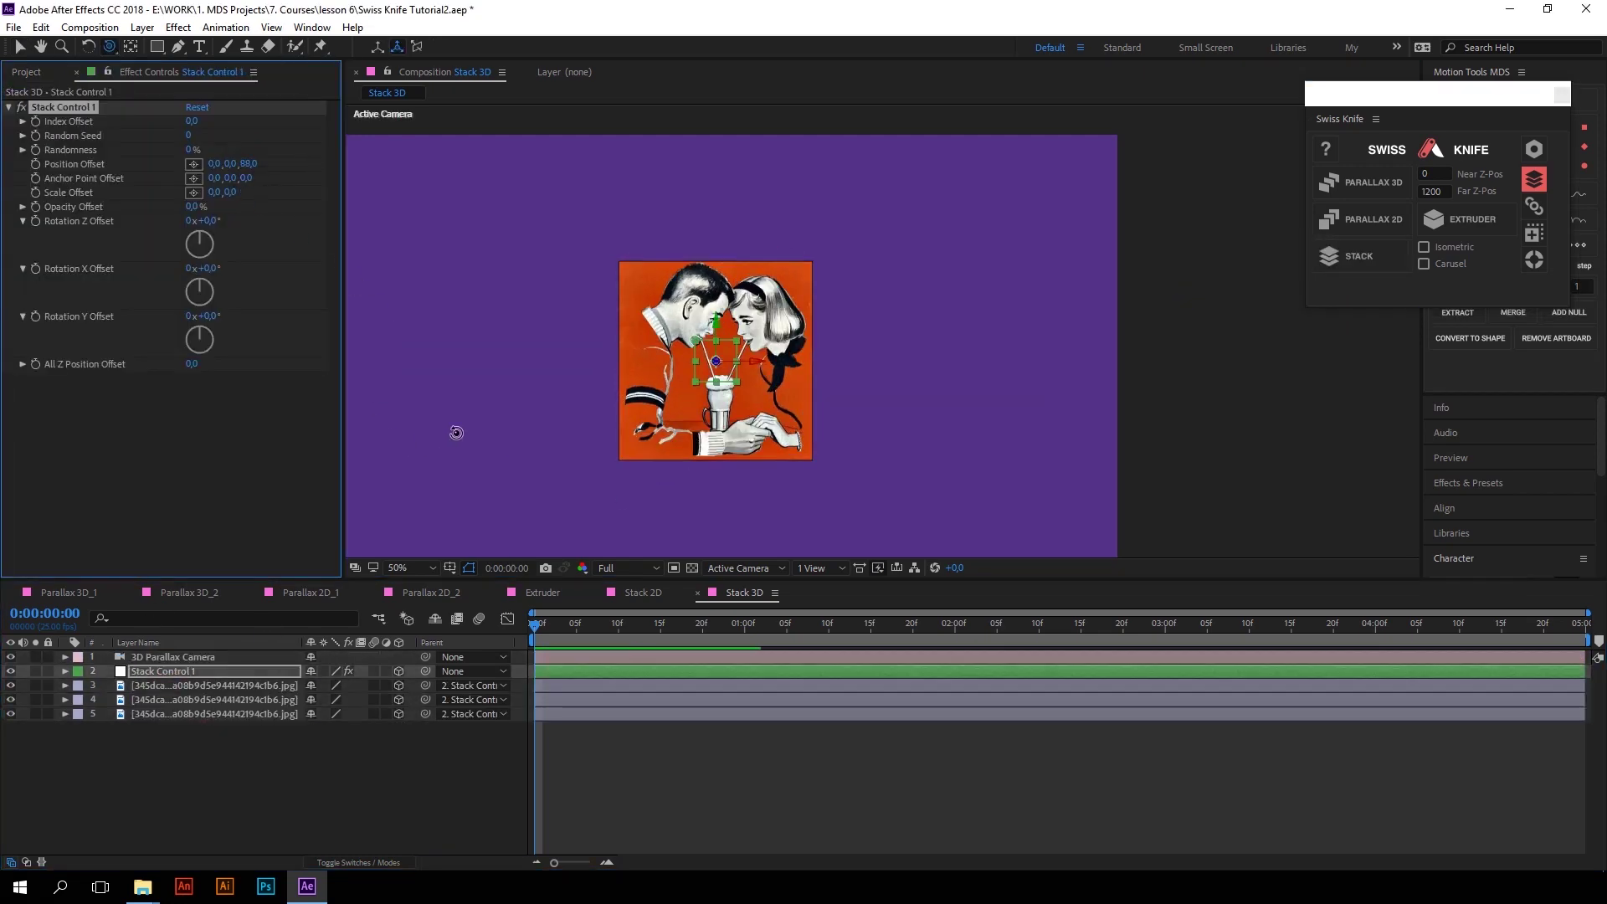
pyautogui.moveTo(795, 350); pyautogui.dragTo(848, 392)
pyautogui.click(178, 153)
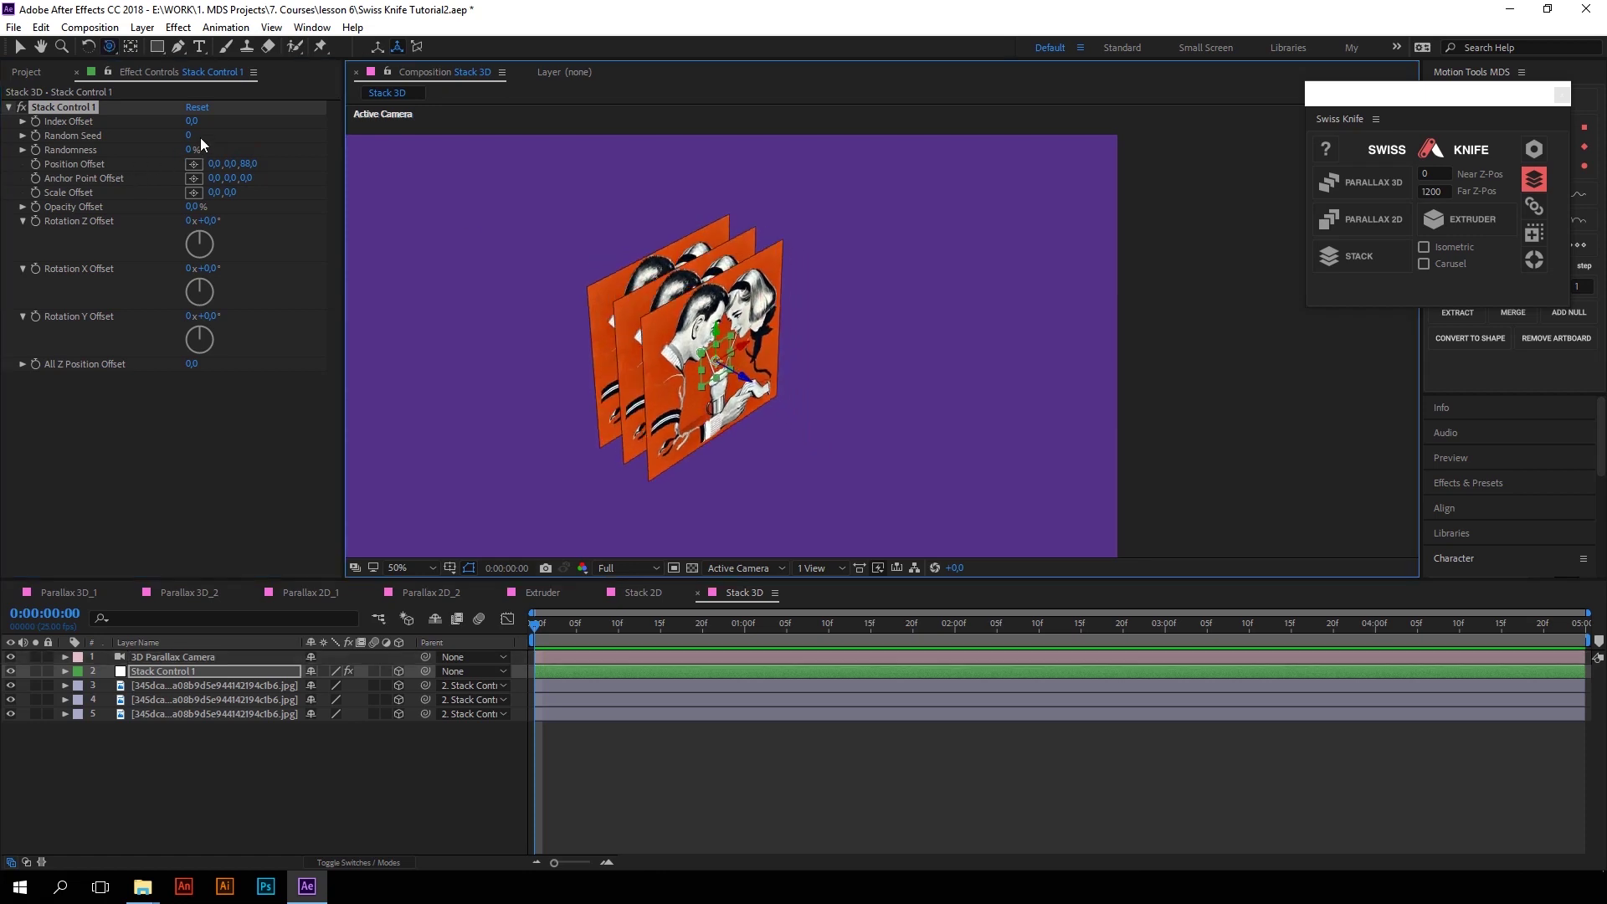
pyautogui.moveTo(192, 135); pyautogui.dragTo(243, 134)
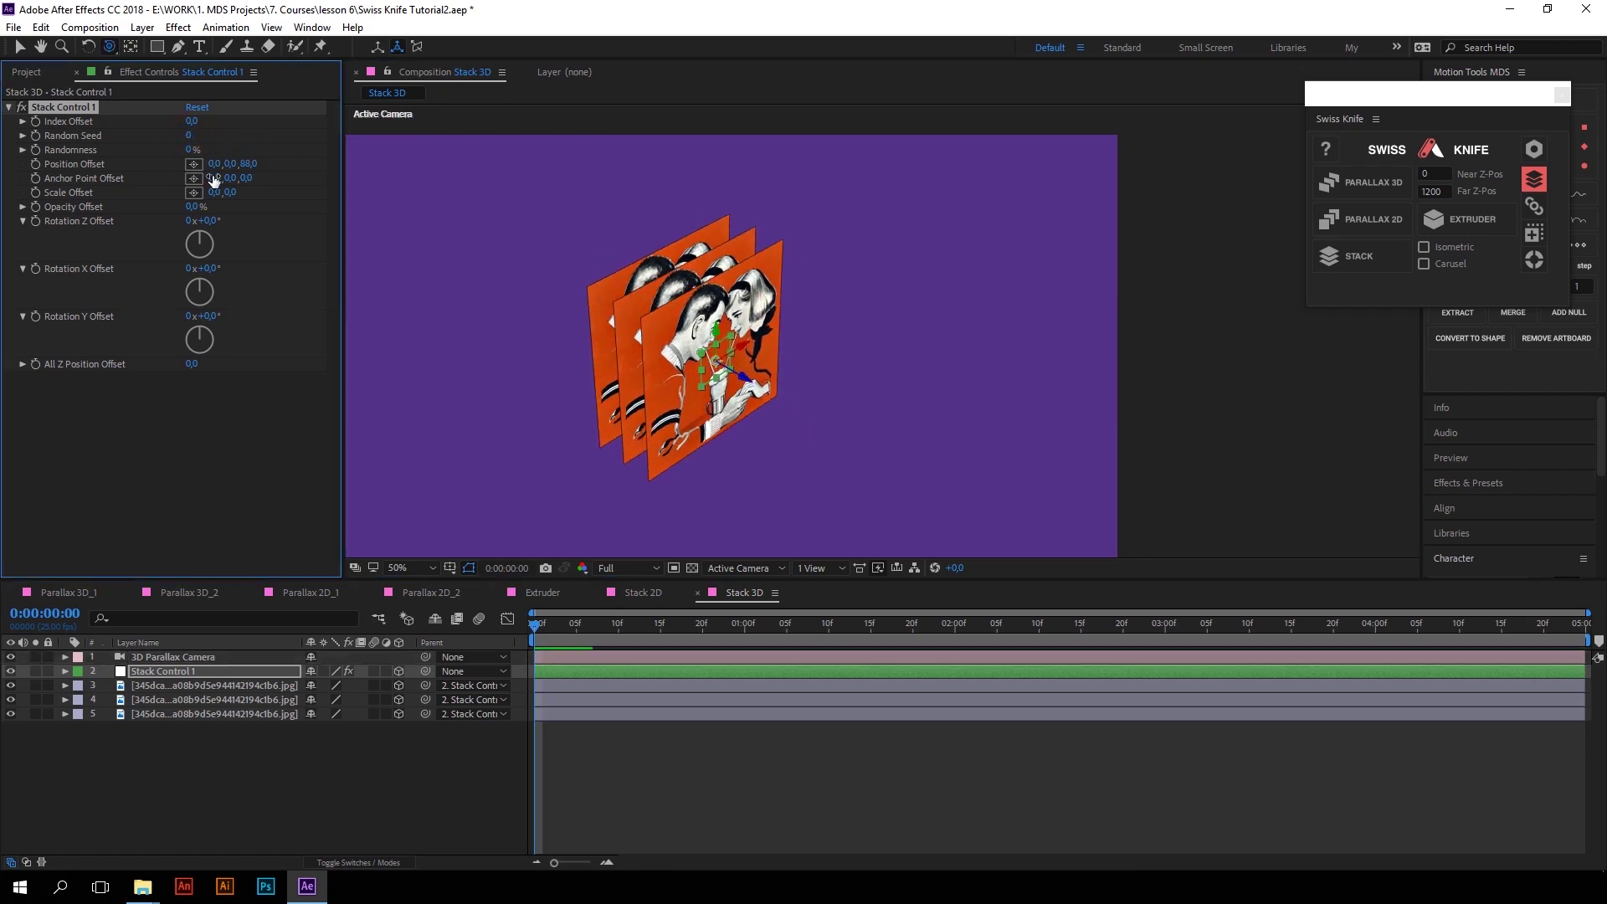
pyautogui.moveTo(203, 216); pyautogui.dragTo(235, 190)
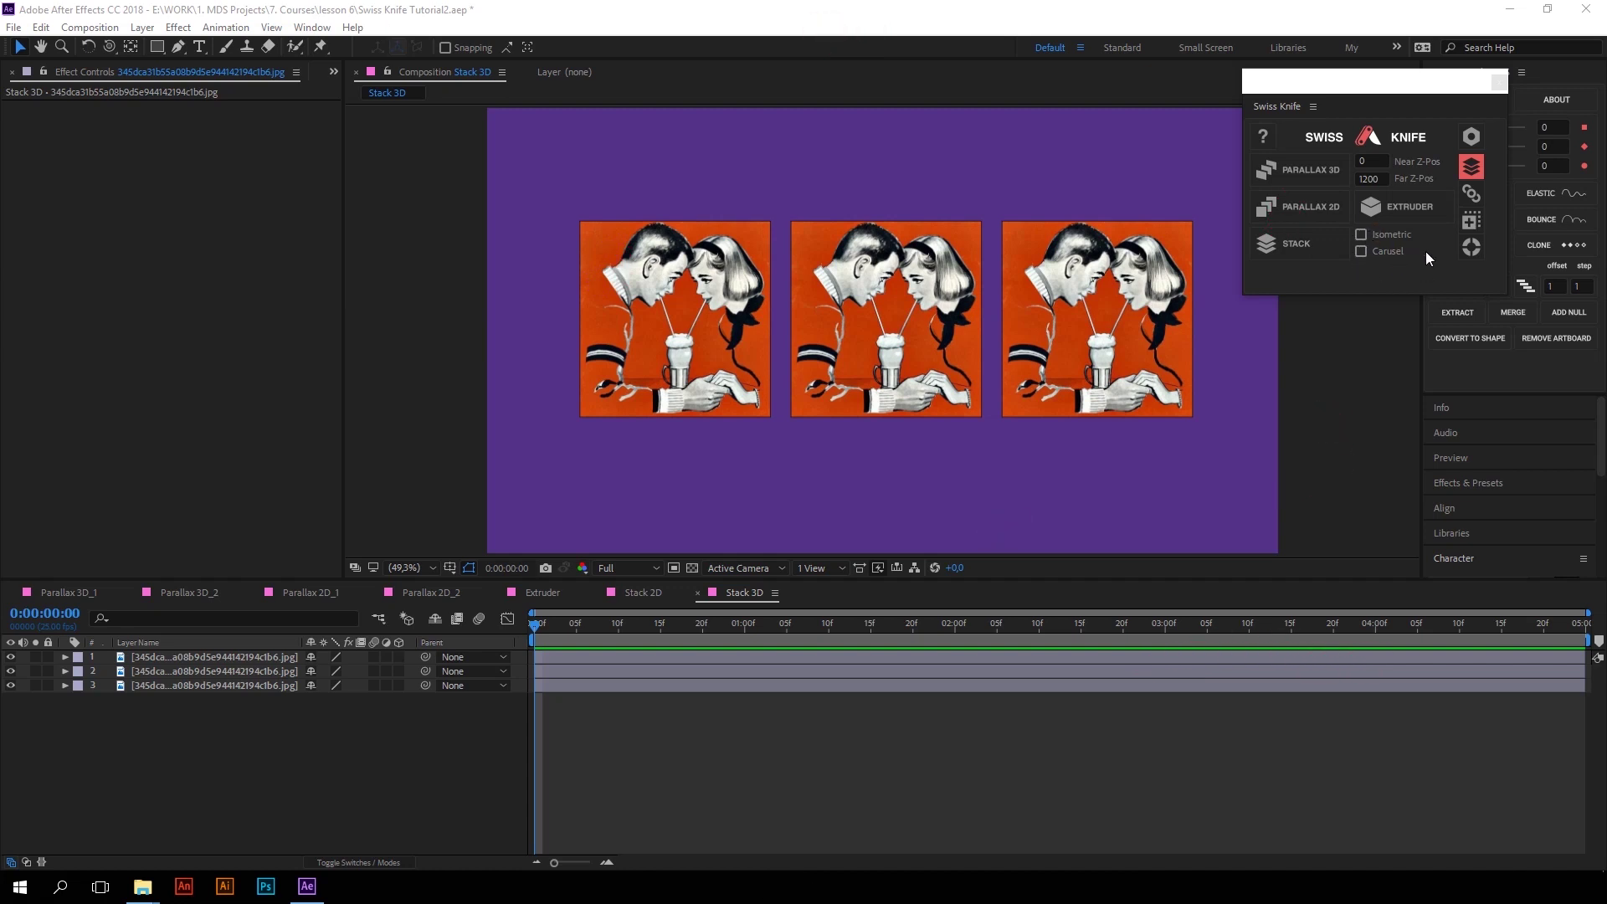
# Stack the three Stack 3D images with the Isometric option enabled and select Stack Control 1
pyautogui.click(1362, 235)
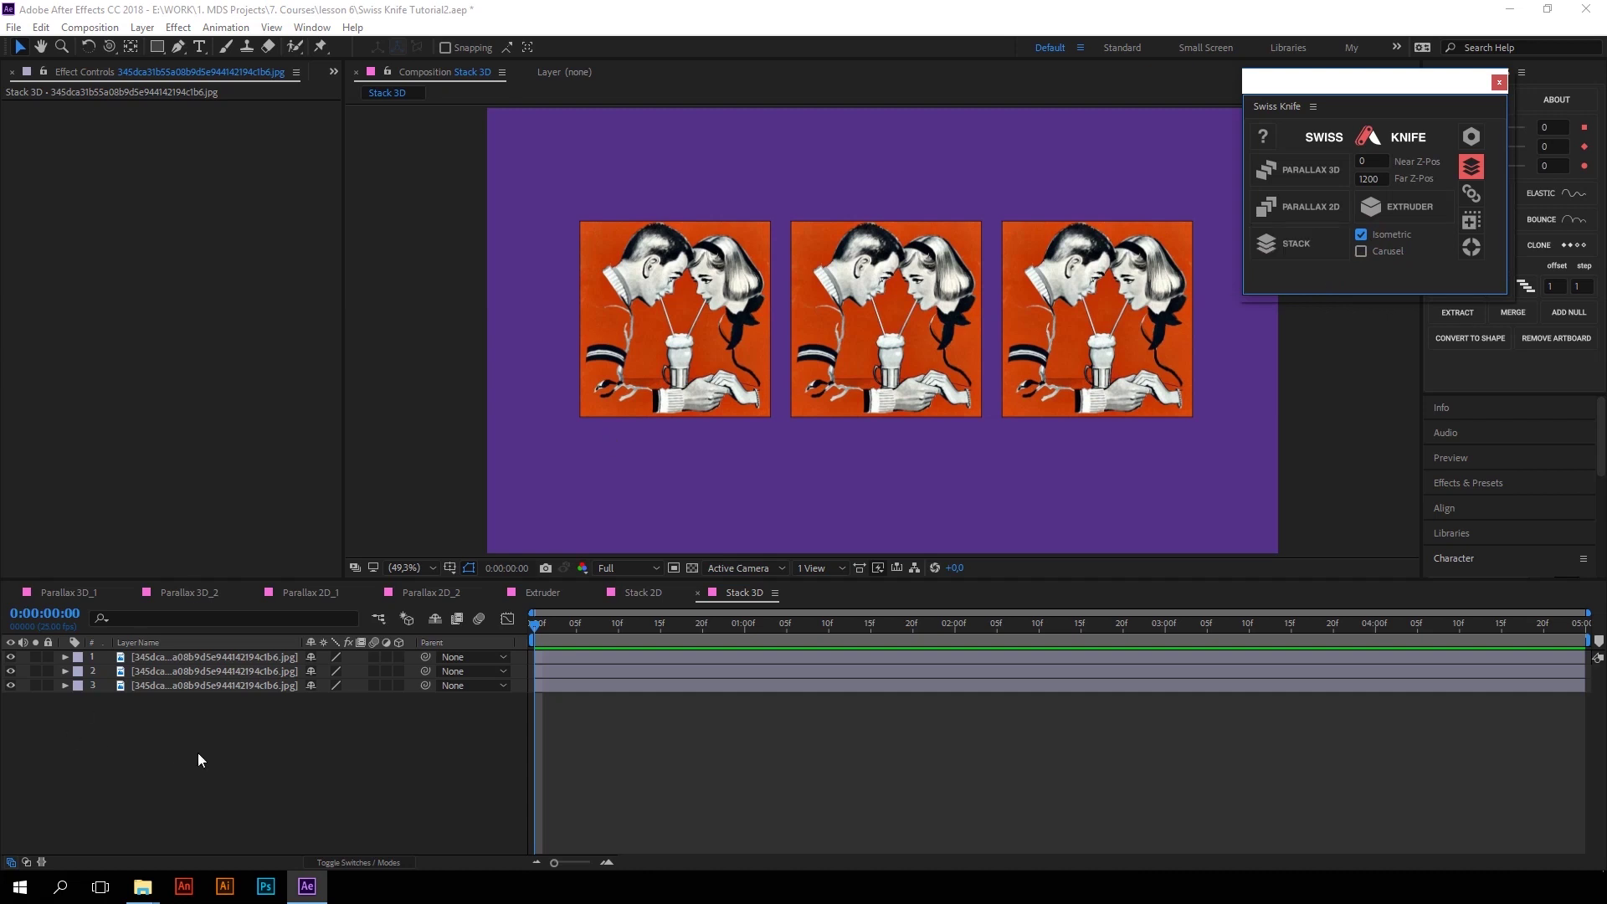
pyautogui.moveTo(197, 760); pyautogui.dragTo(213, 645)
pyautogui.click(1280, 242)
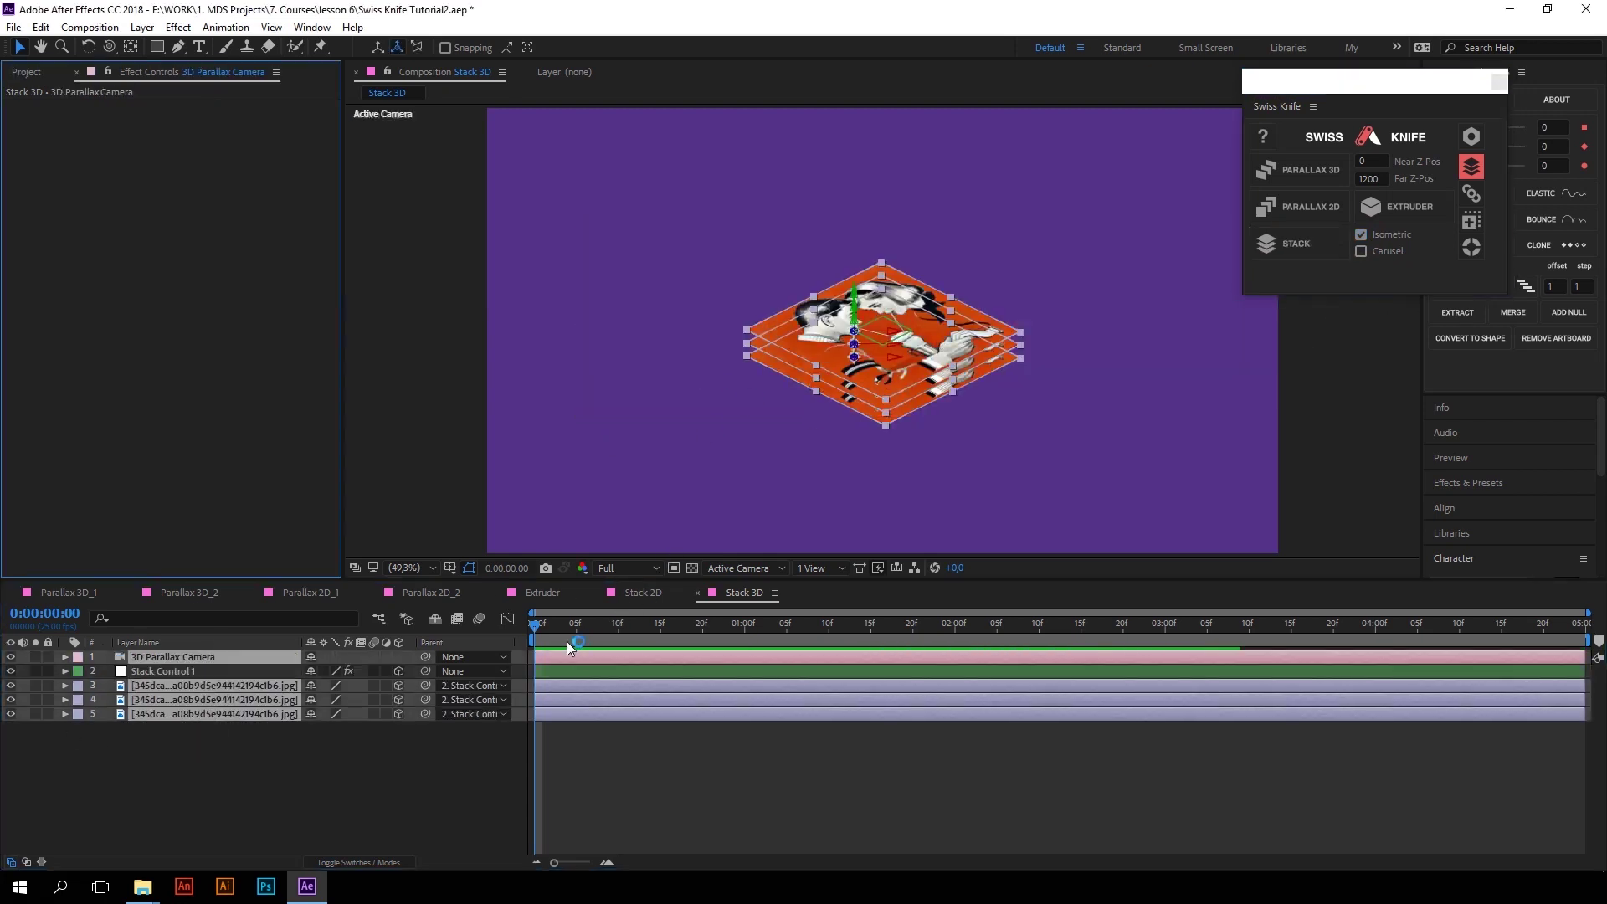
pyautogui.click(198, 671)
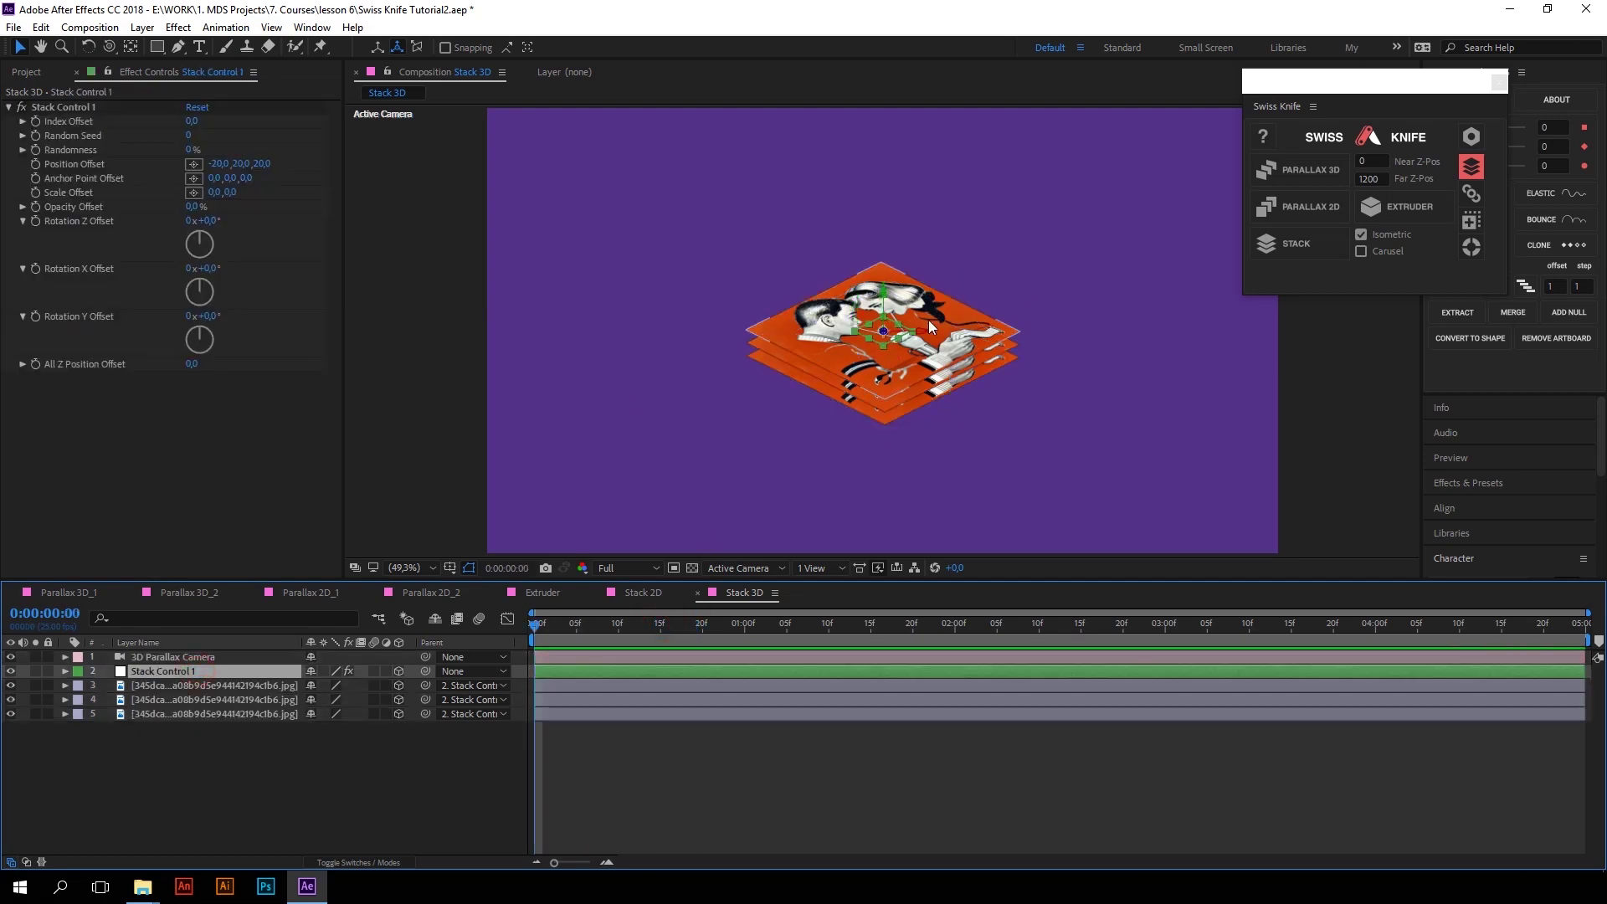
# Orbit the 3D Parallax Camera slightly around the isometric stack and undo the camera move
pyautogui.click(172, 656)
pyautogui.press('c')
pyautogui.moveTo(864, 374)
pyautogui.mouseDown()
pyautogui.moveTo(739, 355)
pyautogui.moveTo(778, 280)
pyautogui.moveTo(914, 332)
pyautogui.moveTo(869, 361)
pyautogui.mouseUp()
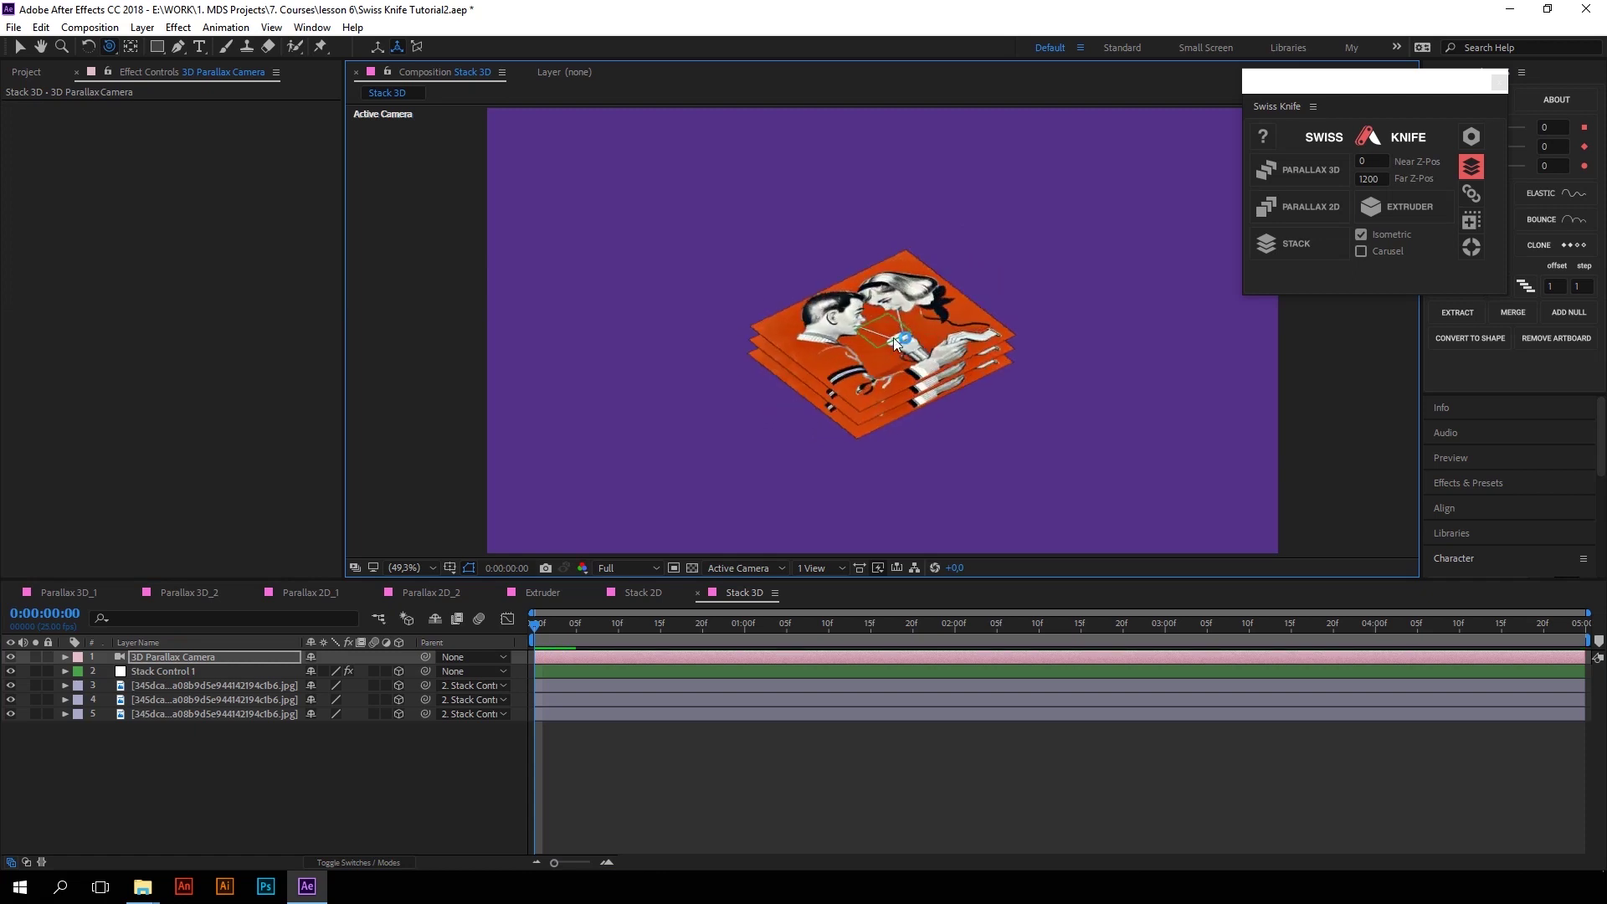
pyautogui.hotkey('ctrl', 'z')
pyautogui.click(191, 671)
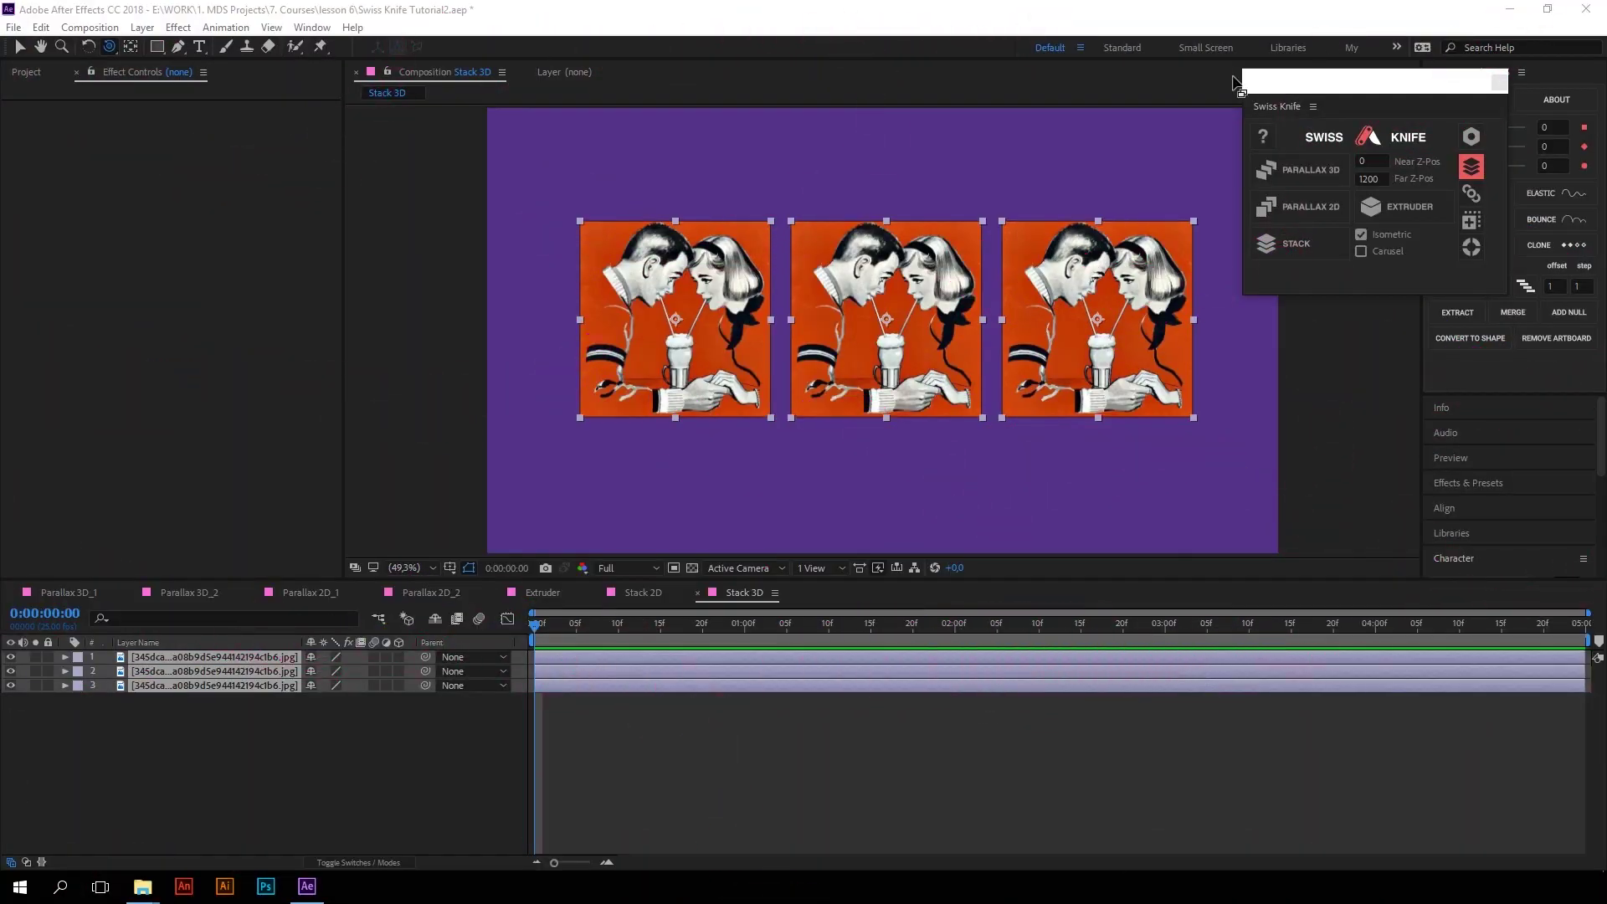
# Stack the three images with the Carusel option enabled instead of Isometric and preview the rotation
pyautogui.click(1389, 269)
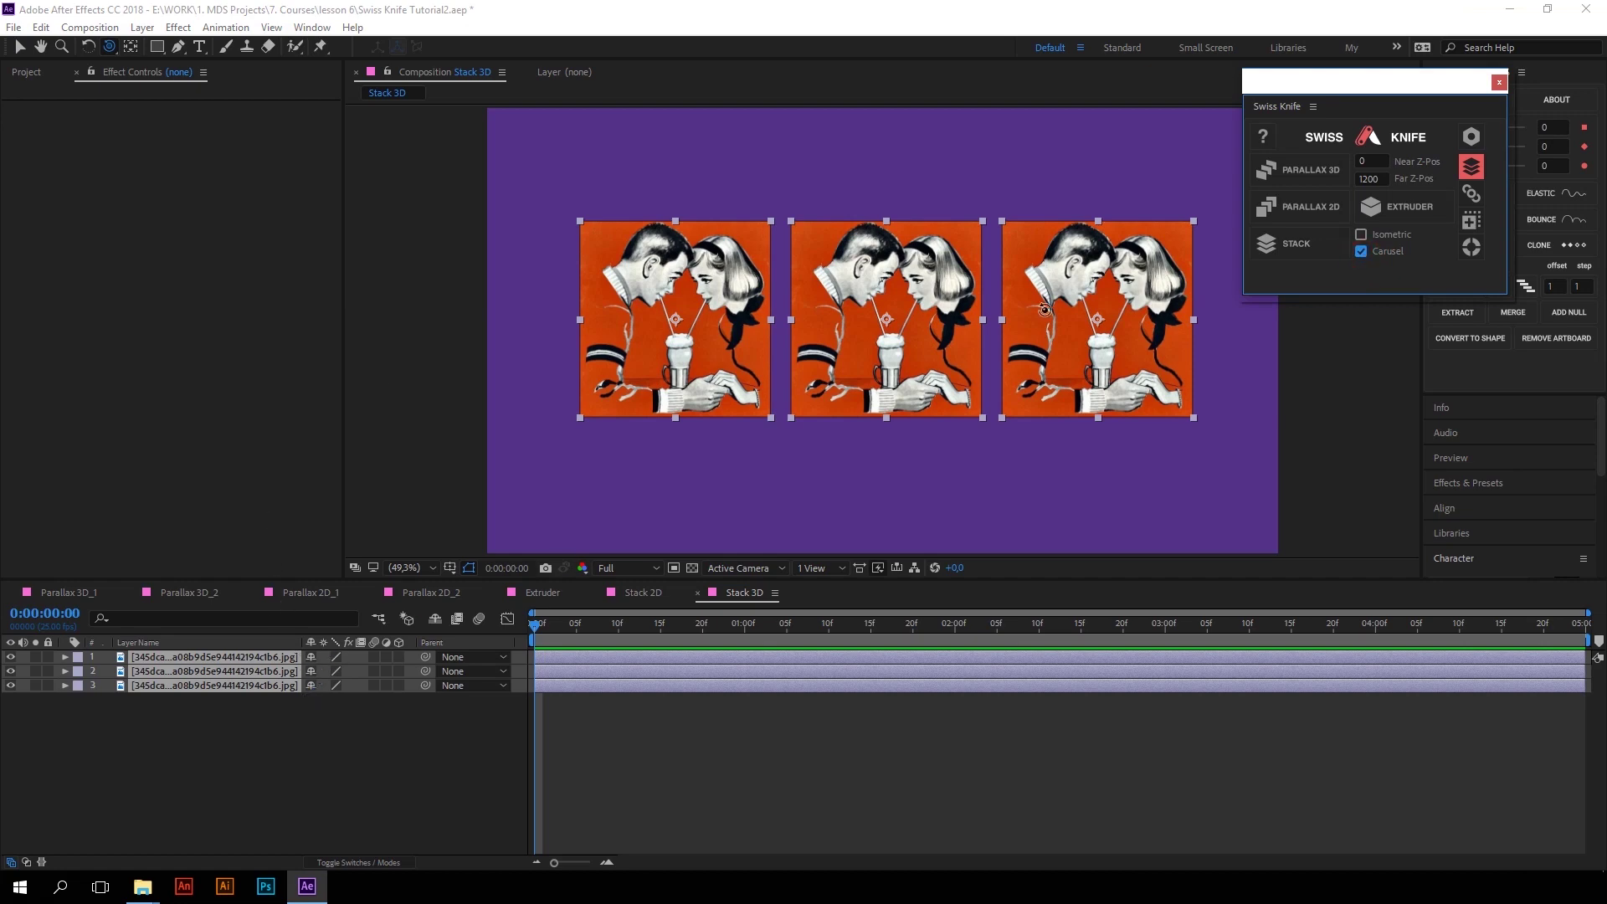
pyautogui.click(1334, 254)
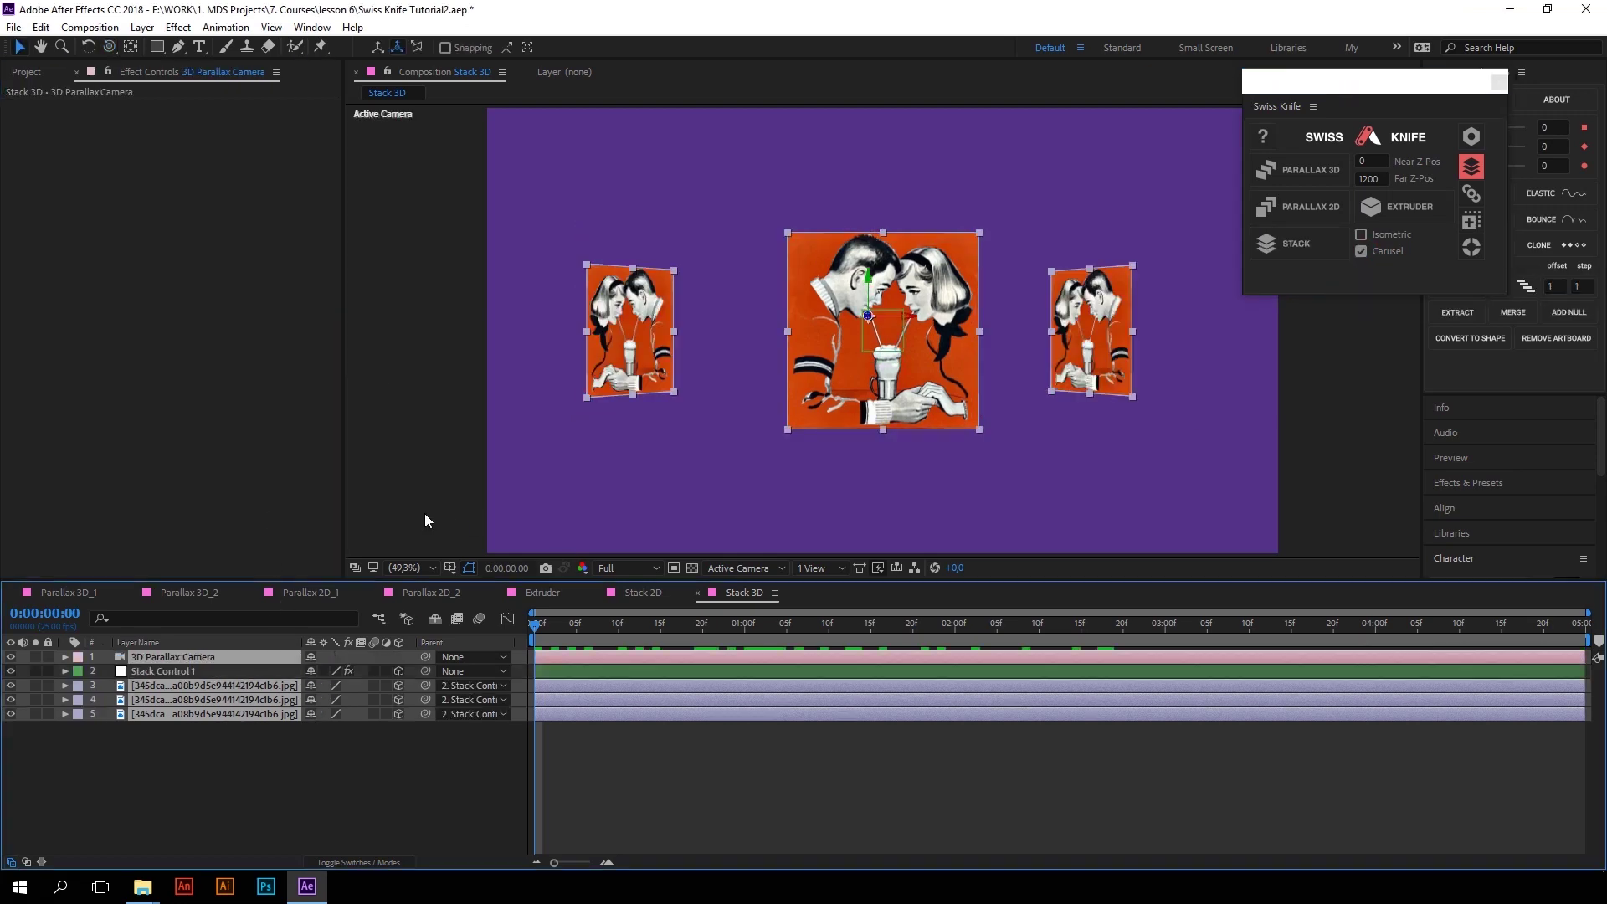
pyautogui.press('space')
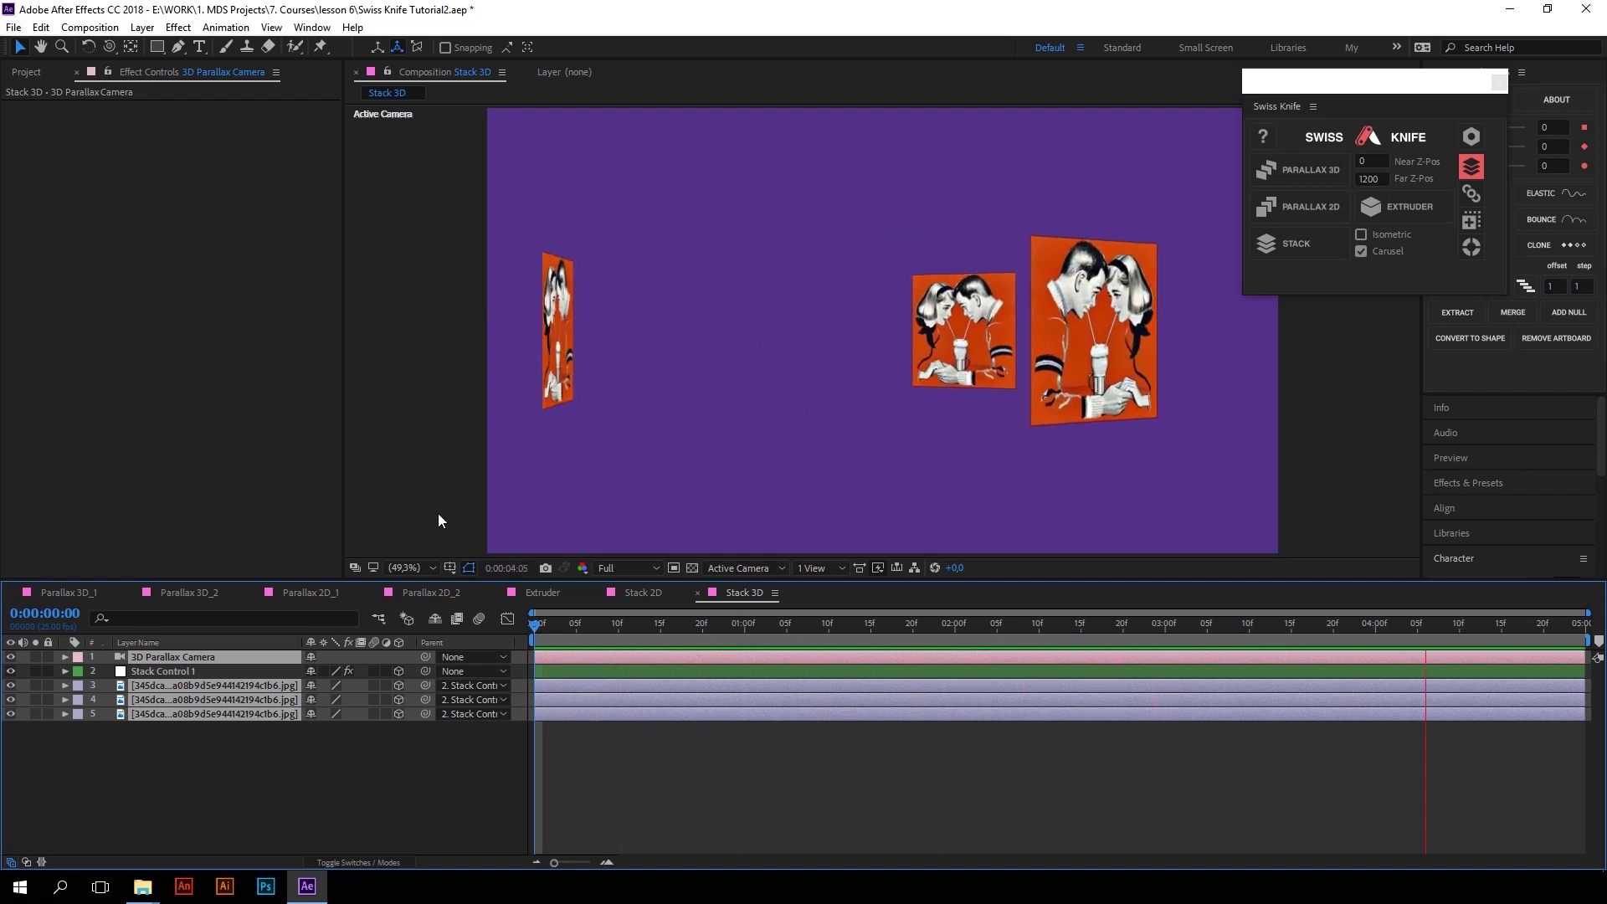
# Try shortening the carousel spin by moving the last Index Offset keyframe to about 0:00:01:03 with linear keyframes, and undo the carousel changes
pyautogui.click(159, 671)
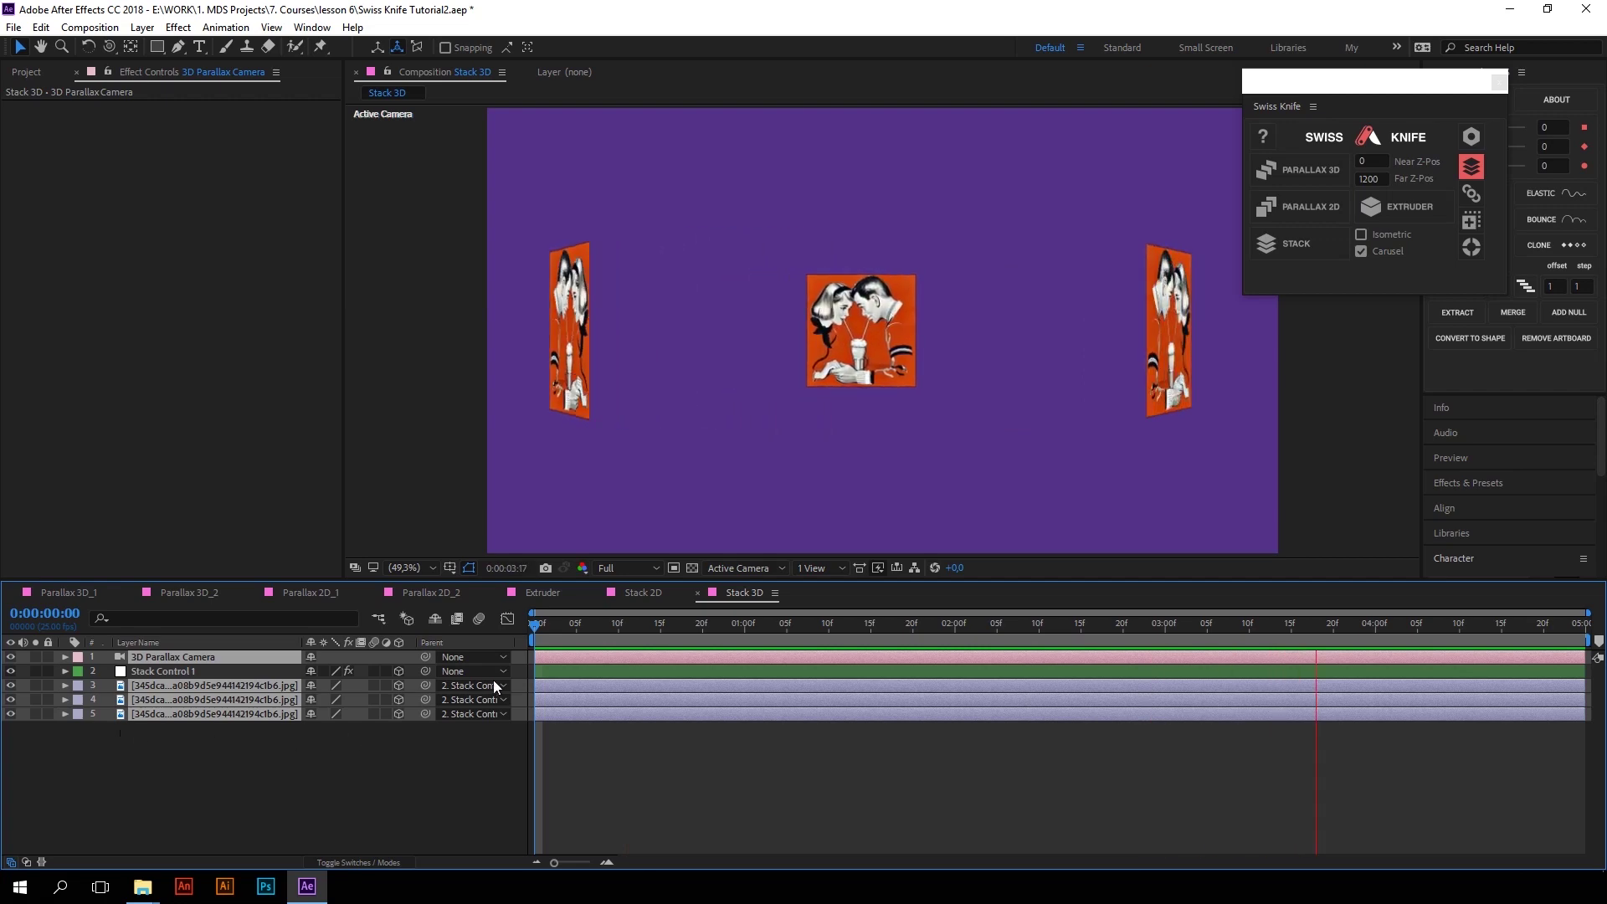
pyautogui.press('y')
pyautogui.press('u')
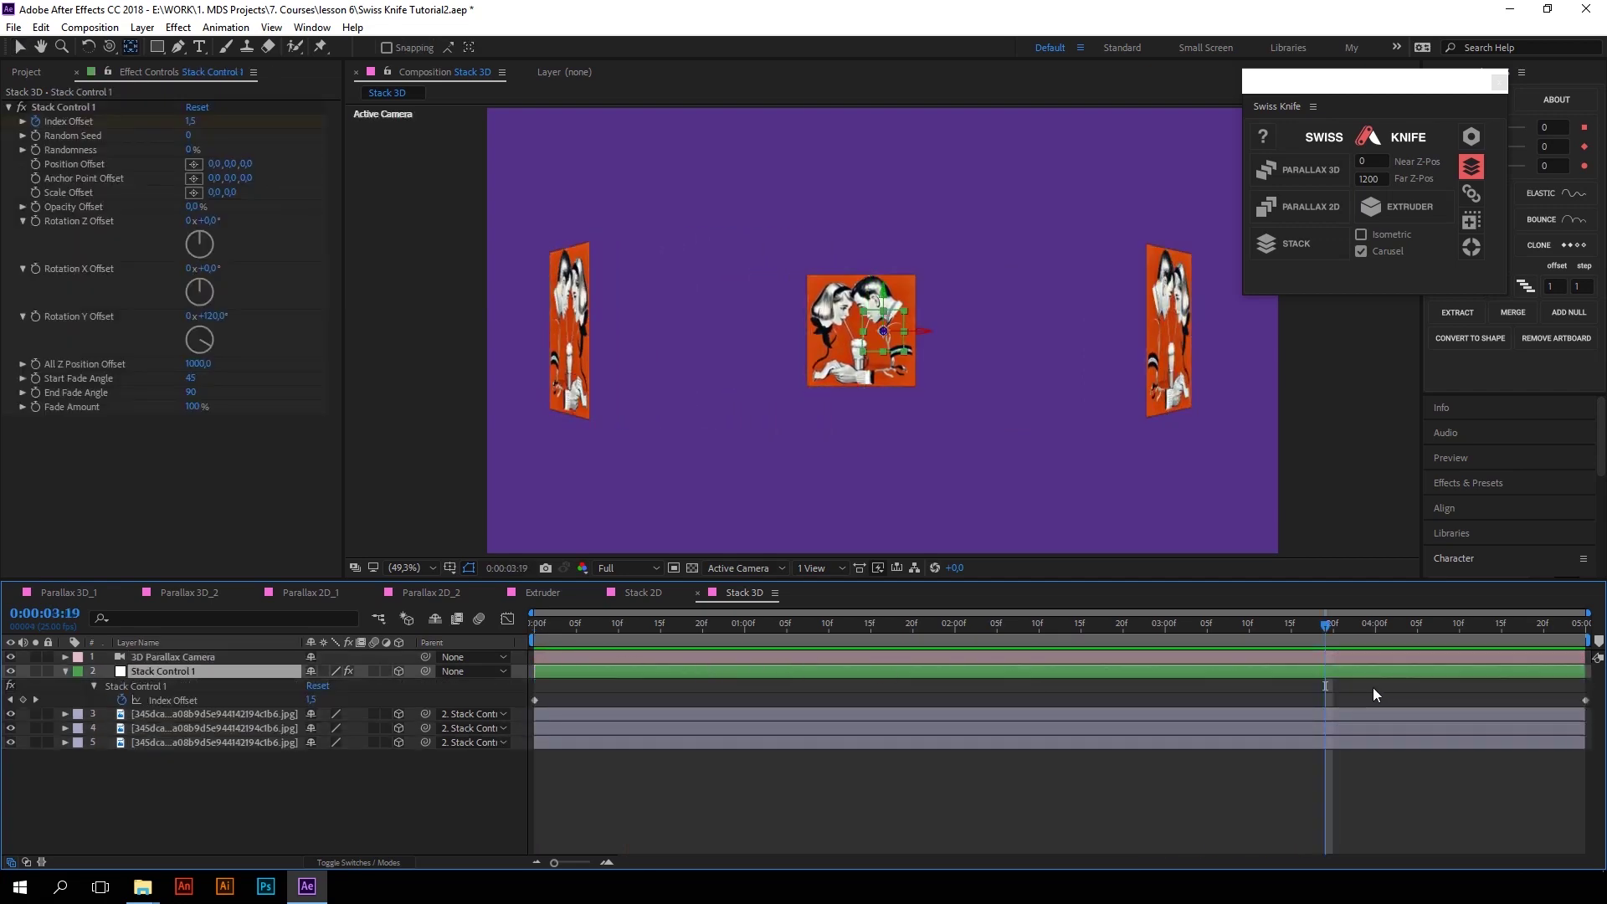
pyautogui.moveTo(1593, 708); pyautogui.dragTo(489, 700)
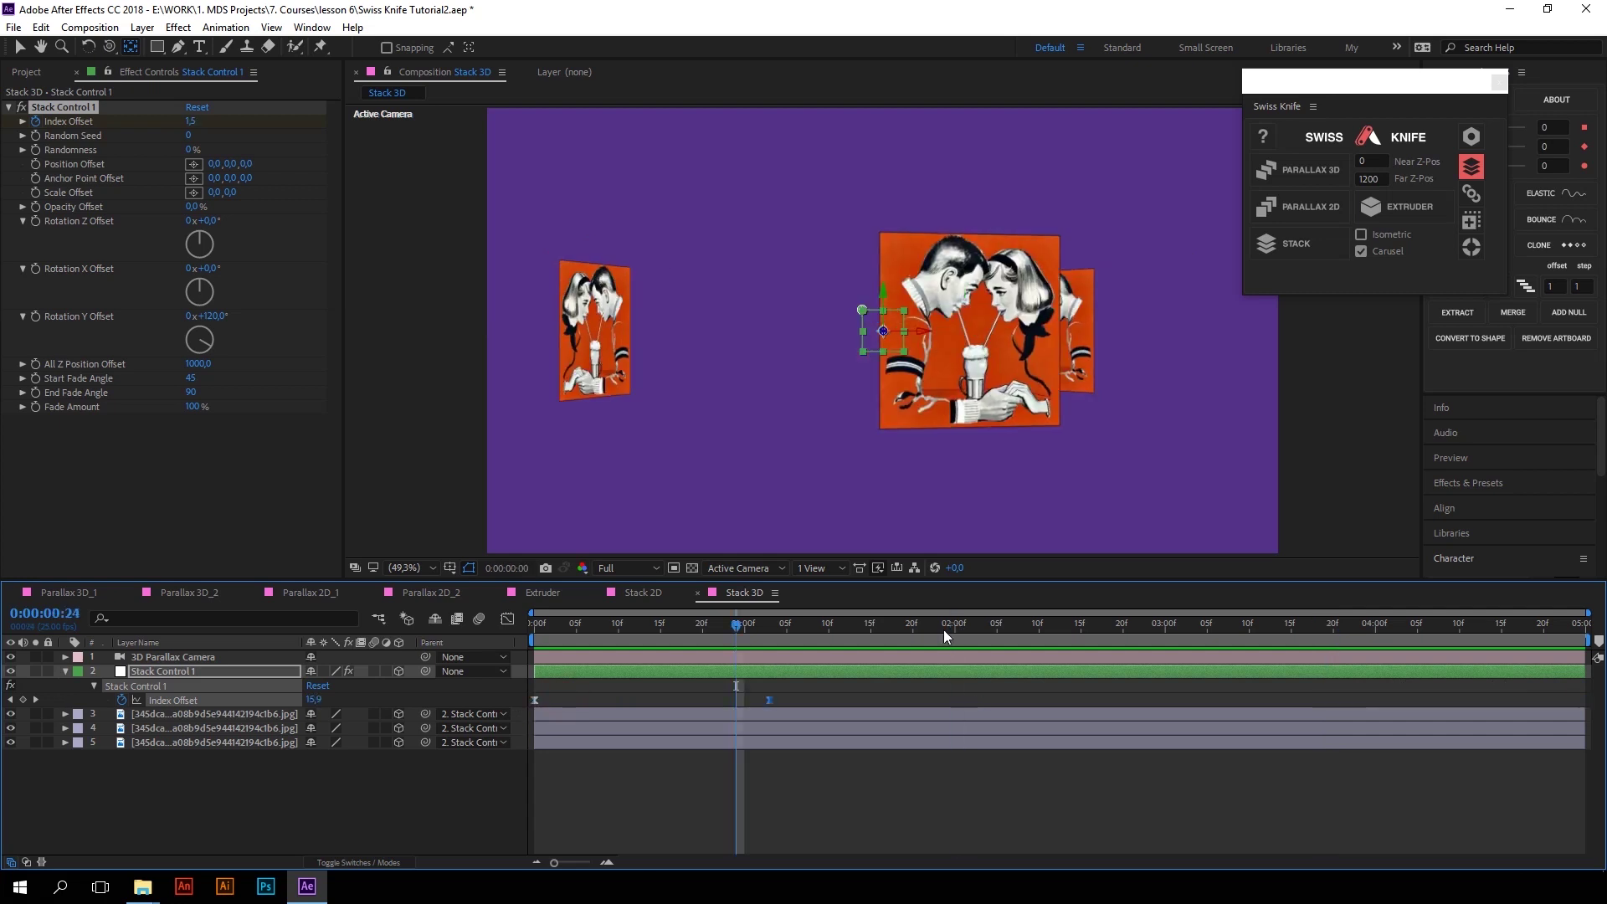
pyautogui.press('Home')
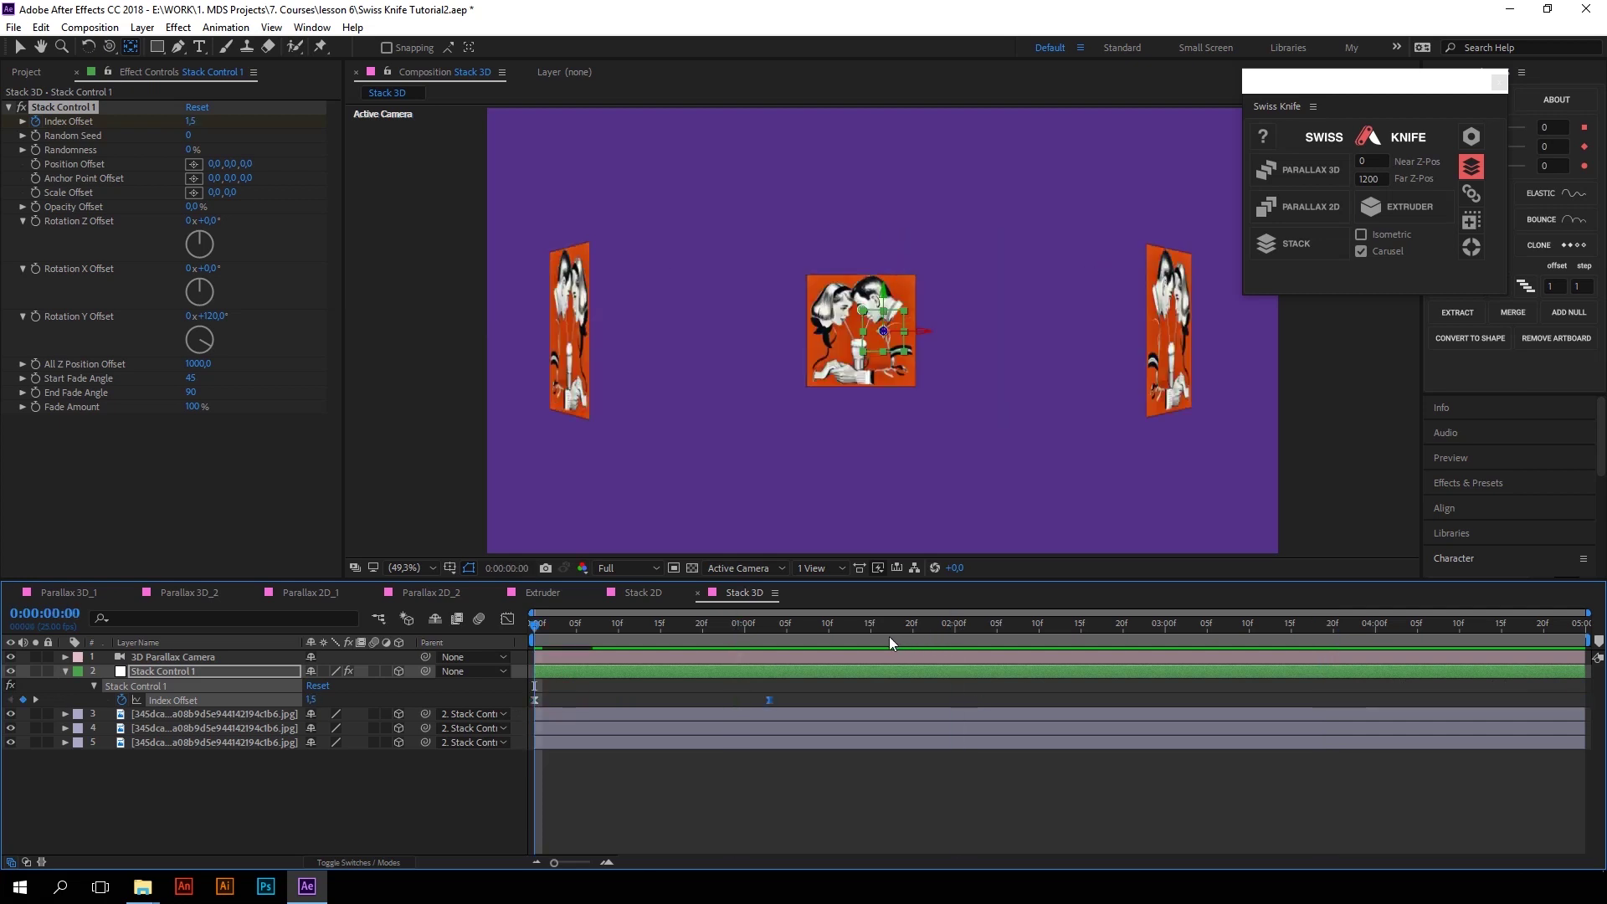
pyautogui.moveTo(803, 688); pyautogui.dragTo(513, 715)
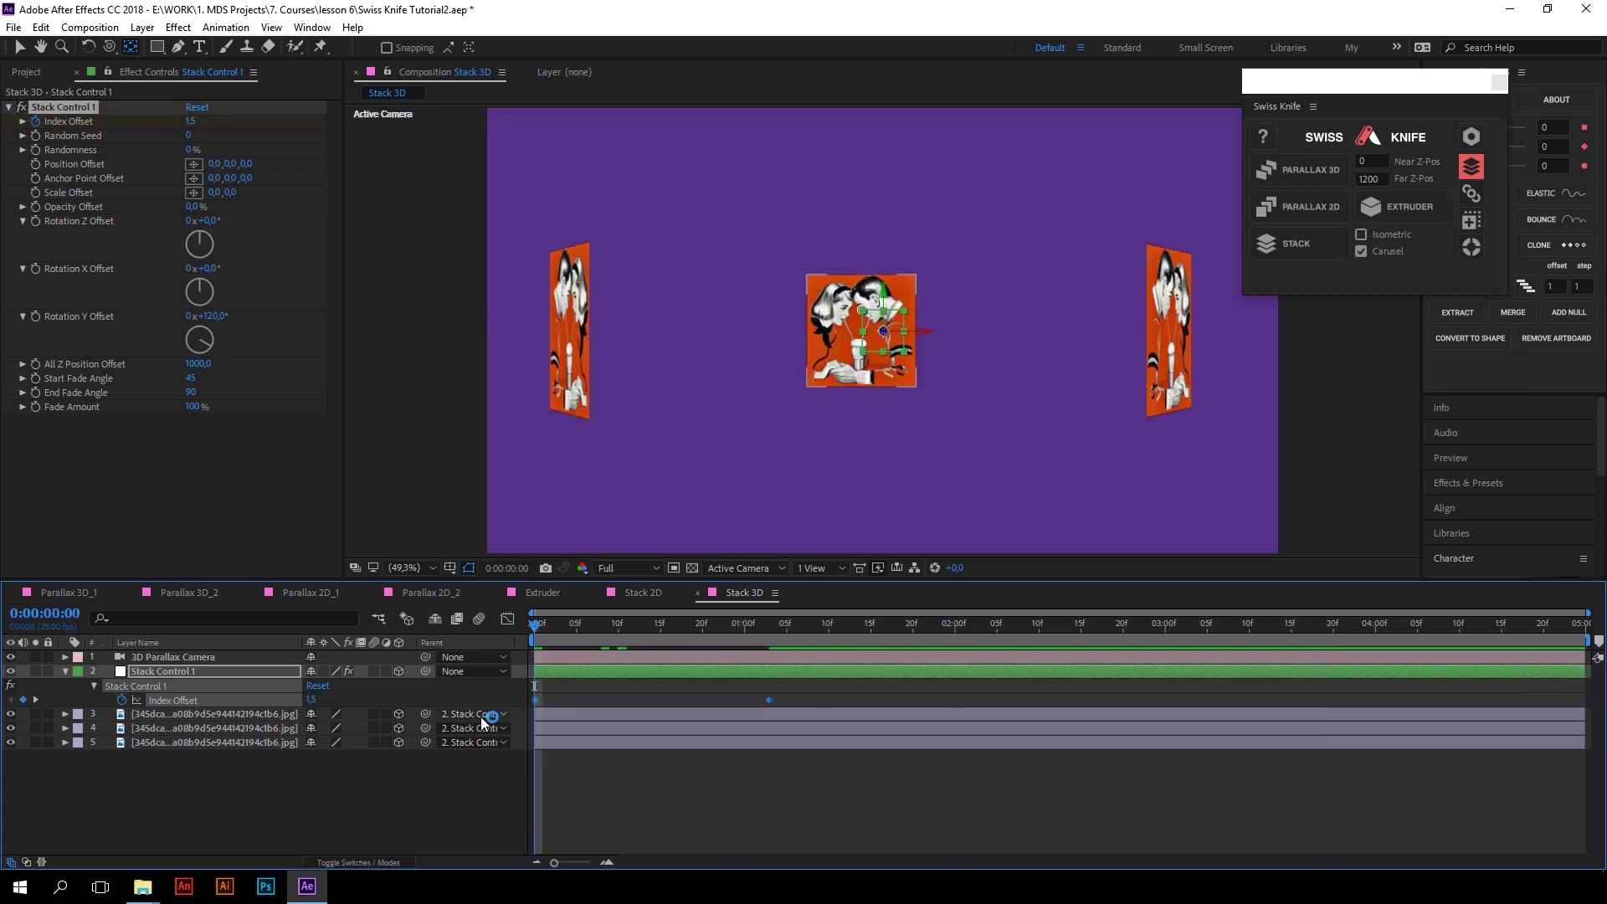
pyautogui.hotkey('ctrl', 'z')
pyautogui.hotkey('ctrl', 'z')
pyautogui.hotkey('ctrl', 'z')
pyautogui.hotkey('ctrl', 'z')
pyautogui.hotkey('ctrl', 'z')
pyautogui.hotkey('ctrl', 'z')
# Try to stack the three extruded images as a carousel with the composition switched to the Cinema 4D renderer
pyautogui.moveTo(283, 738); pyautogui.dragTo(274, 651)
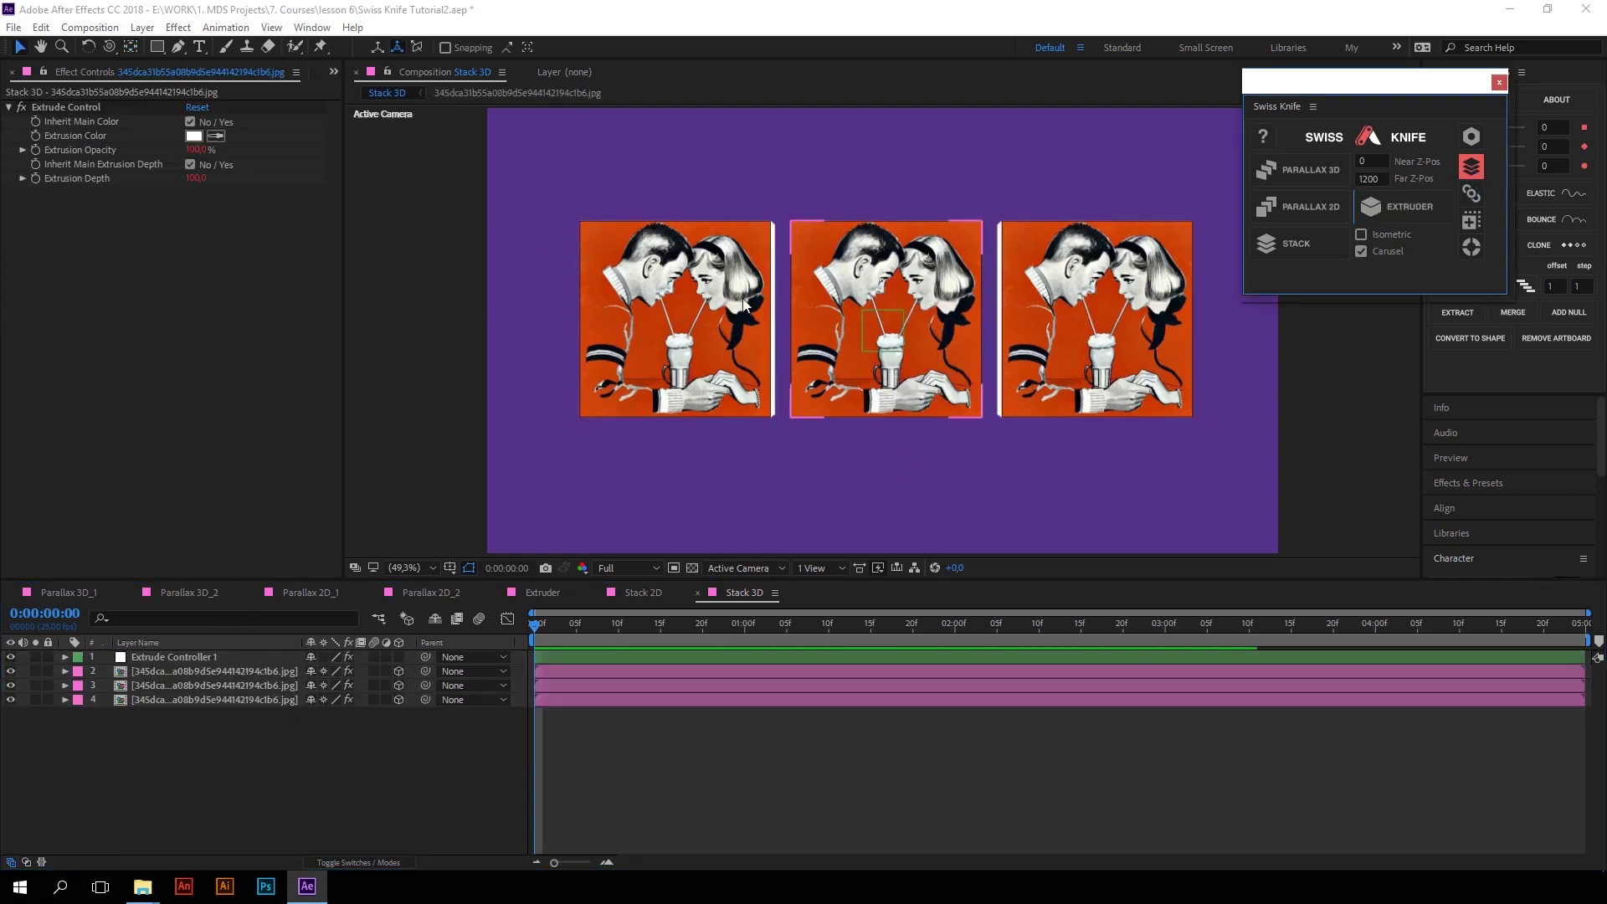
pyautogui.click(1301, 243)
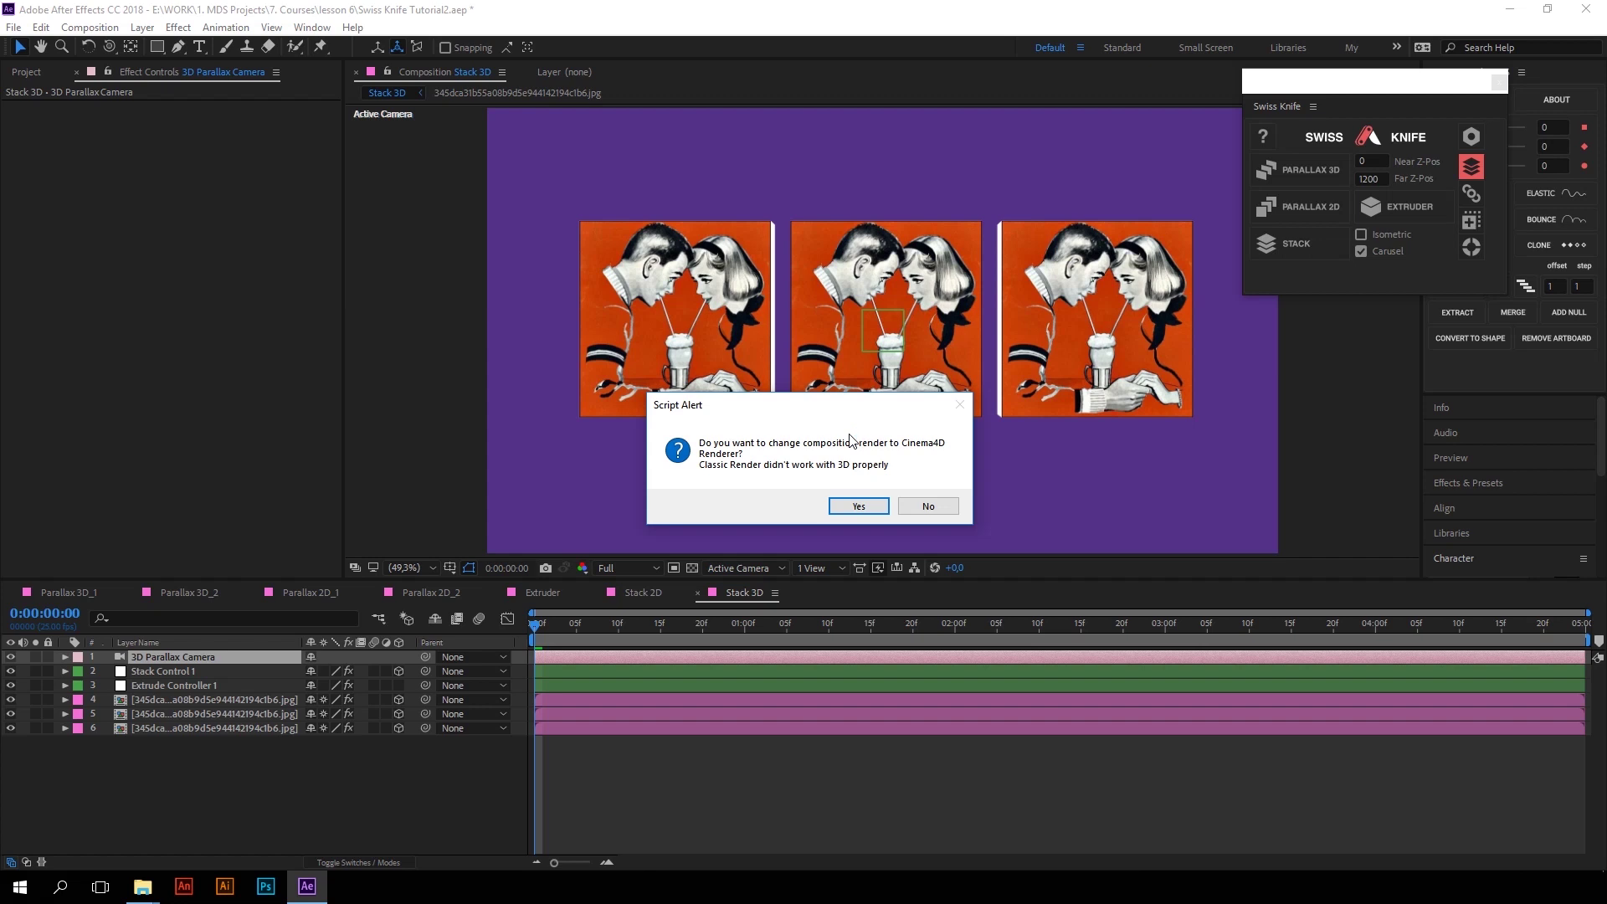
pyautogui.click(845, 507)
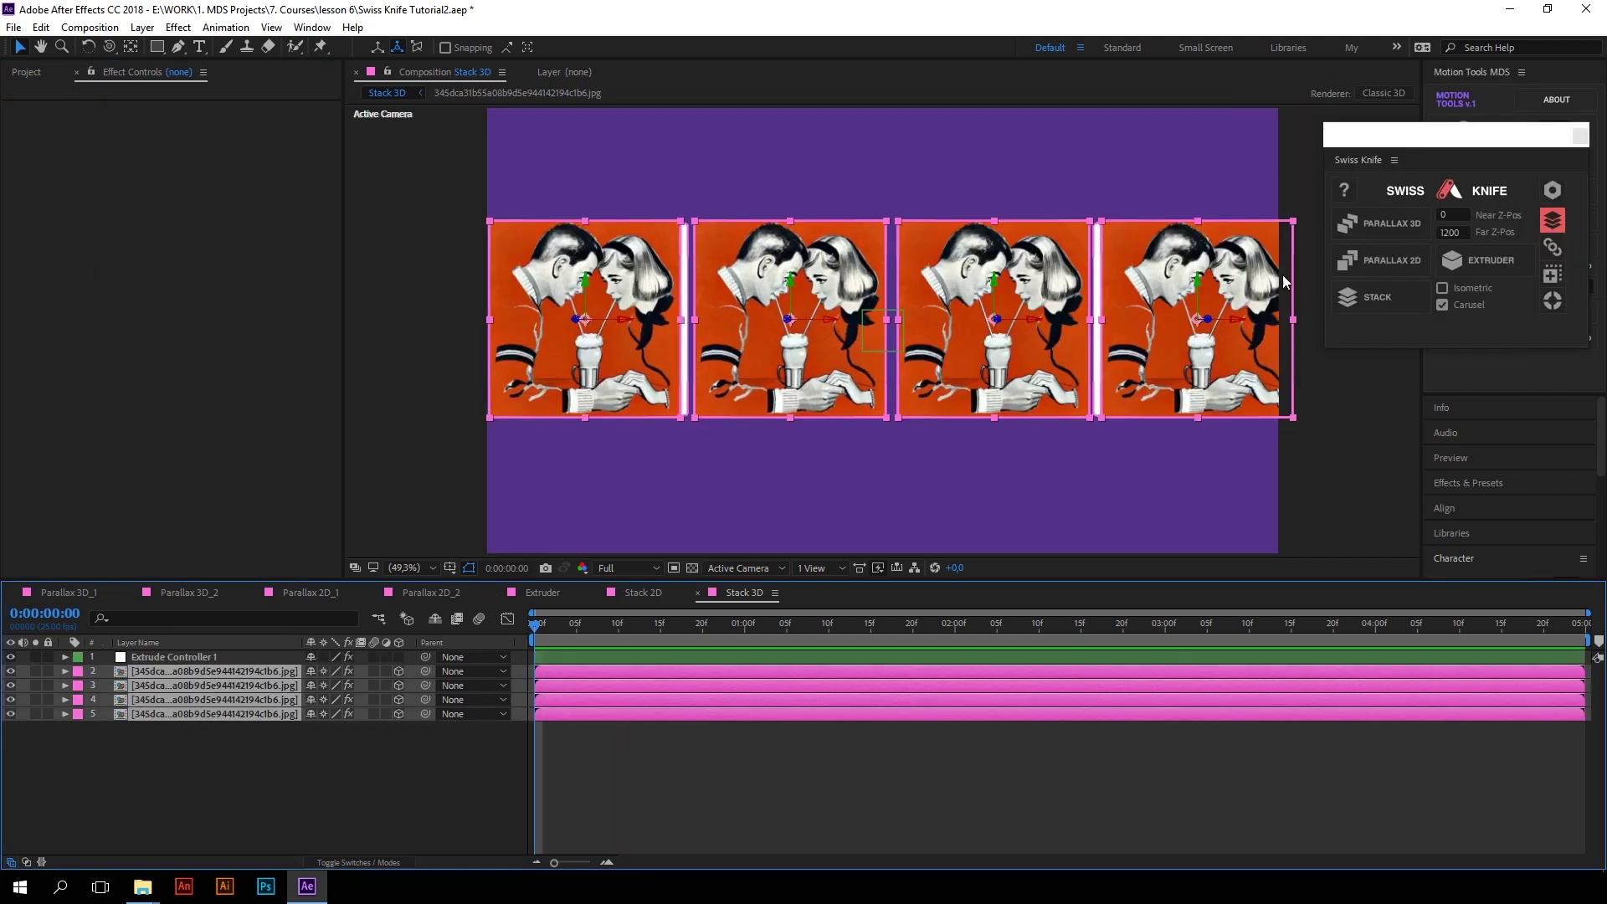
# Stack the four extruded images with the Carusel option, decline the Cinema 4D renderer change, and select Stack Control 1
pyautogui.click(1387, 303)
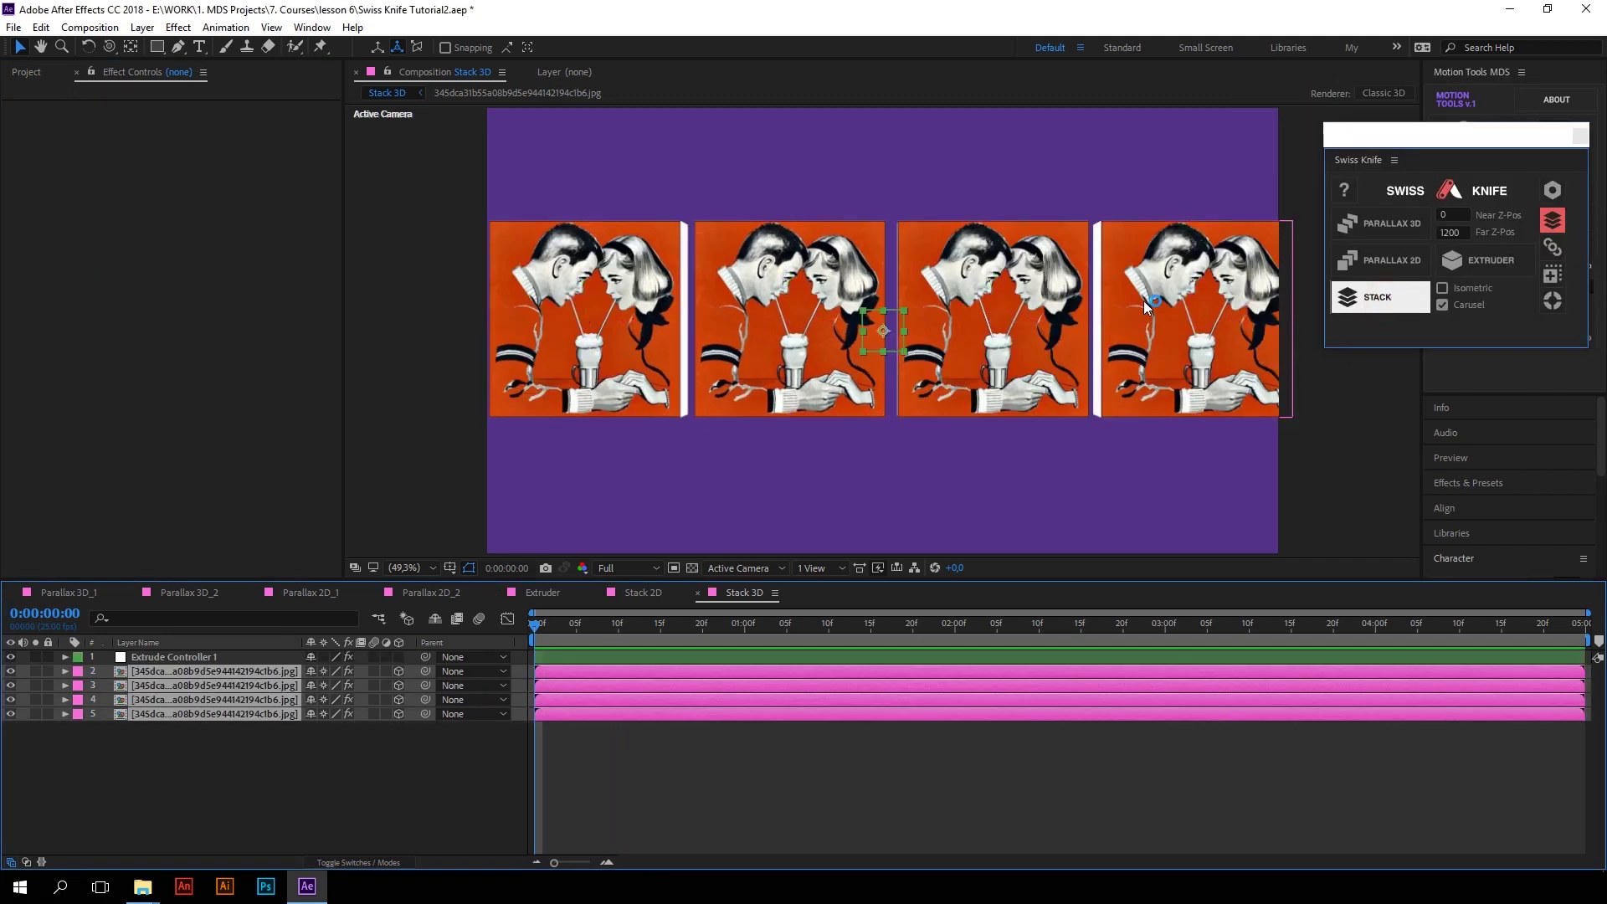
pyautogui.click(924, 507)
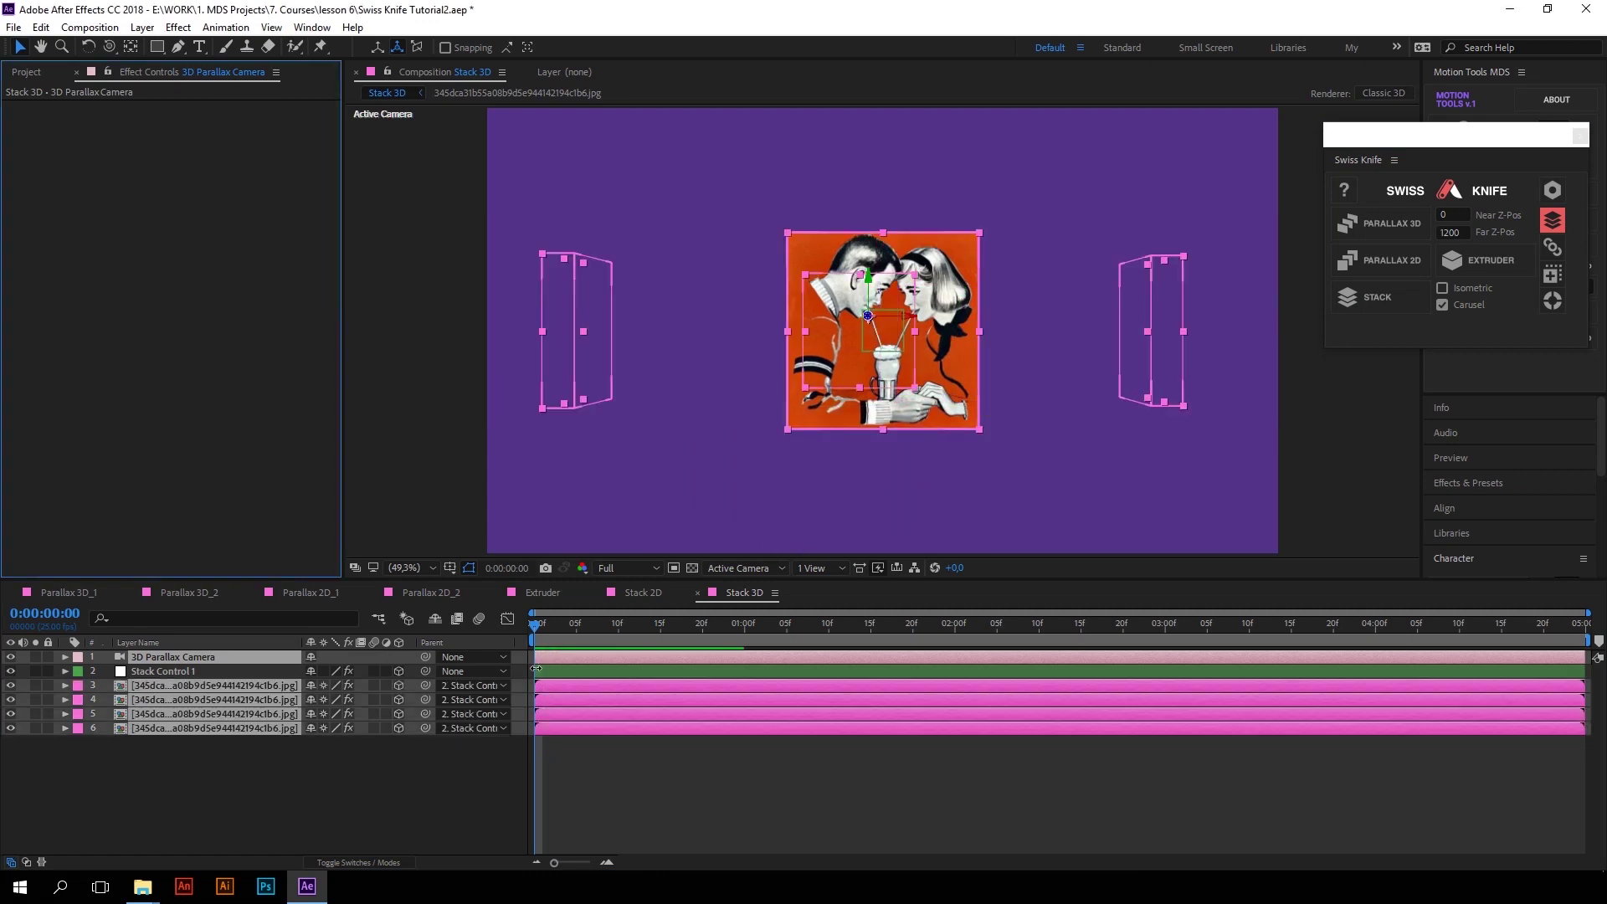
pyautogui.click(548, 666)
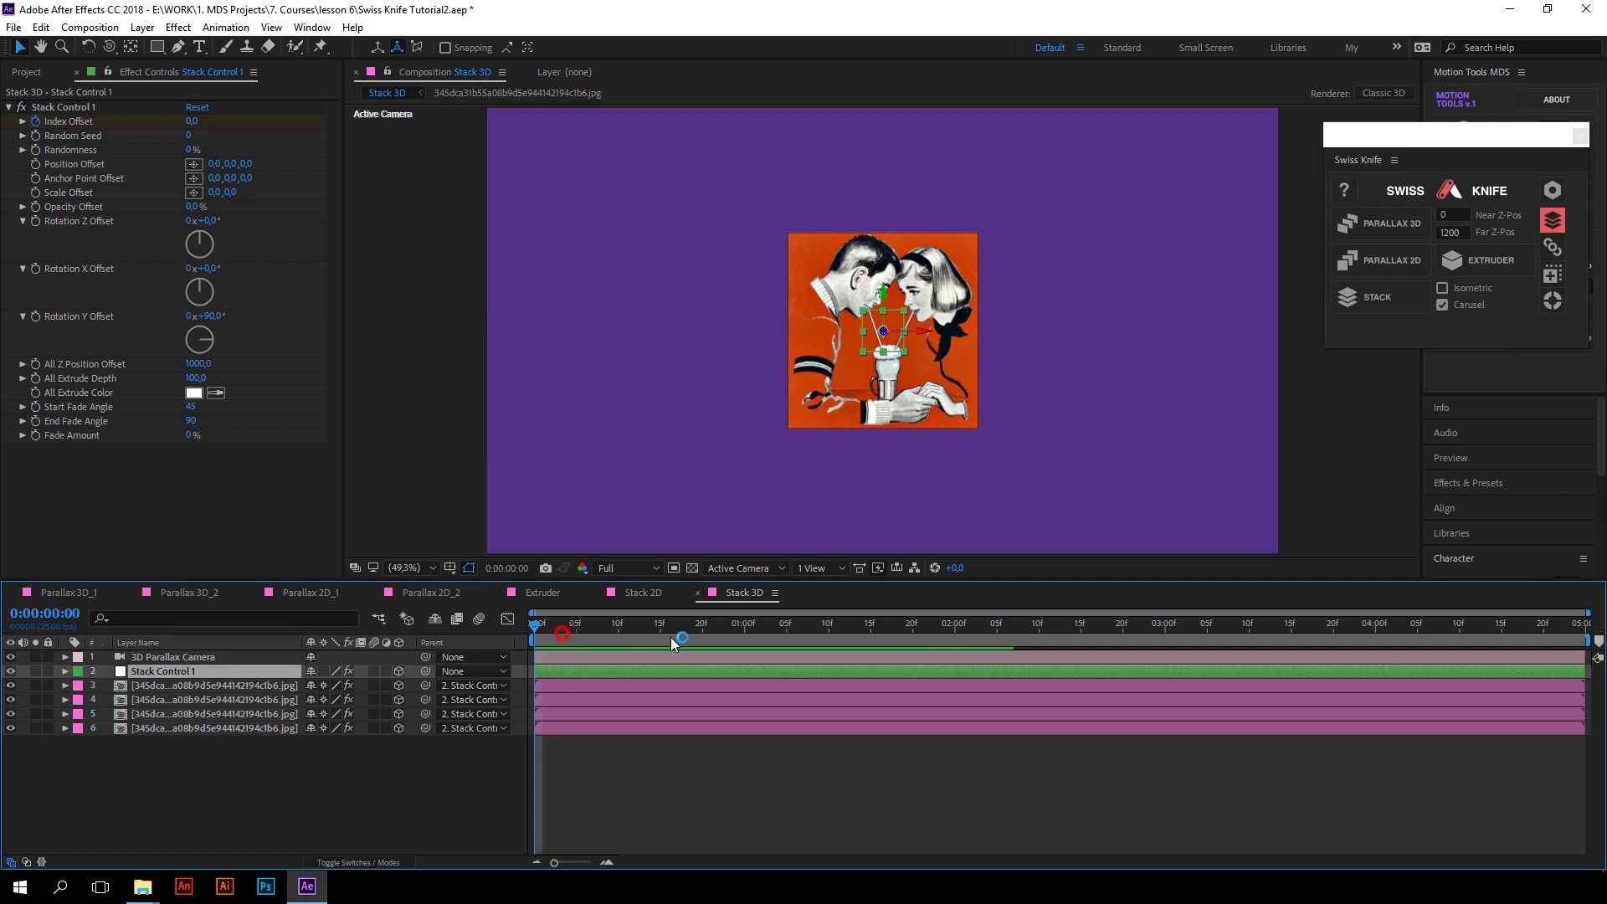
# Preview the rotation of the extruded four-image carousel and examine how its faces and sides render at different frames
pyautogui.click(744, 625)
pyautogui.moveTo(830, 625); pyautogui.dragTo(531, 601)
pyautogui.press('space')
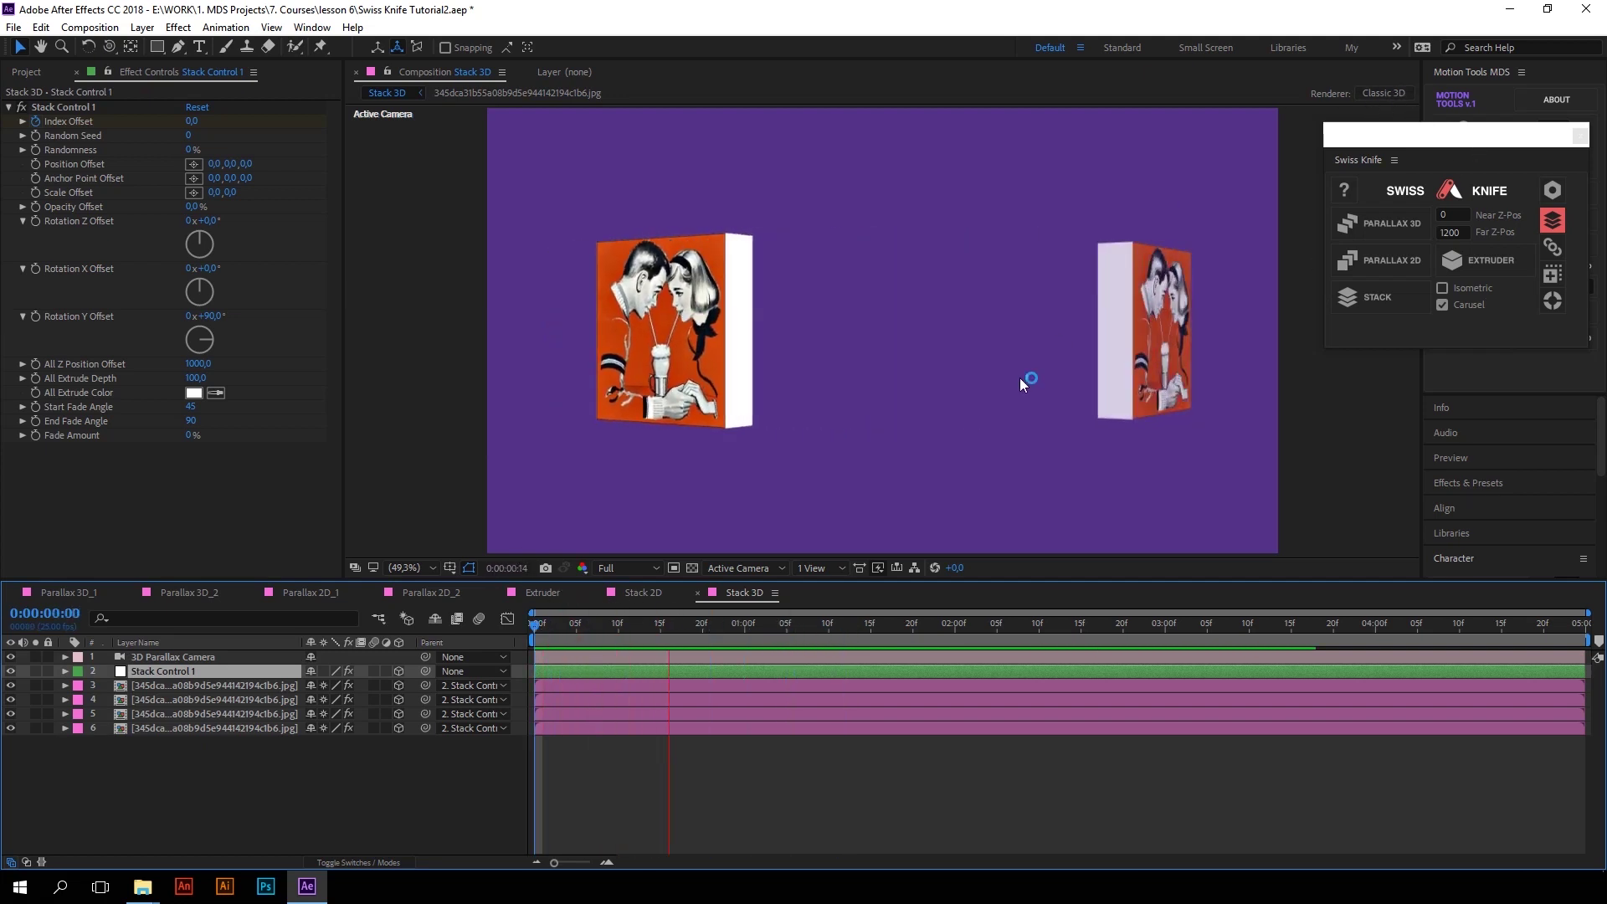
pyautogui.press('space')
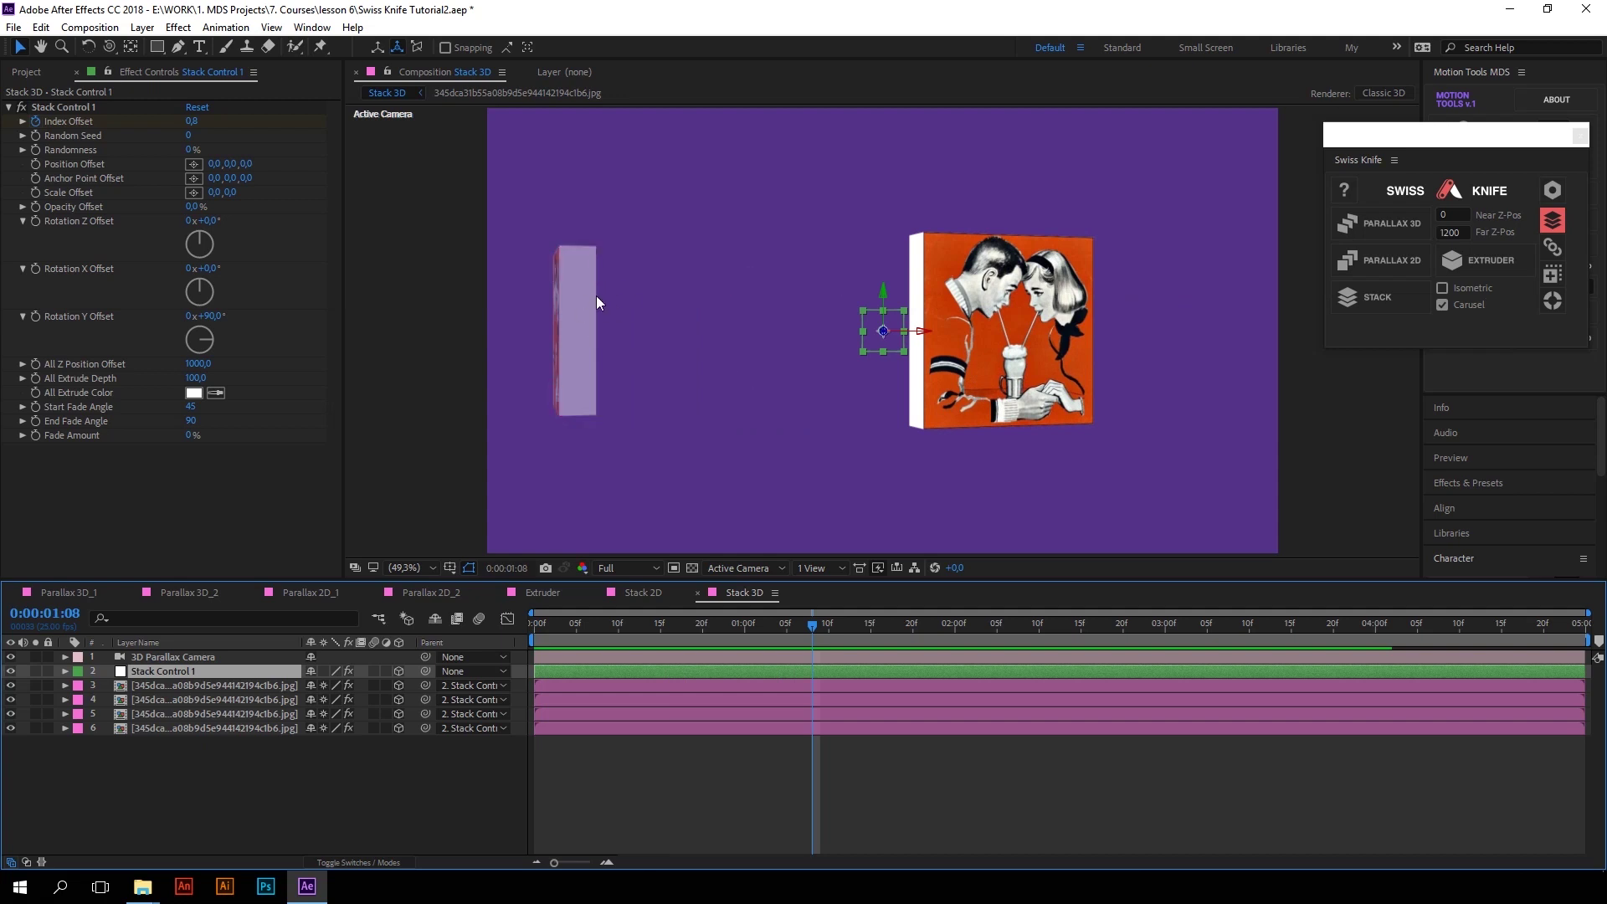
pyautogui.press('pagedown')
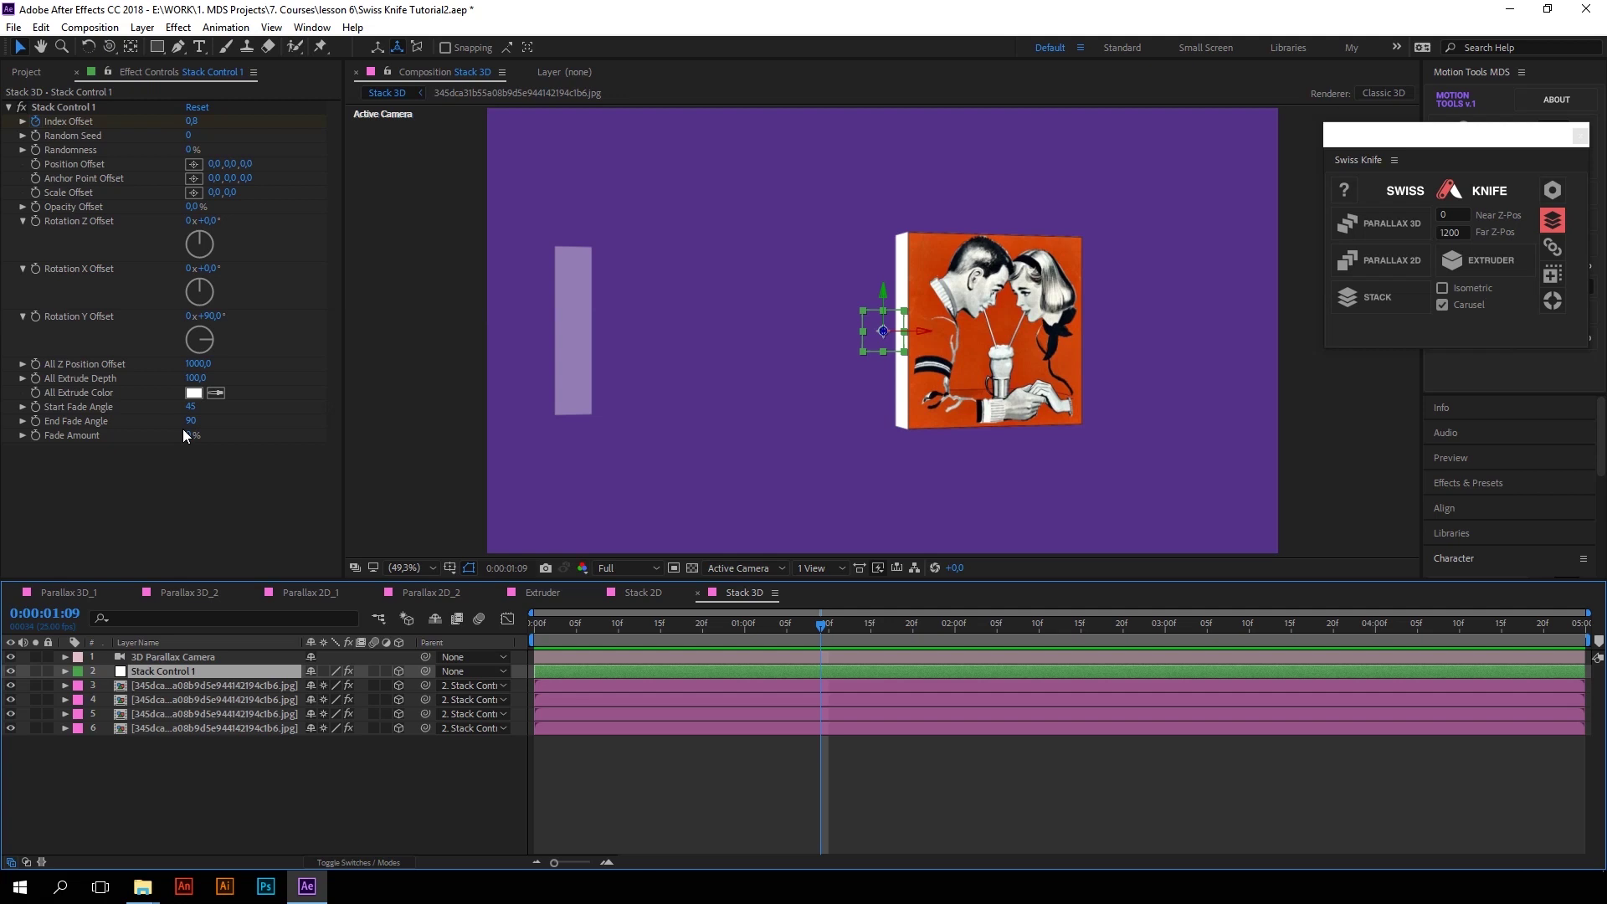
pyautogui.press('space')
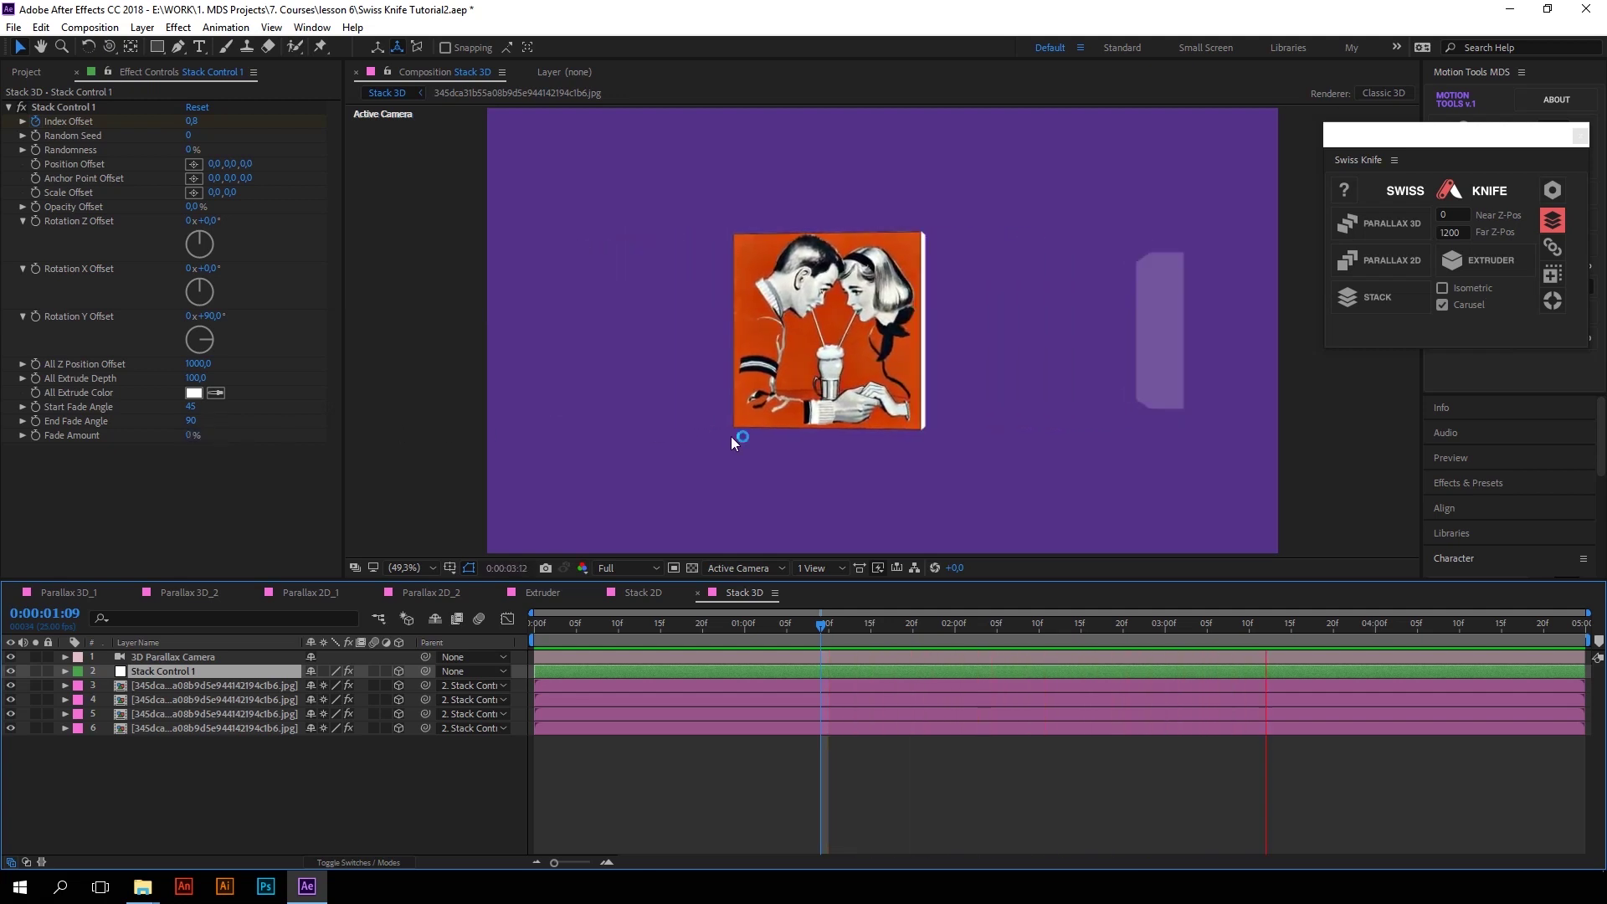
pyautogui.press('space')
pyautogui.press('space')
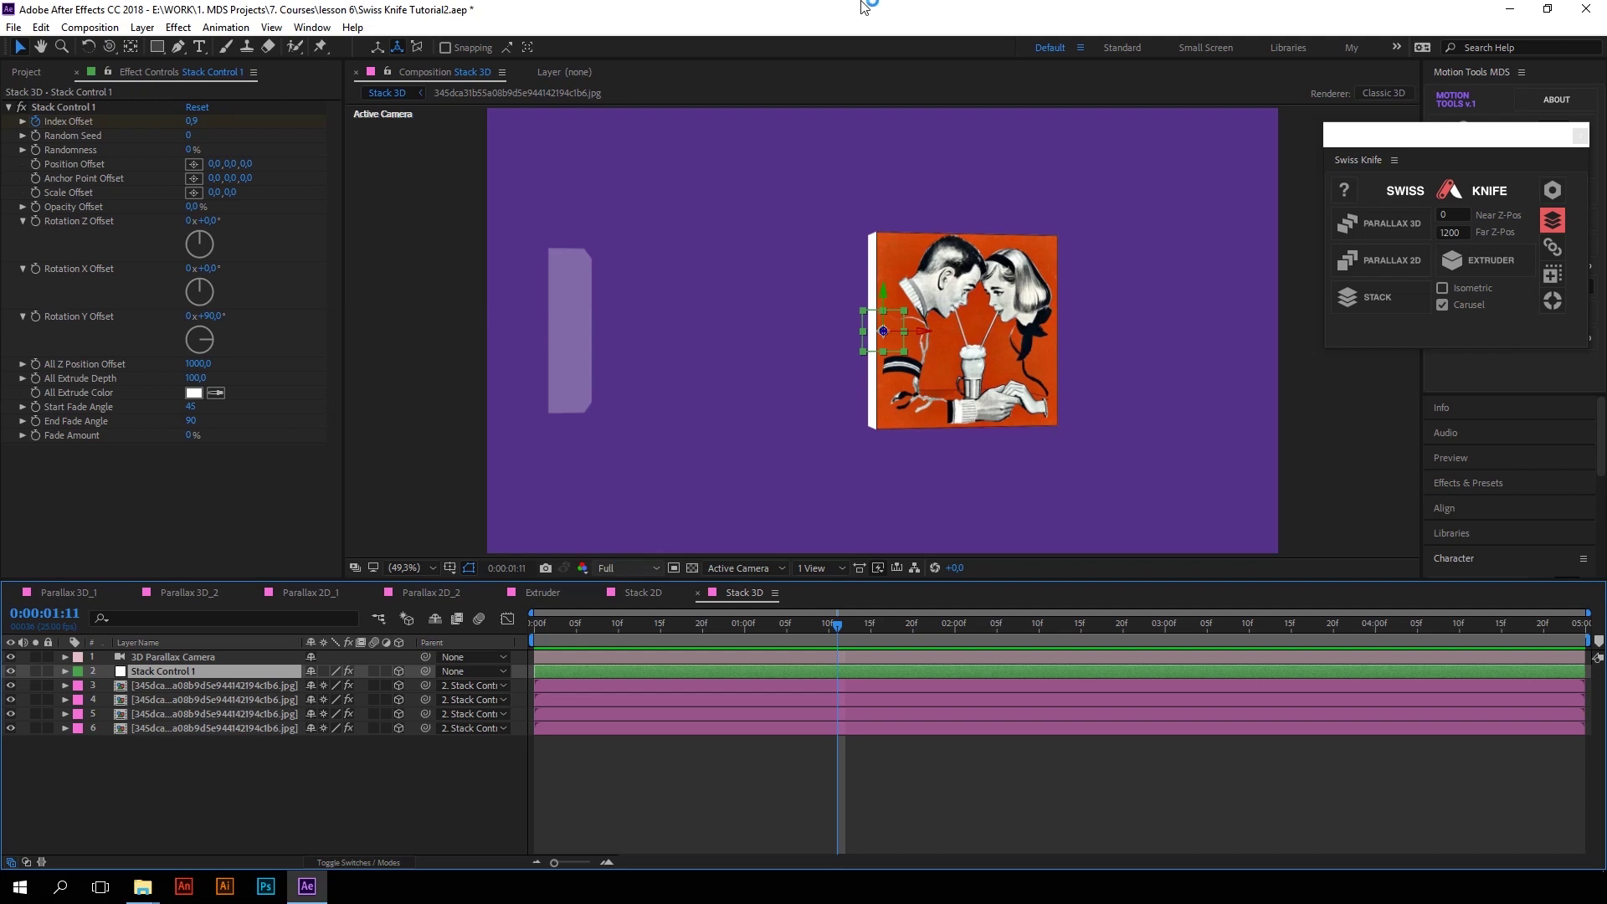
# Open the 3D renderer settings of the Stack 3D composition
pyautogui.click(1384, 94)
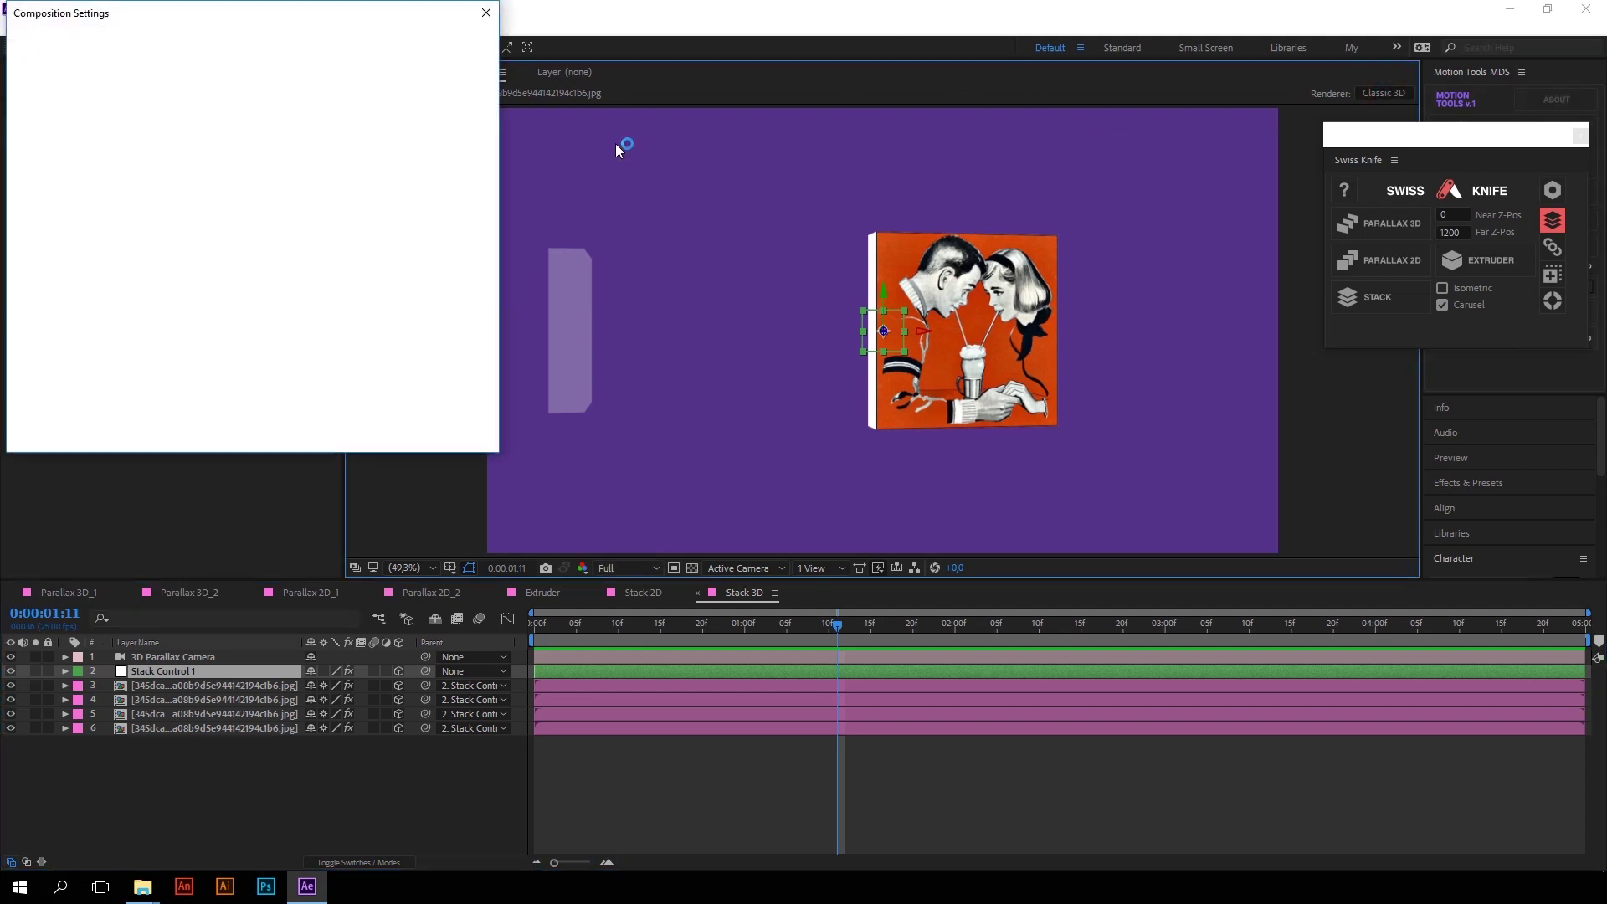
pyautogui.click(159, 76)
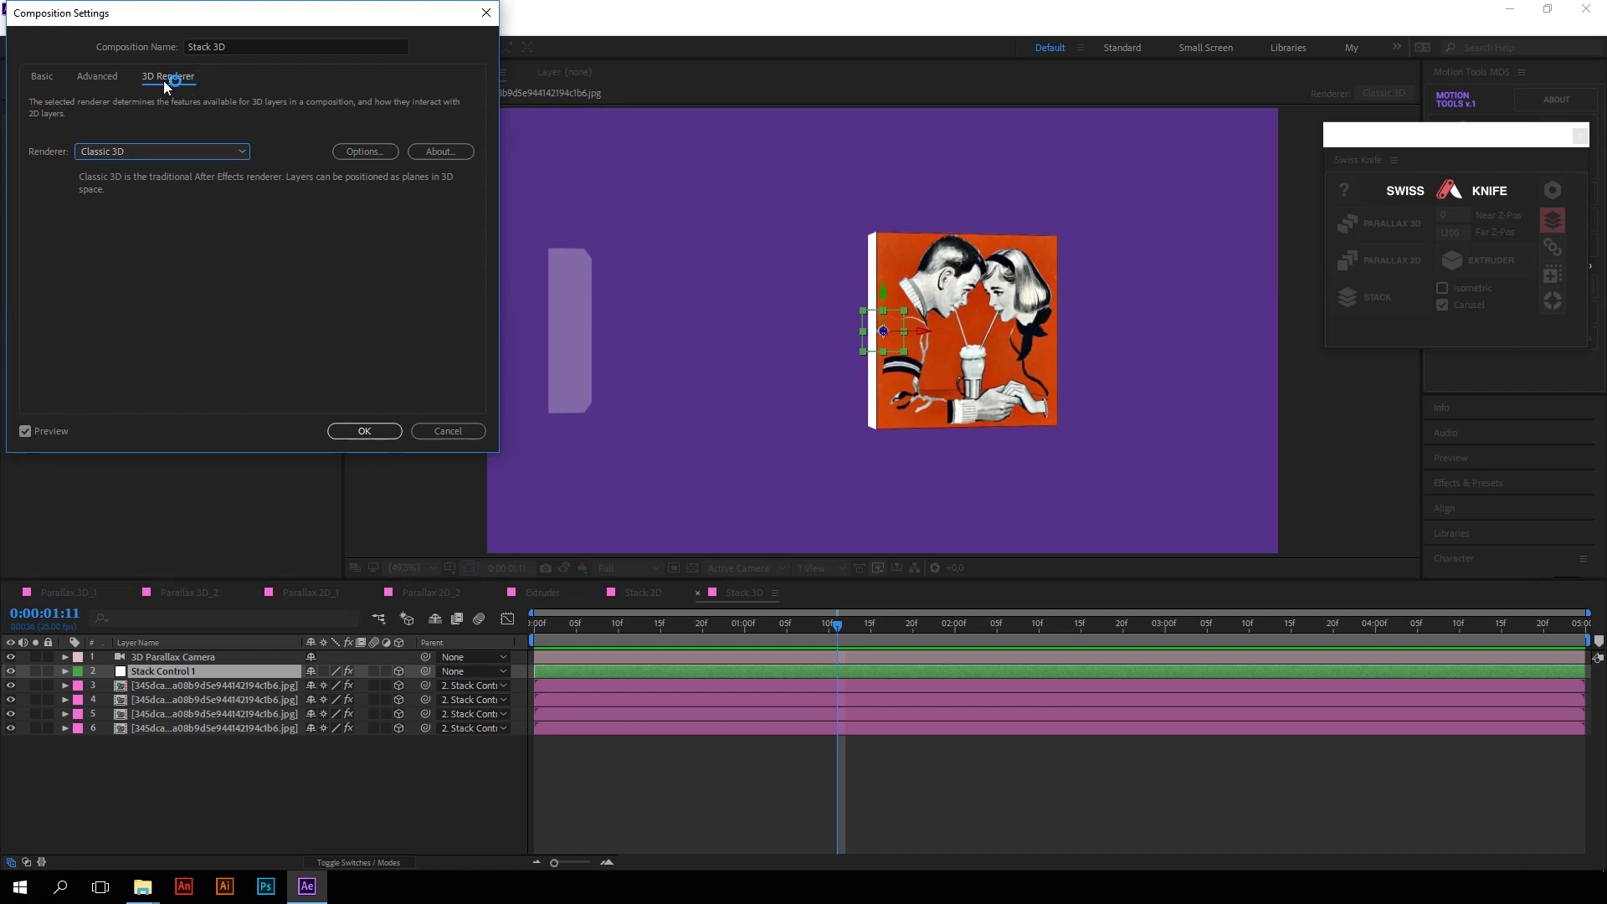